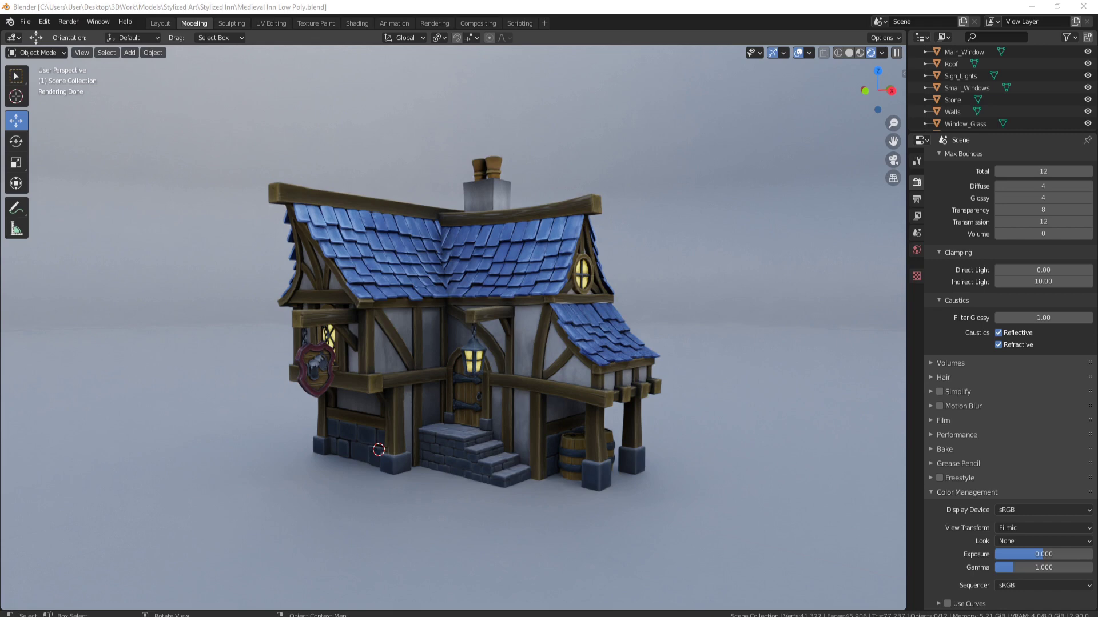
Step: Examine the textured low-poly inn and the untextured high-poly inn from several angles
mouse_move(558, 273)
middle_down()
mouse_move(675, 357)
mouse_move(637, 362)
mouse_move(644, 344)
mouse_move(686, 326)
middle_up()
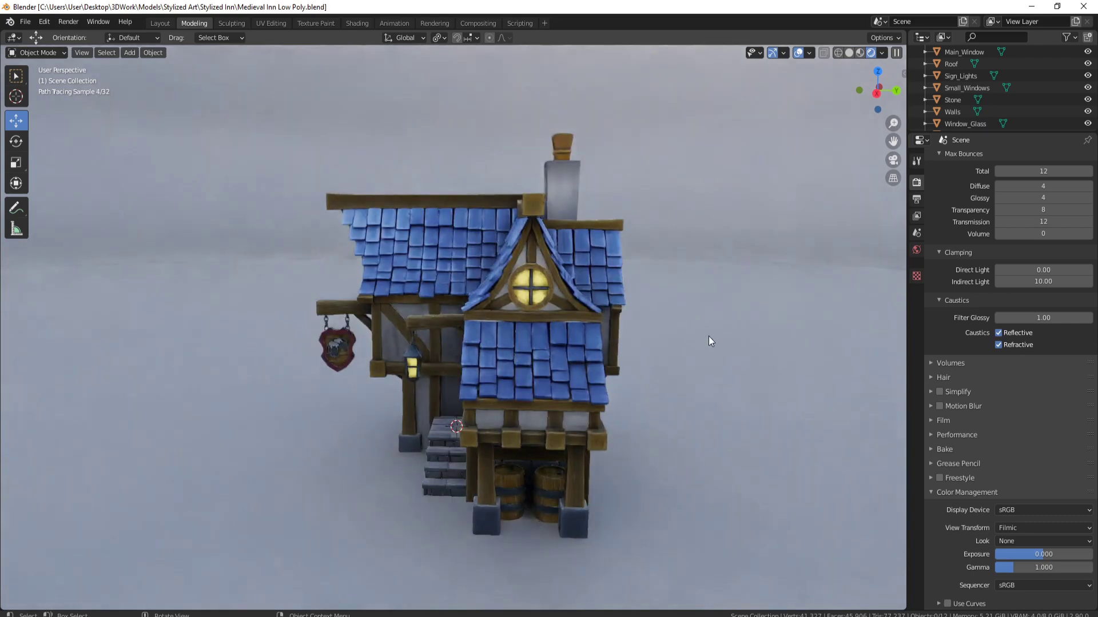
mouse_move(709, 340)
middle_down()
mouse_move(638, 331)
mouse_move(680, 313)
middle_up()
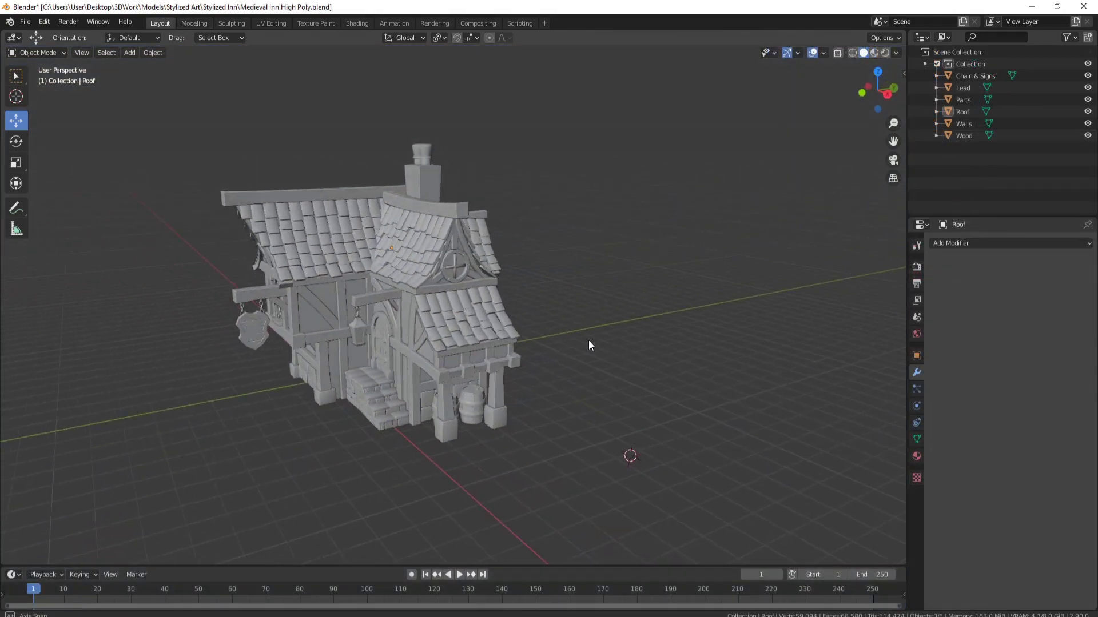
scroll(475, 294, up, 3)
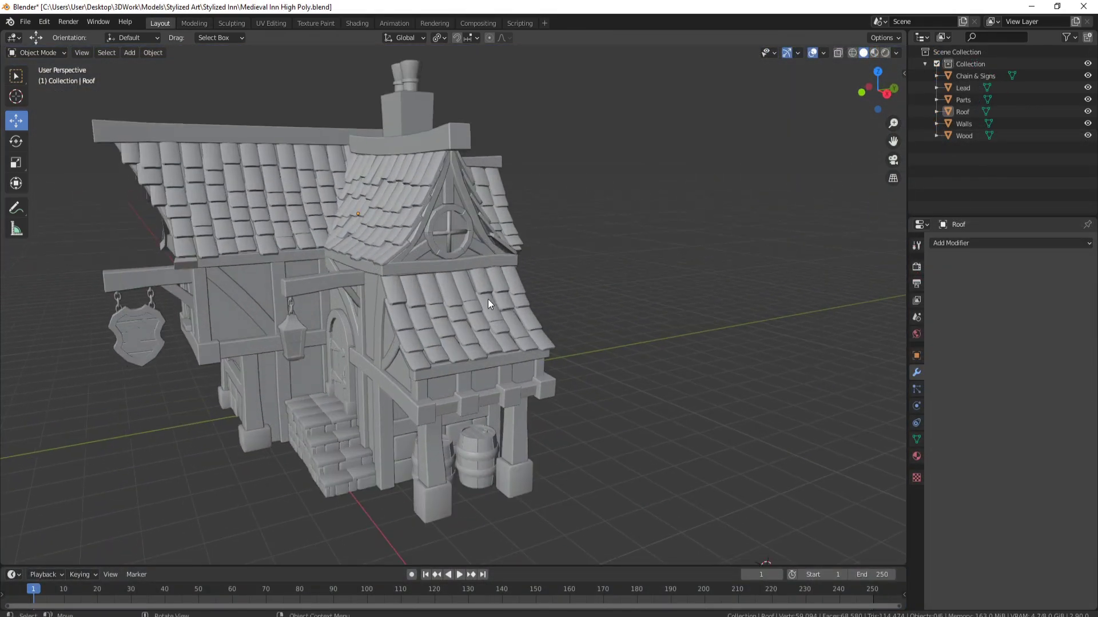
middle_drag(455, 321, 586, 314)
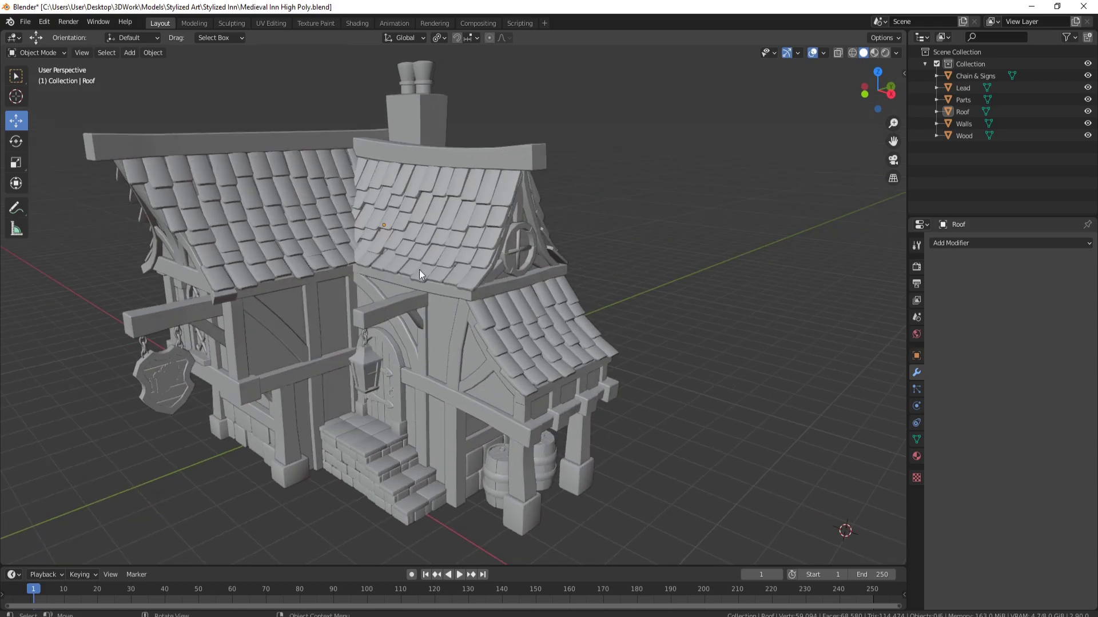
middle_drag(420, 270, 517, 256)
scroll(406, 324, up, 5)
Step: Select the Chain & Signs object and inspect the hanging shield sign's mesh up close in Edit Mode
click(274, 342)
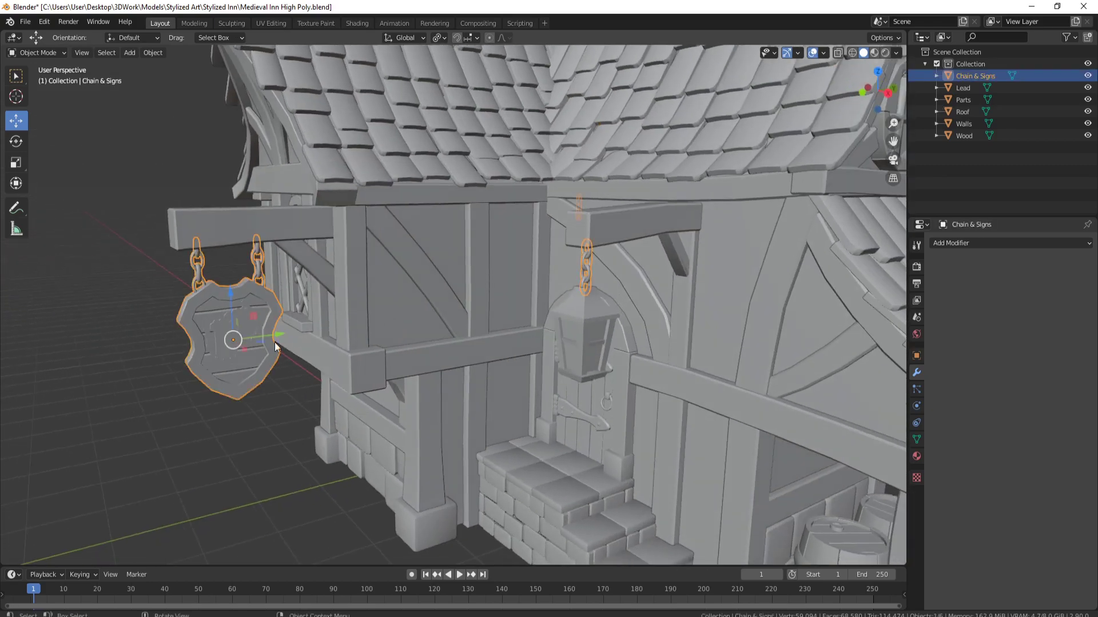
middle_drag(275, 342, 472, 368)
key(Tab)
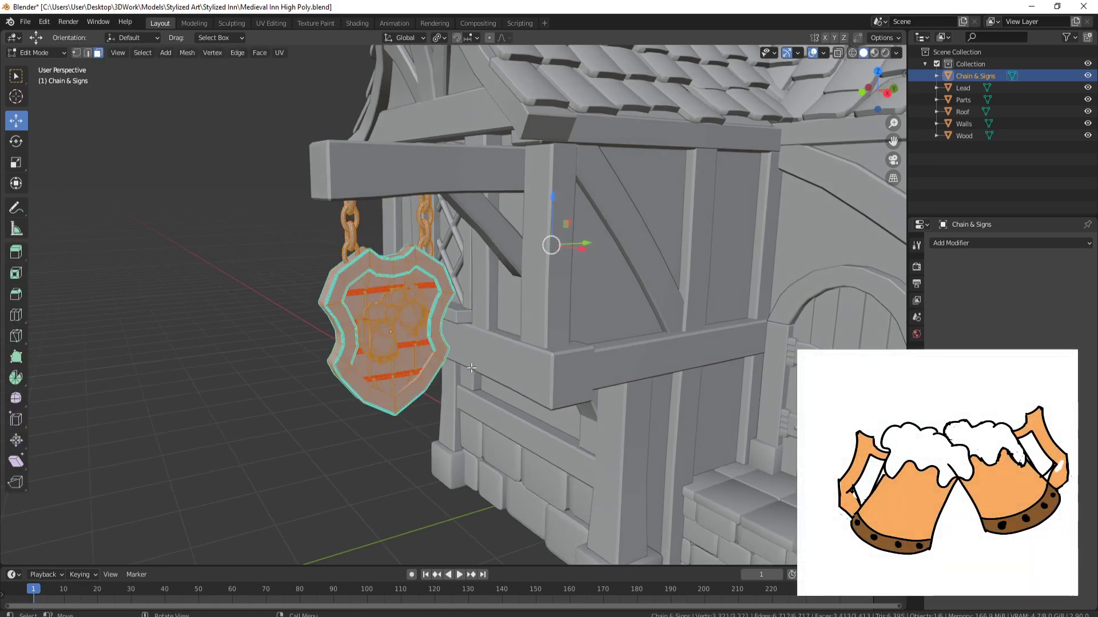
scroll(400, 338, up, 5)
middle_drag(402, 351, 258, 266)
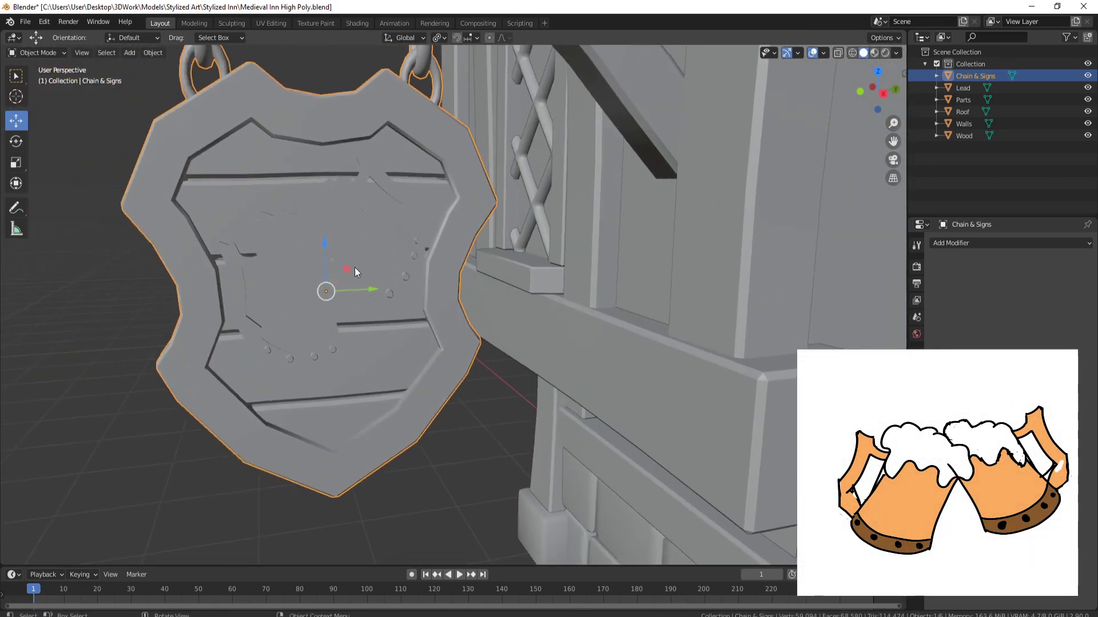
middle_drag(359, 267, 384, 273)
key(Tab)
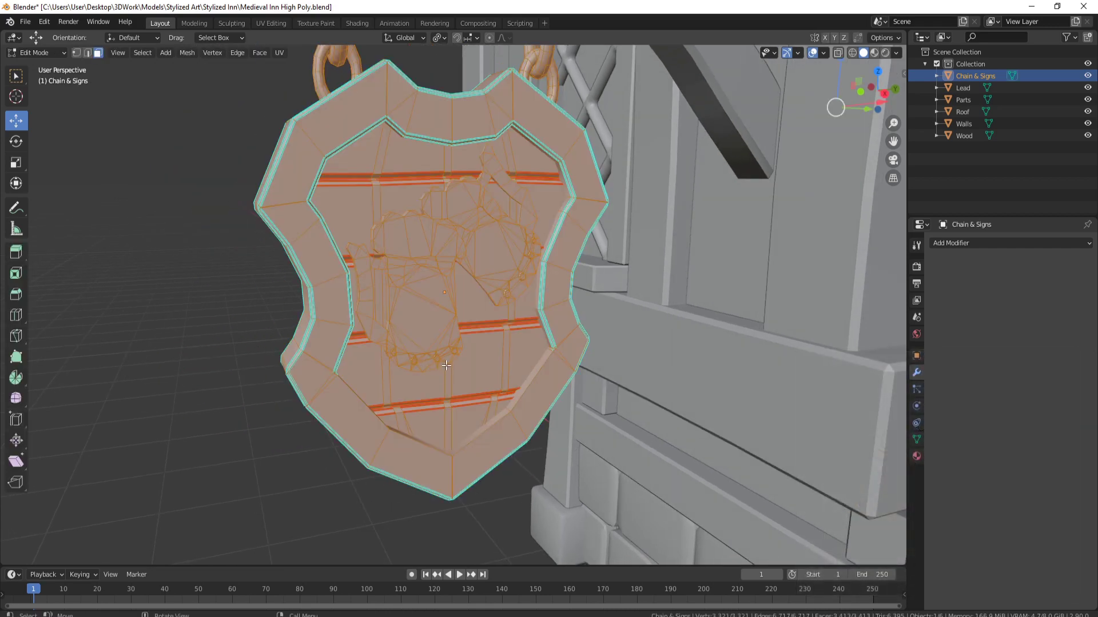
scroll(488, 309, down, 3)
middle_drag(488, 309, 383, 324)
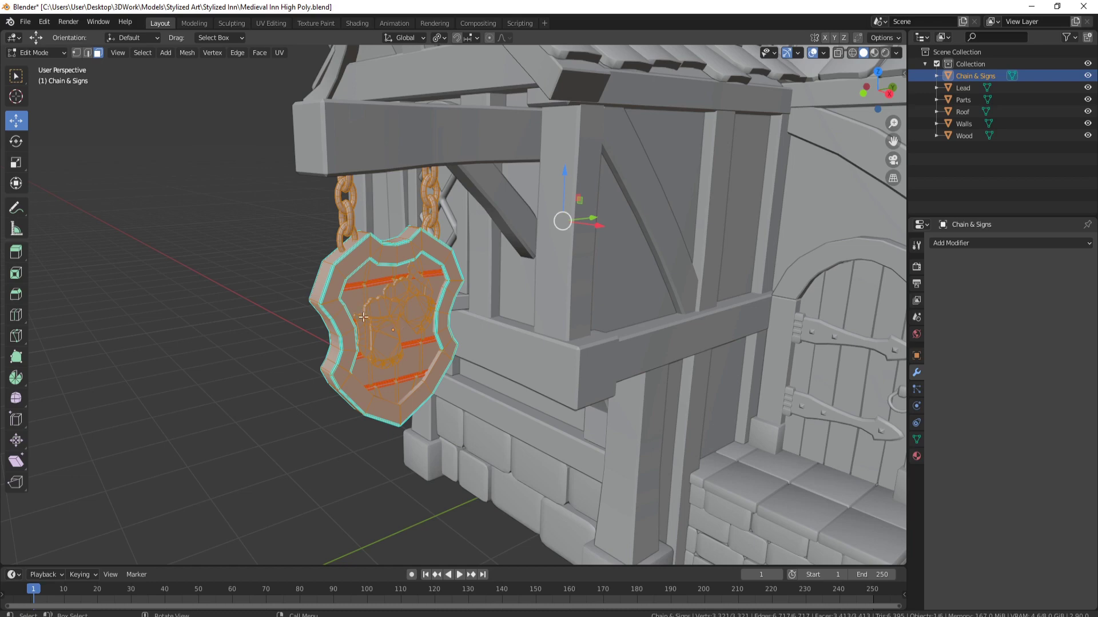
middle_drag(396, 326, 508, 258)
scroll(373, 268, down, 5)
key(Tab)
Step: Select the Roof object and inspect the mesh of its tiles in Edit Mode
click(461, 298)
key(Tab)
scroll(497, 307, up, 2)
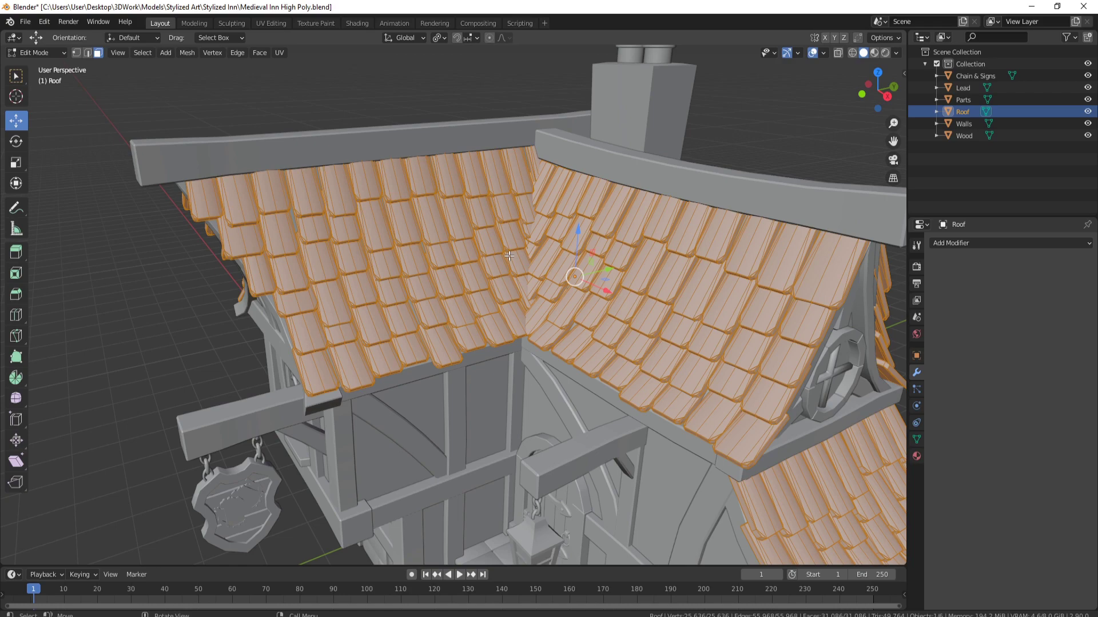
middle_drag(649, 214, 521, 301)
key(Tab)
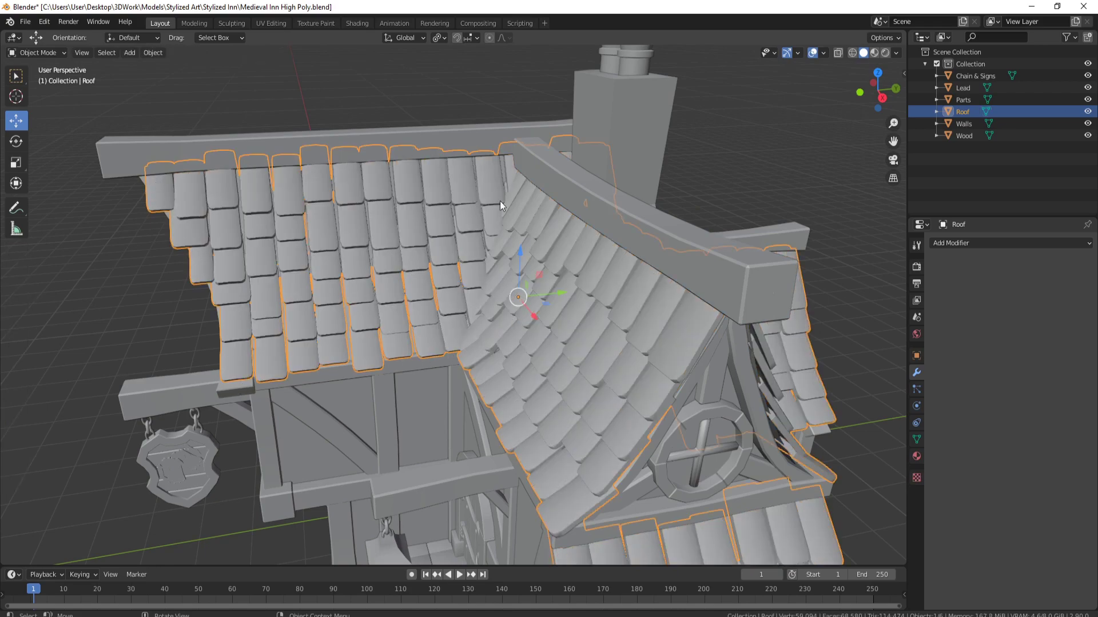
Step: Examine the roof tiles around the round-window gable and recheck the main roof's tile mesh in Edit Mode
middle_drag(273, 210, 499, 320)
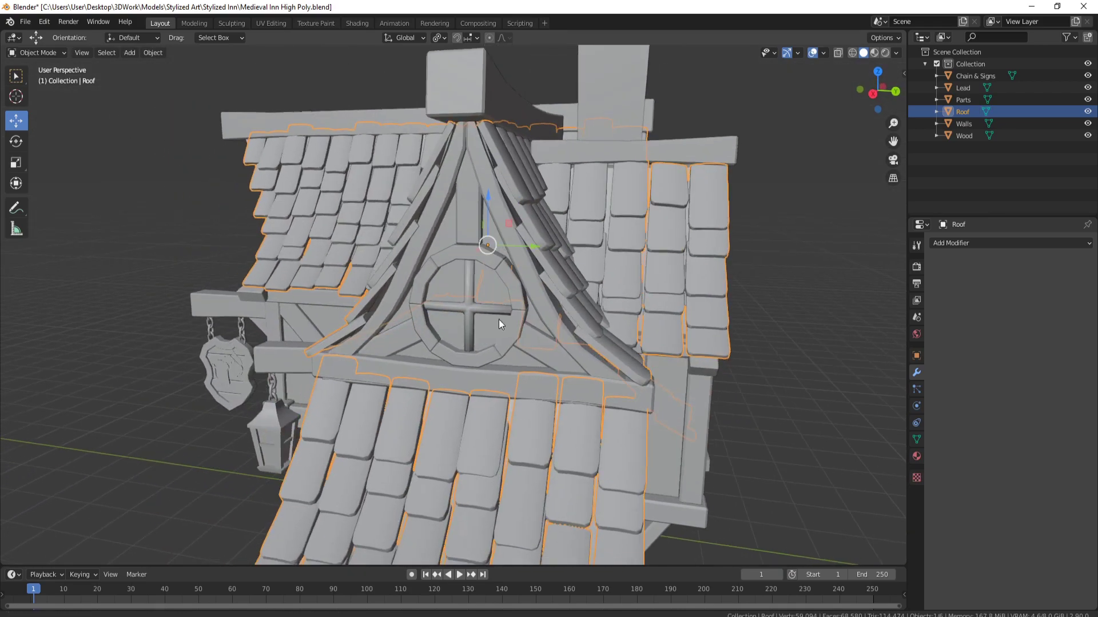
scroll(498, 320, up, 2)
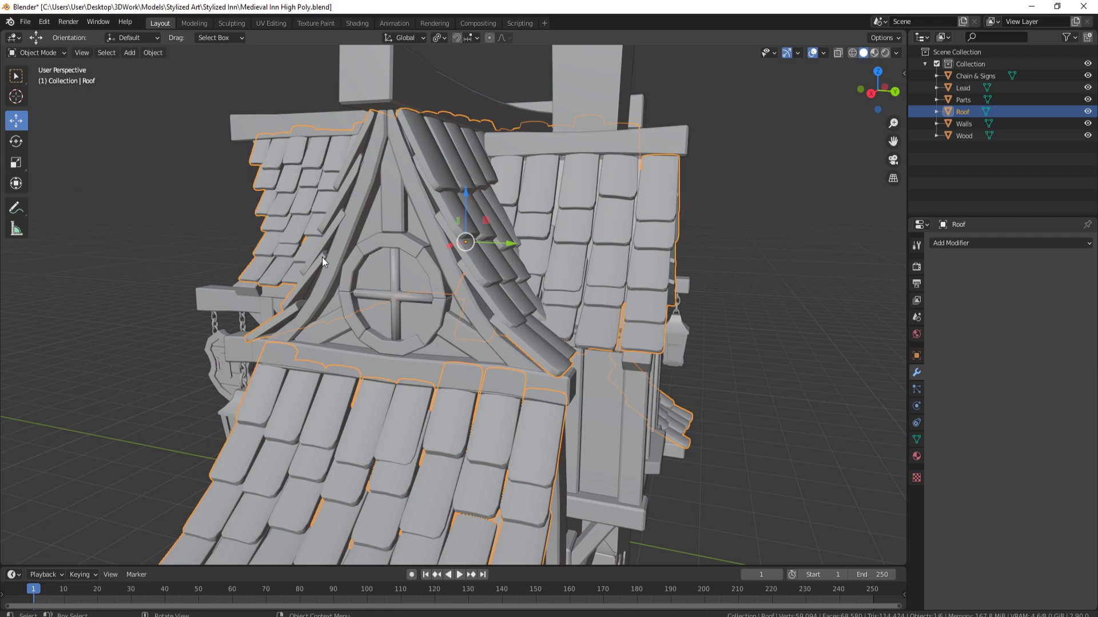
middle_drag(301, 256, 373, 260)
key(Tab)
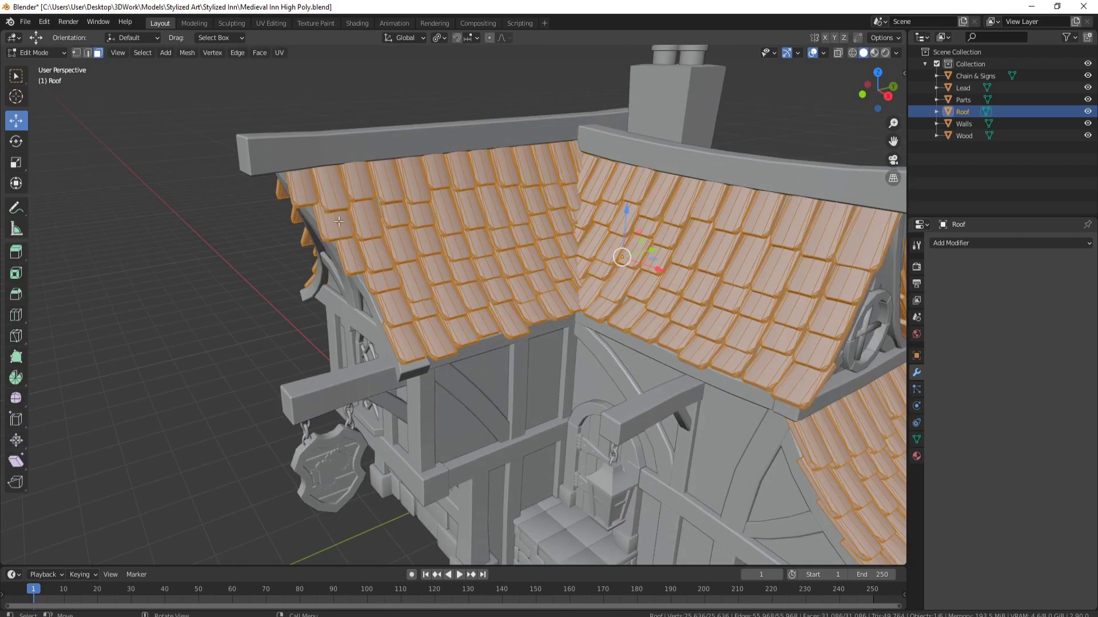
scroll(321, 209, up, 2)
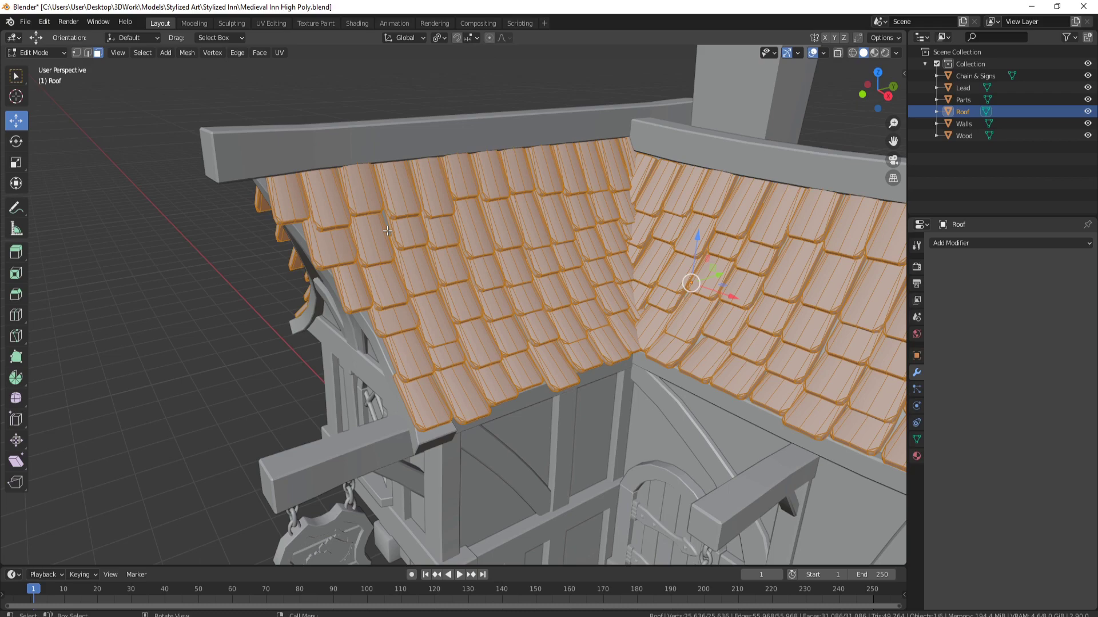
key(Tab)
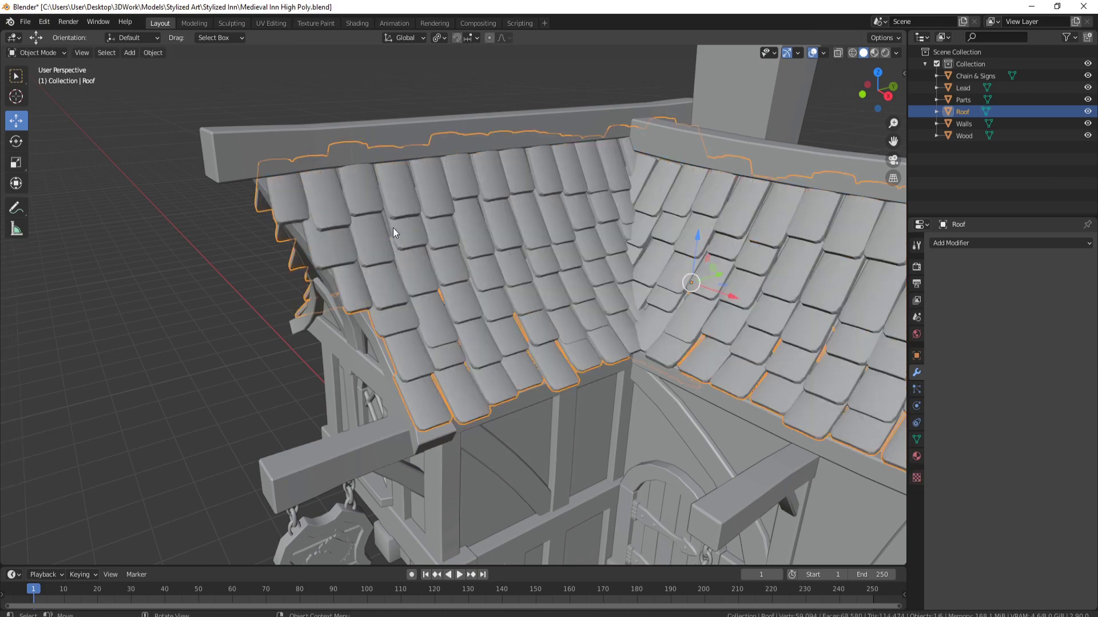
Step: Examine the inn's side wall with its shuttered, barred window and exposed brick patch up close
scroll(475, 238, down, 4)
middle_drag(537, 290, 403, 392)
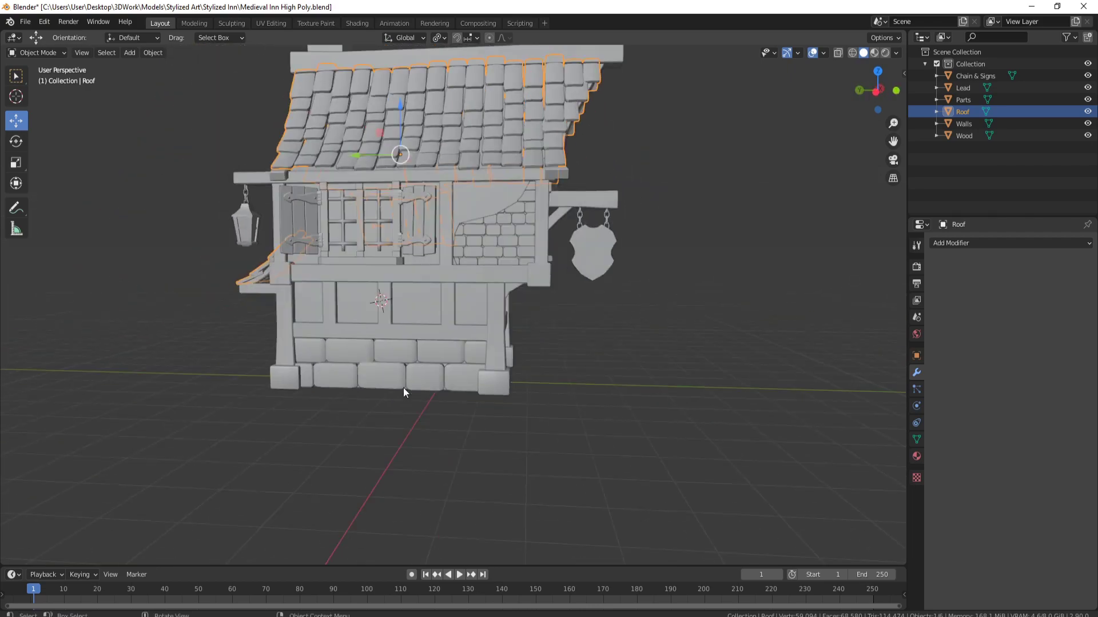
middle_drag(441, 359, 420, 349)
middle_drag(417, 292, 454, 293)
scroll(410, 292, up, 6)
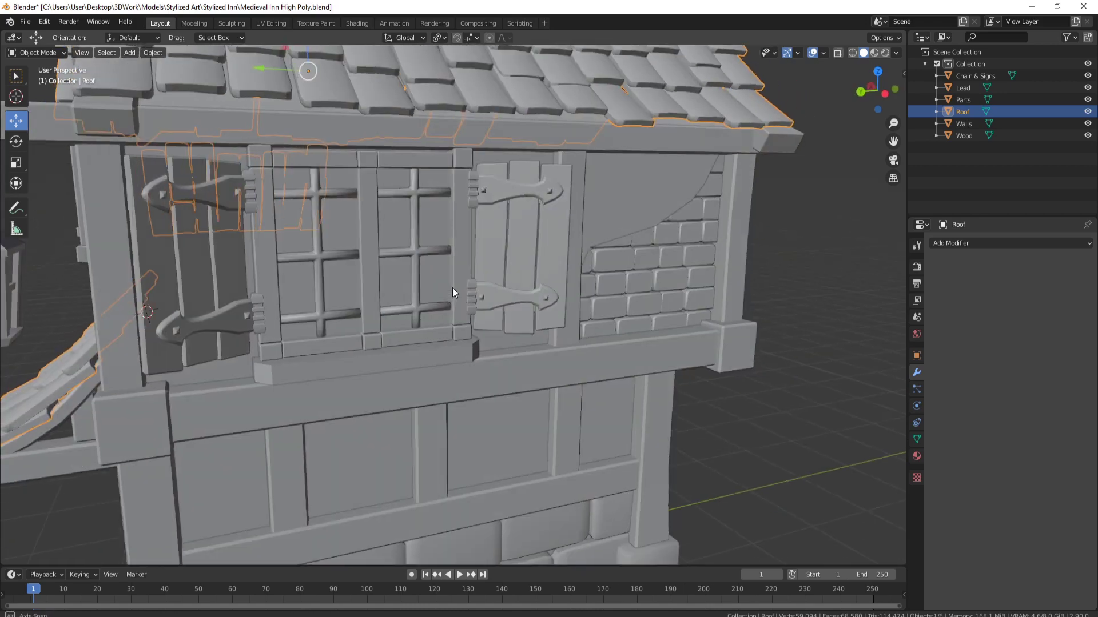
middle_drag(488, 221, 526, 233)
scroll(500, 247, up, 3)
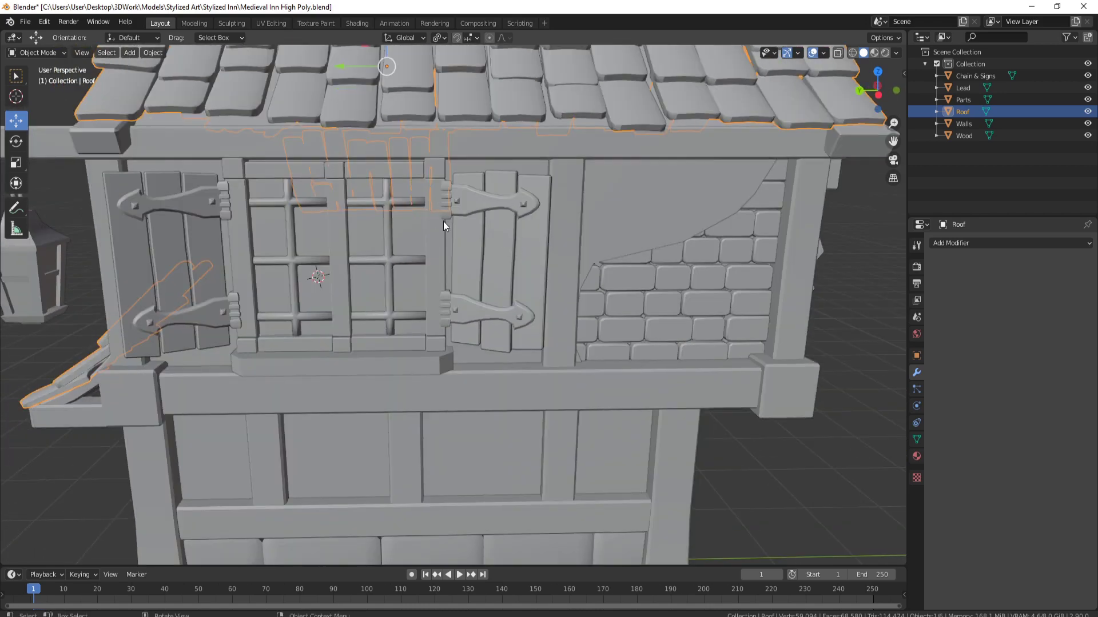
Step: Inspect the lantern above the small side roof and view its chain's mesh in Edit Mode
middle_drag(448, 363, 250, 210)
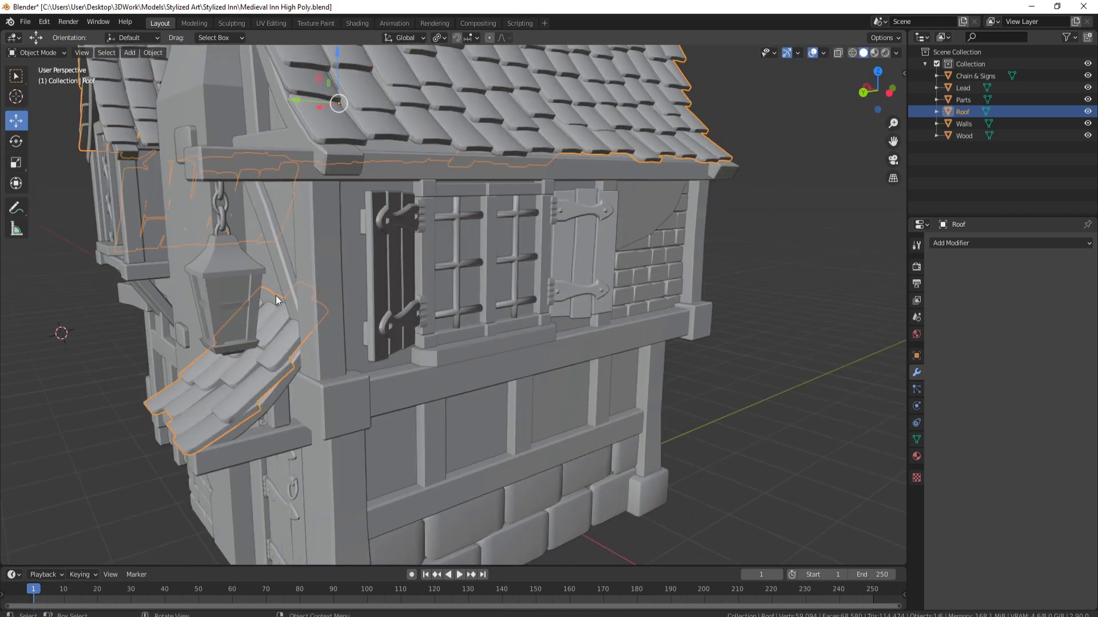
scroll(335, 297, up, 1)
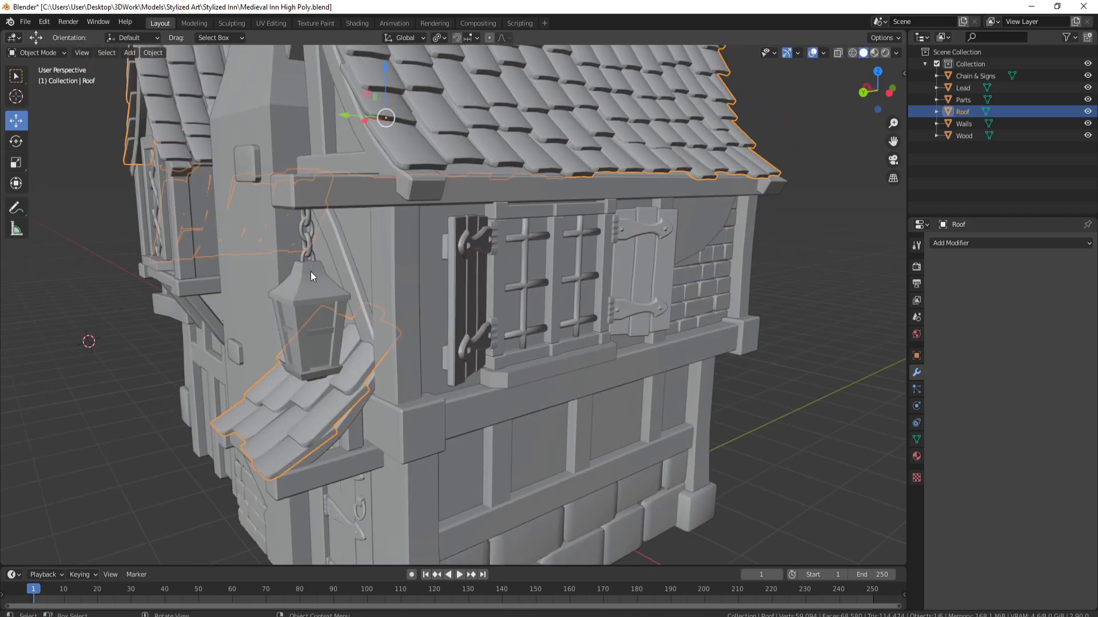
scroll(310, 272, up, 1)
scroll(344, 258, up, 2)
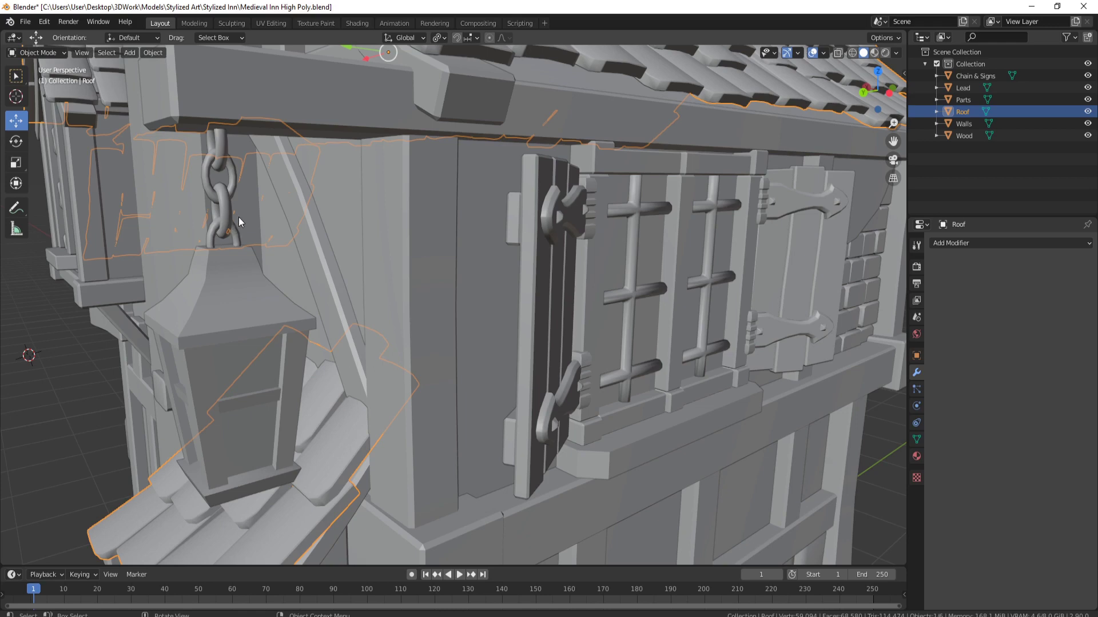
click(218, 197)
key(Tab)
middle_drag(254, 232, 296, 225)
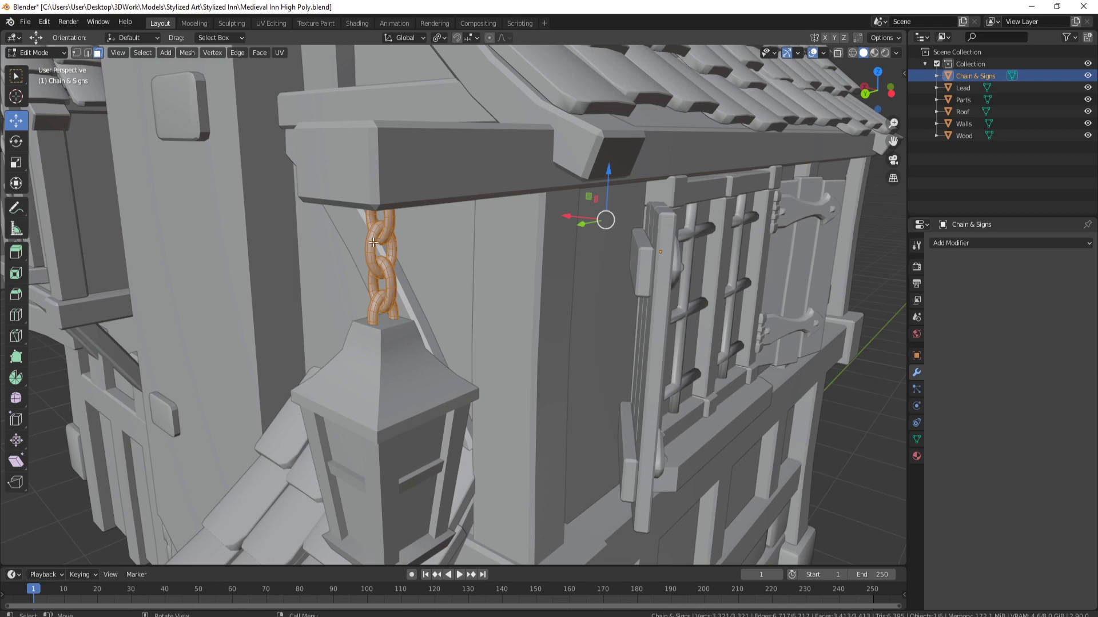
scroll(400, 240, down, 3)
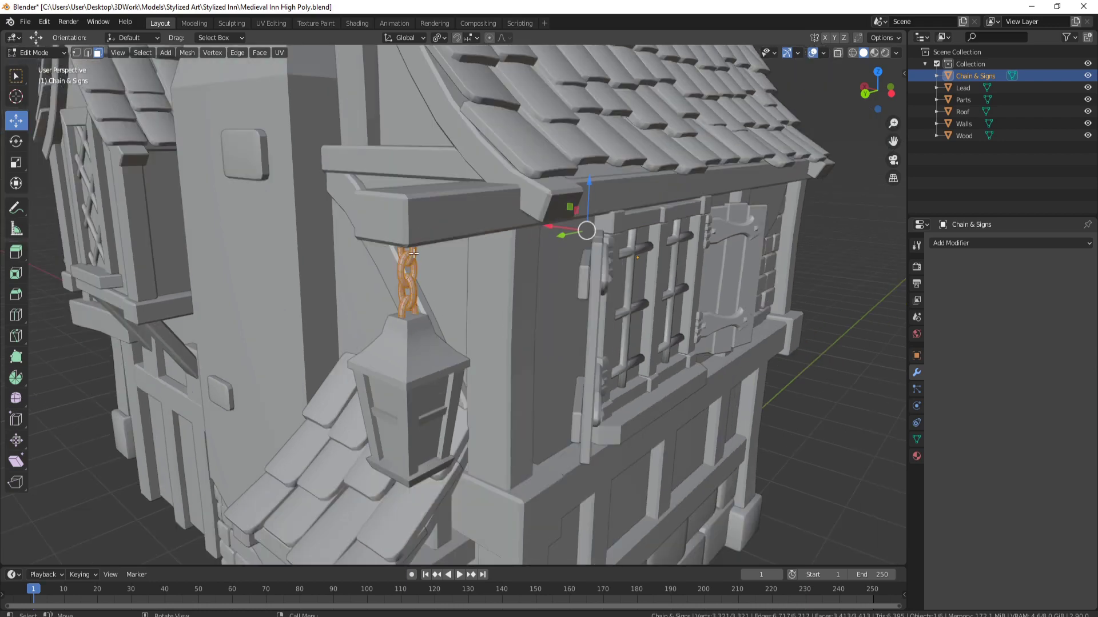
middle_drag(382, 283, 415, 319)
key(Tab)
scroll(448, 304, down, 5)
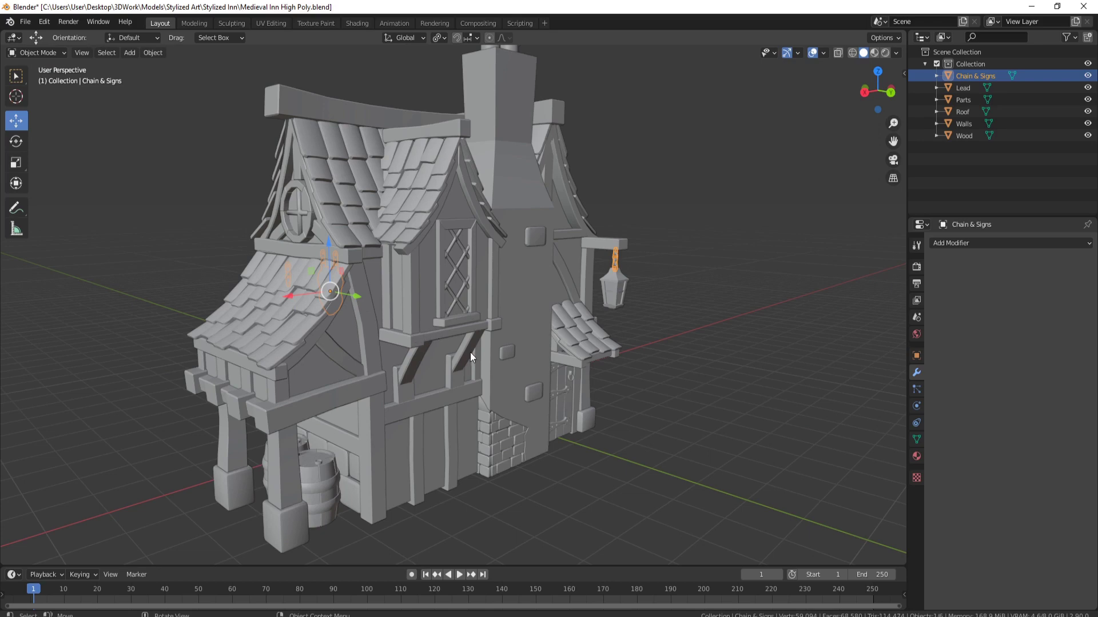
Step: Examine the lattice window, chimney and brickwork on the chimney side, and compare them with the inn's other sides
scroll(486, 335, up, 4)
middle_drag(485, 335, 475, 330)
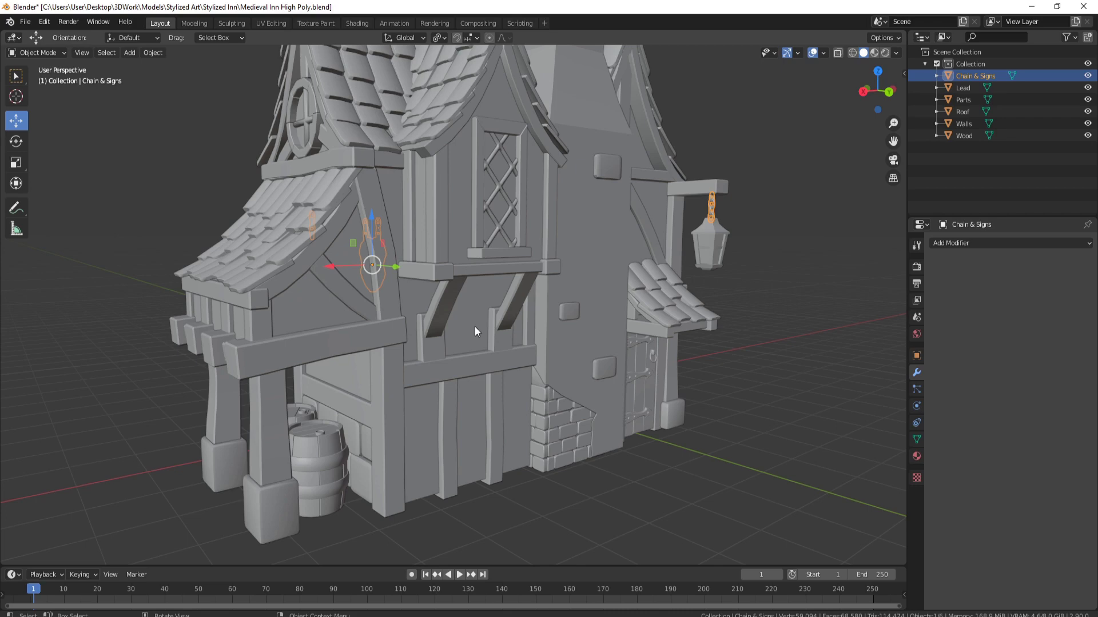
scroll(516, 256, up, 4)
scroll(479, 221, up, 5)
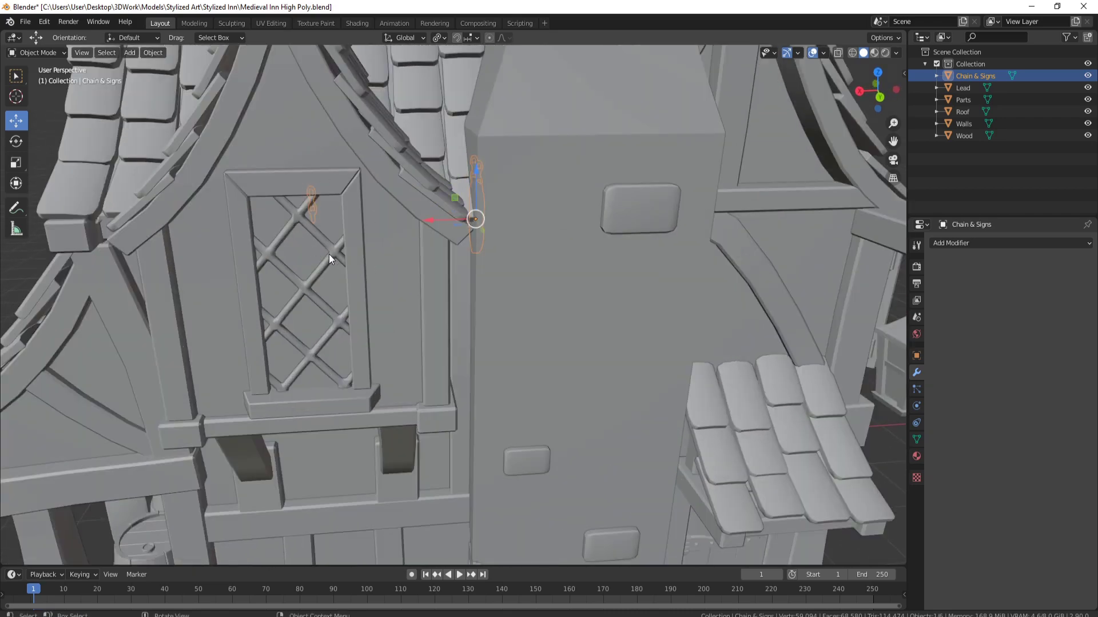
middle_drag(328, 258, 386, 260)
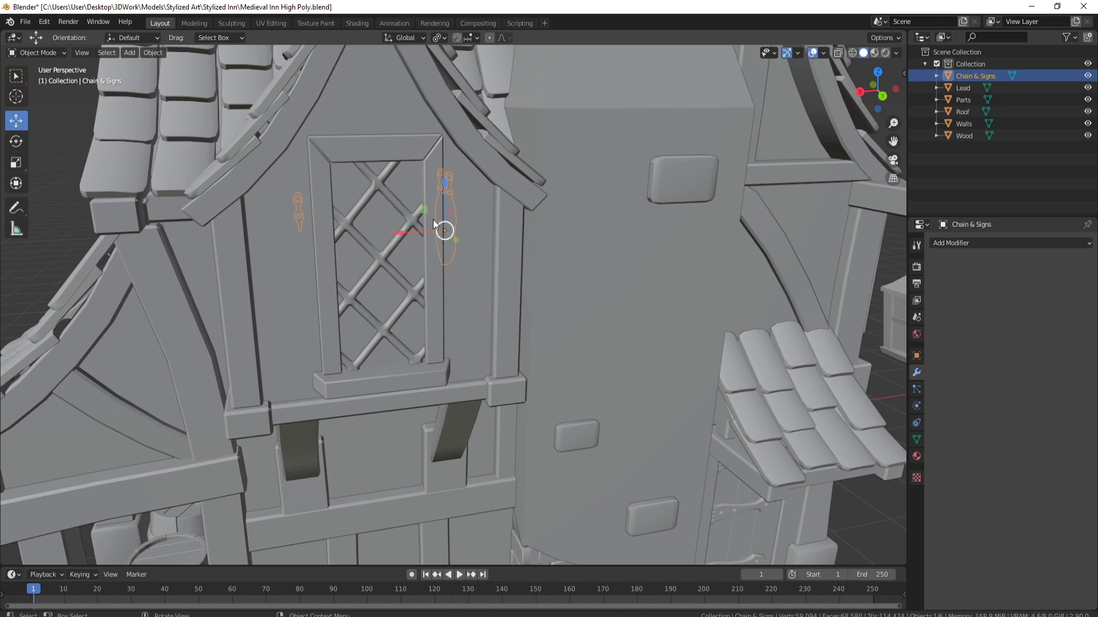
scroll(404, 236, down, 4)
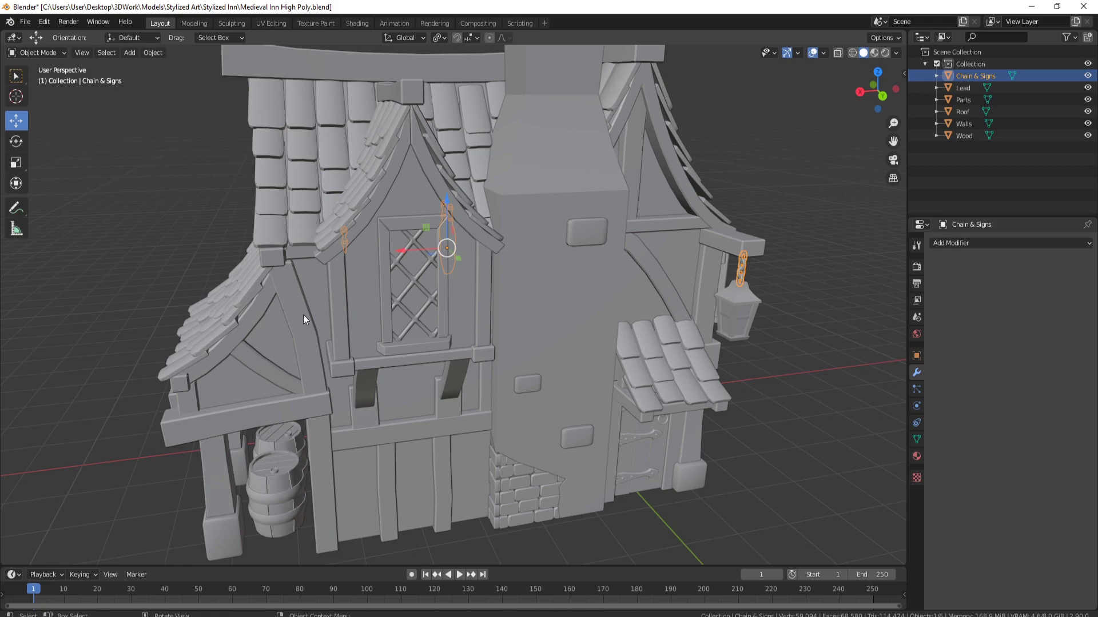
middle_drag(690, 349, 566, 338)
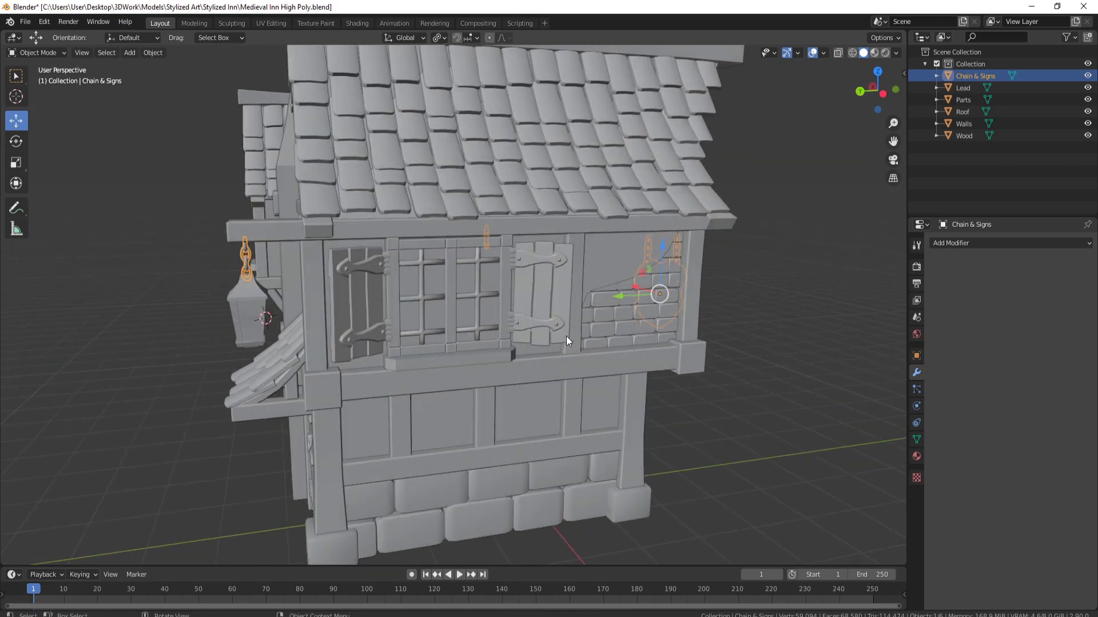
middle_drag(564, 300, 393, 287)
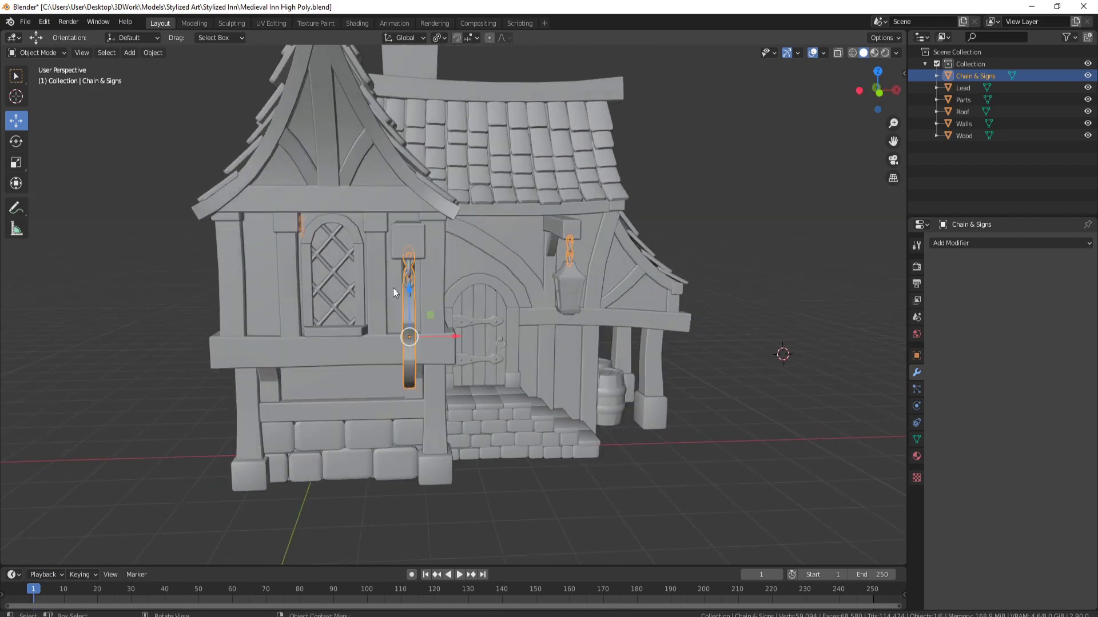
middle_drag(324, 275, 522, 229)
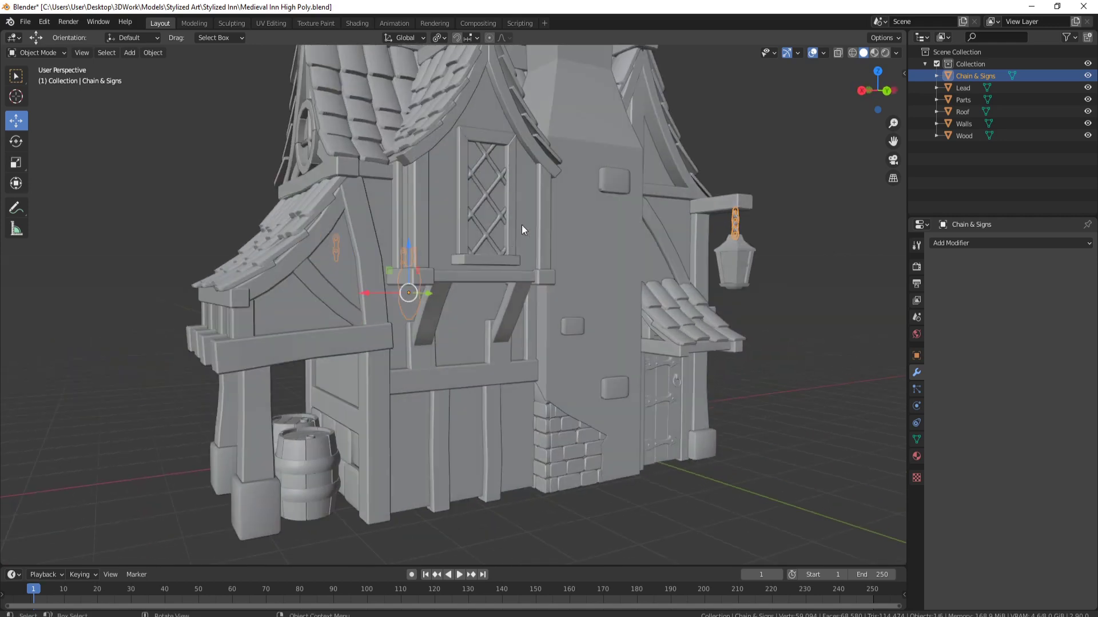
middle_drag(491, 174, 444, 147)
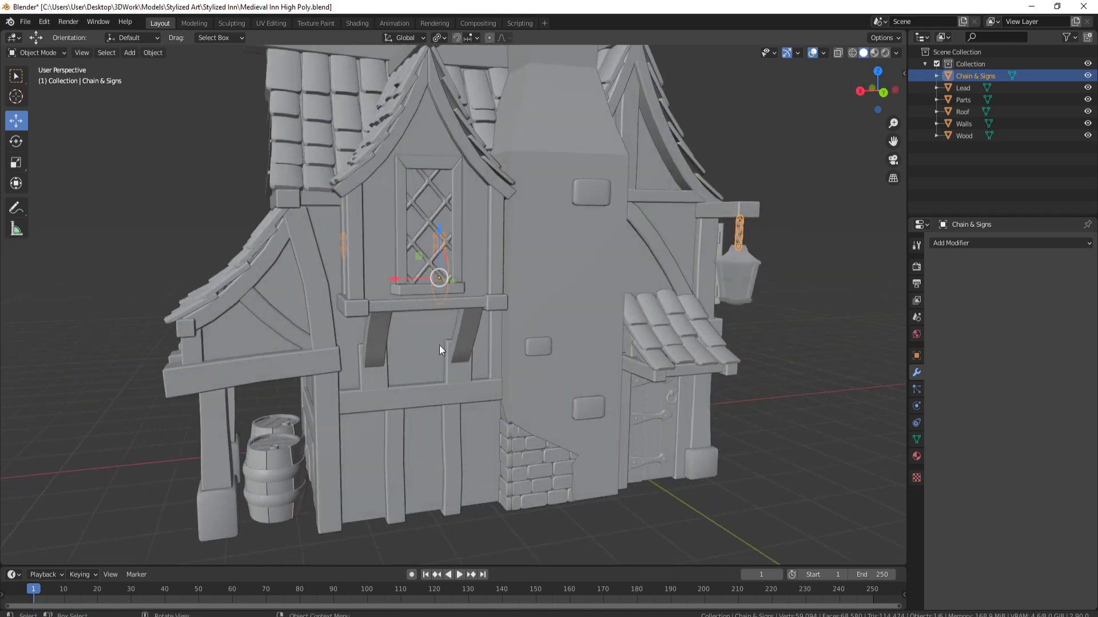
scroll(444, 286, down, 3)
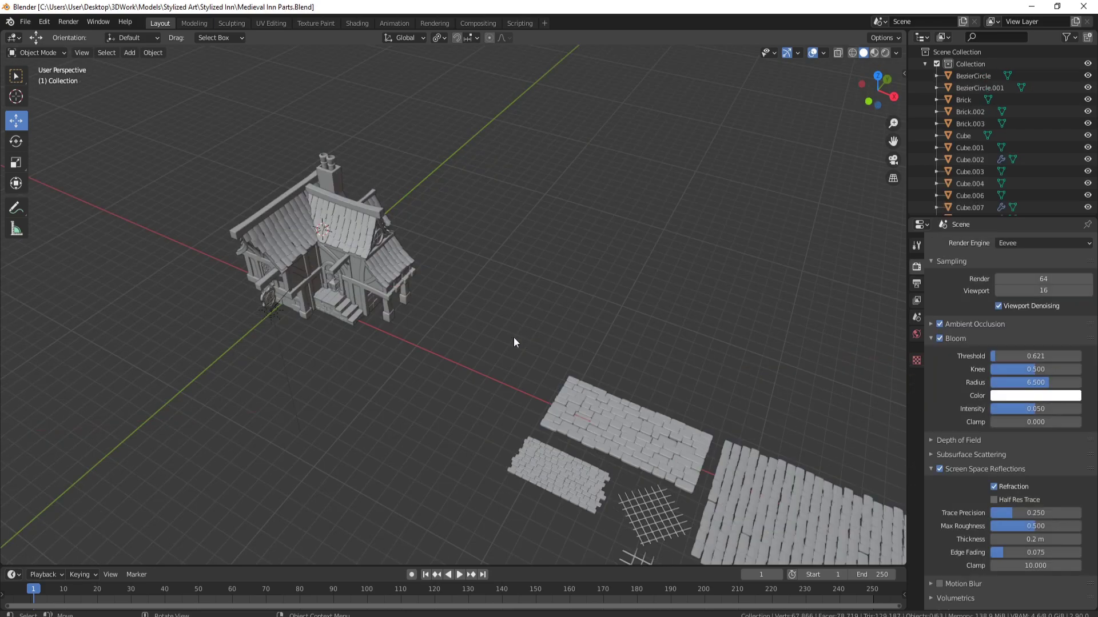
Step: Examine the stone wall, brick and roof tile panels and the lattice pieces laid out beside the inn
scroll(534, 334, up, 3)
scroll(584, 345, up, 4)
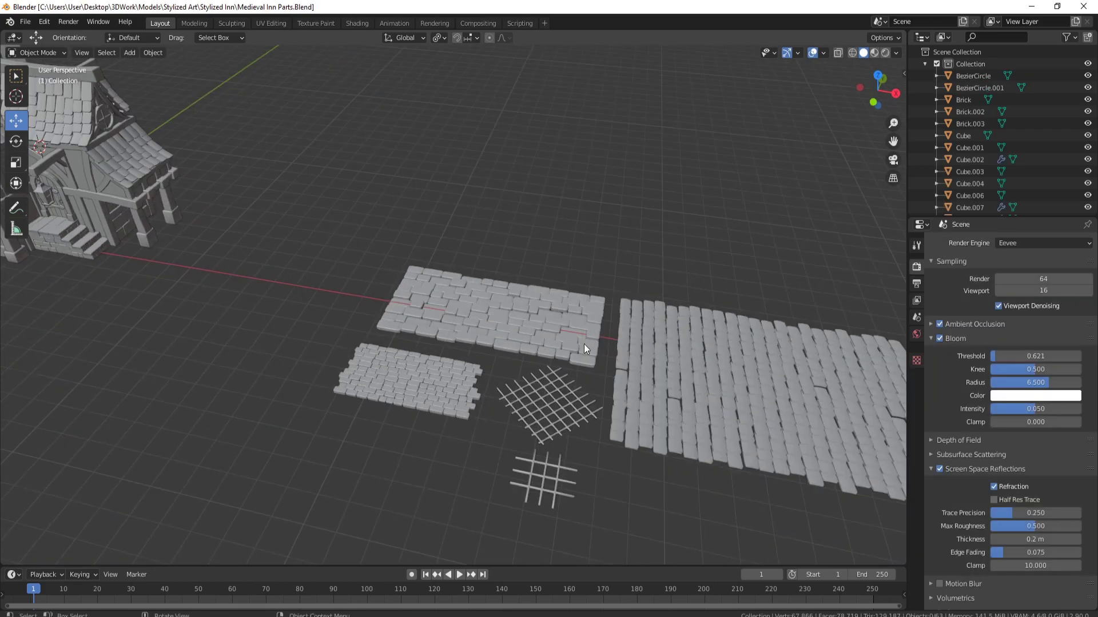
scroll(376, 347, down, 4)
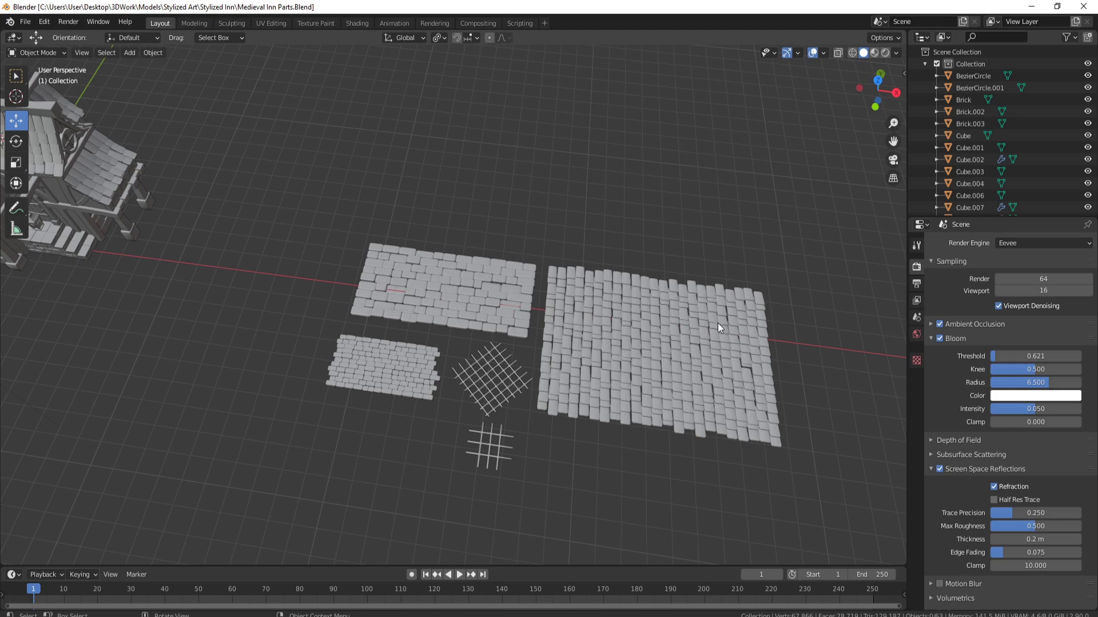
shift+middle_drag(620, 323, 325, 251)
scroll(376, 312, up, 3)
middle_drag(376, 313, 355, 205)
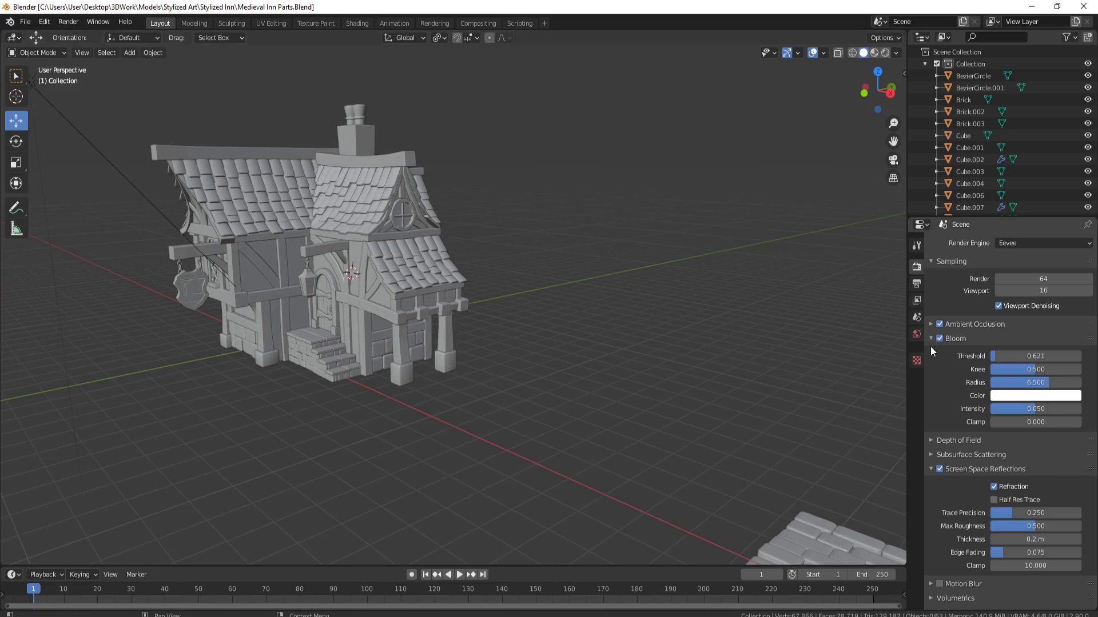
Step: Select the inn's gable roof tiles, look up the Simple Deform modifier, and examine how the roof is bent
click(365, 204)
click(916, 374)
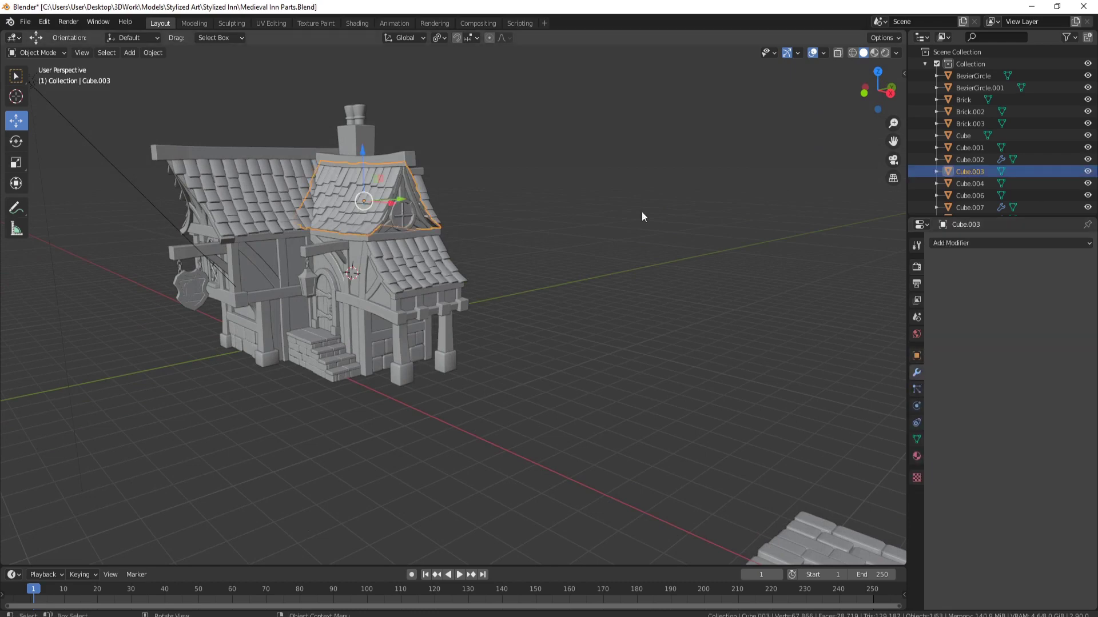
click(963, 245)
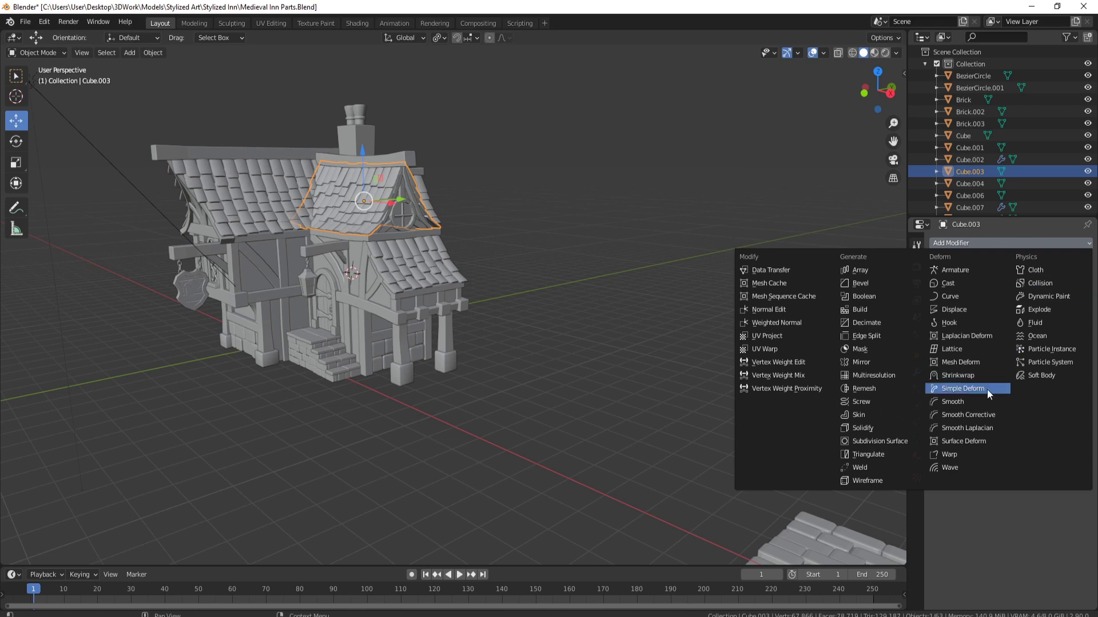
middle_drag(441, 97, 252, 225)
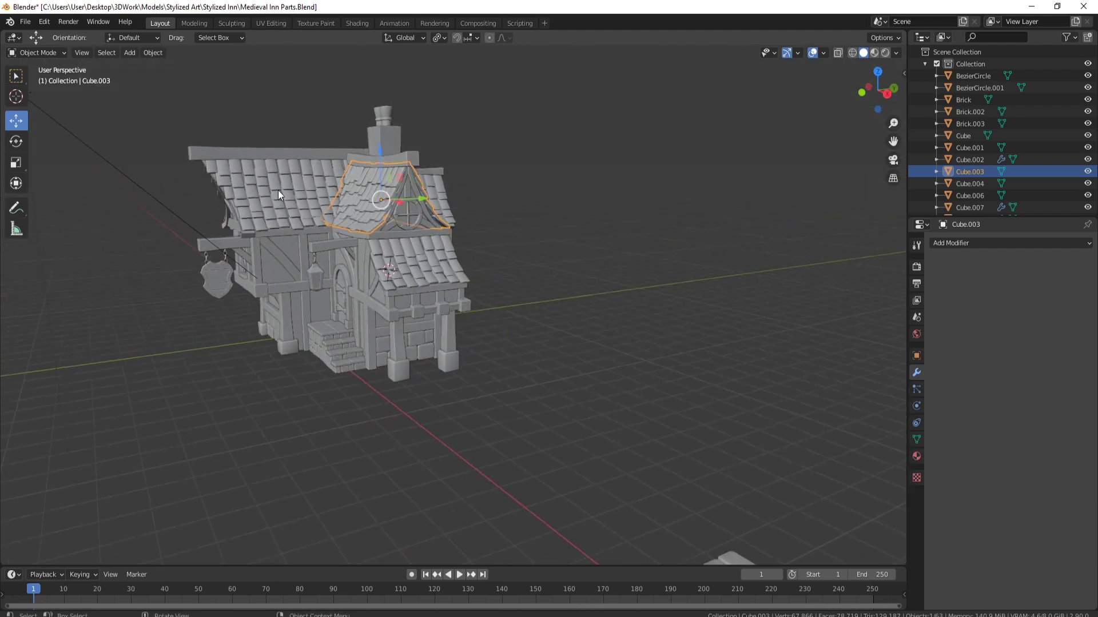
scroll(292, 184, up, 3)
middle_drag(291, 184, 234, 218)
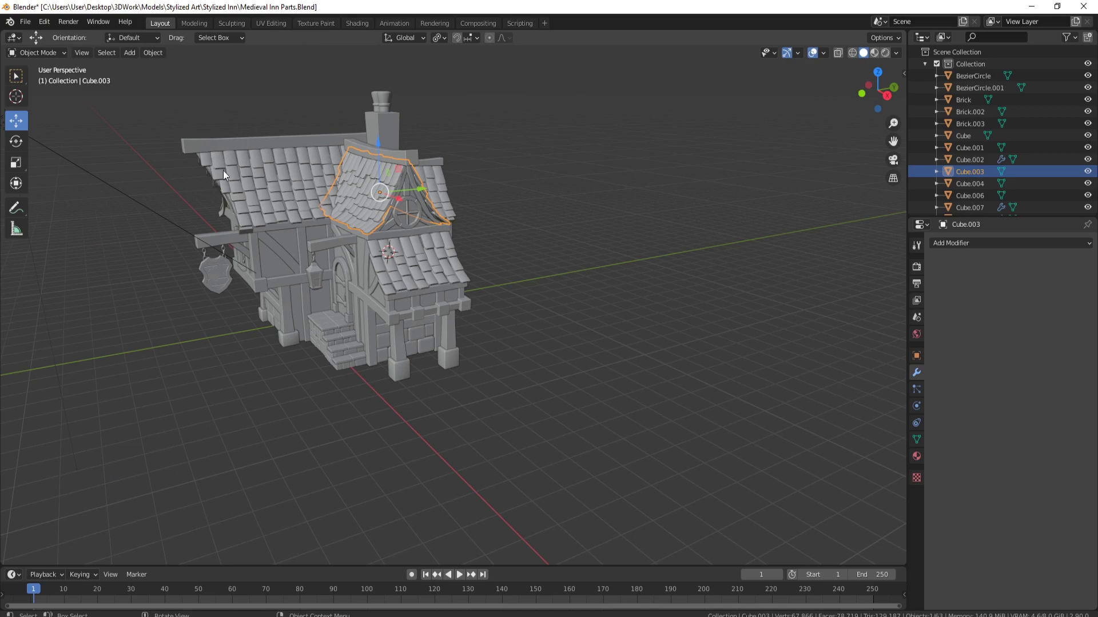
Step: Compare the inn's roof with the flat stone, brick and tile panels, viewing the panels from above
middle_drag(317, 245, 485, 299)
middle_drag(739, 389, 653, 262)
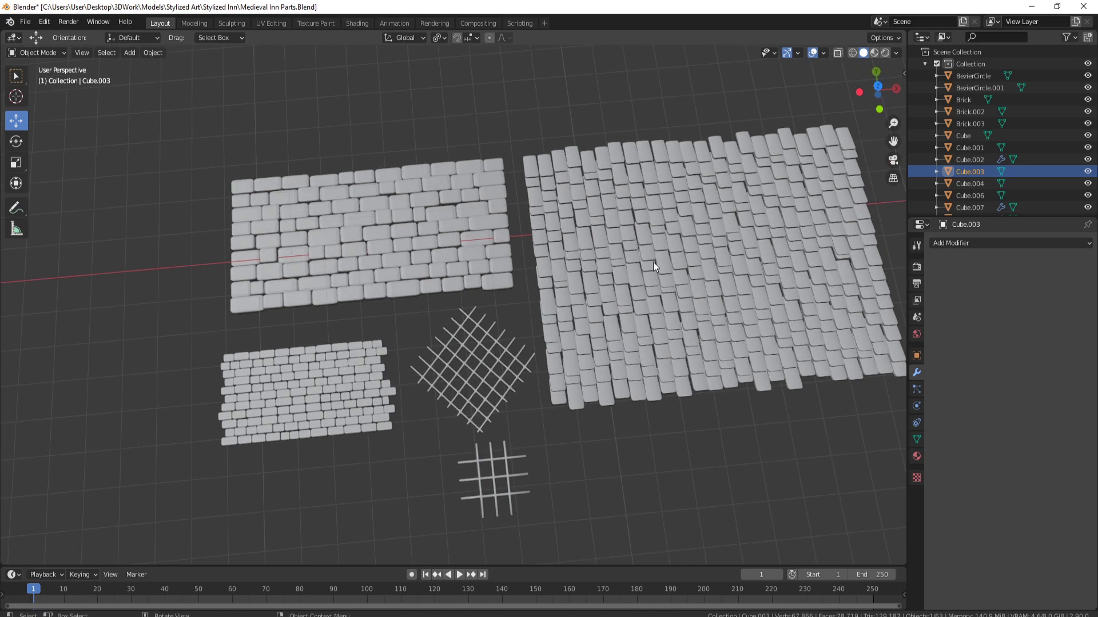
shift+middle_drag(641, 224, 488, 180)
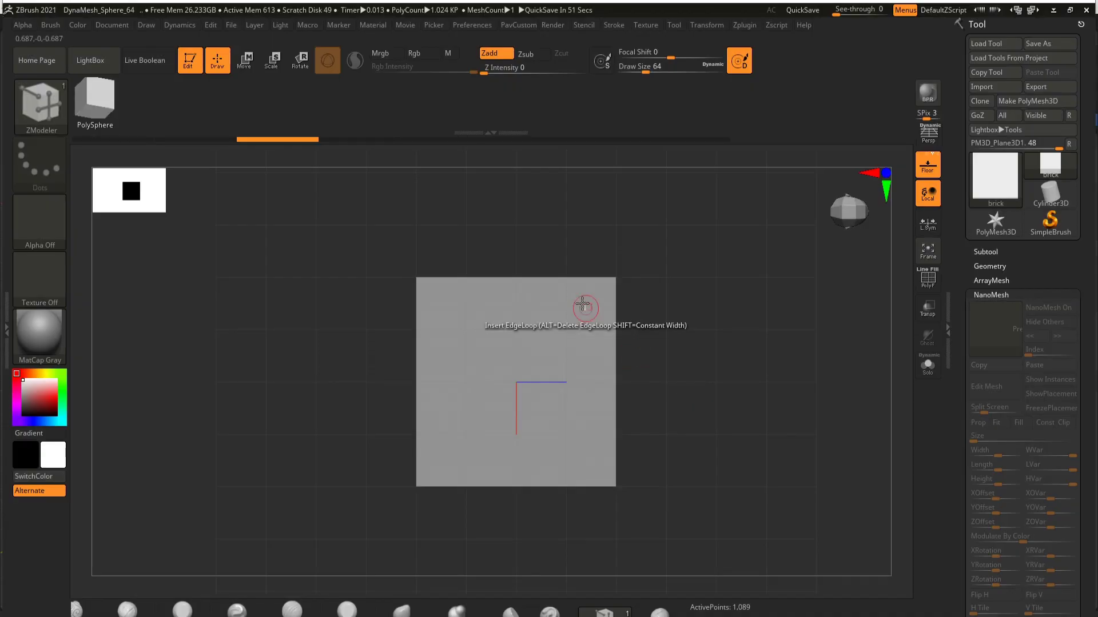
Step: Switch to ZBrush, show the plane's polyframe, and insert a NanoMesh cube on all polygons at a size of about 0.24
alt+right_drag(583, 305, 707, 270)
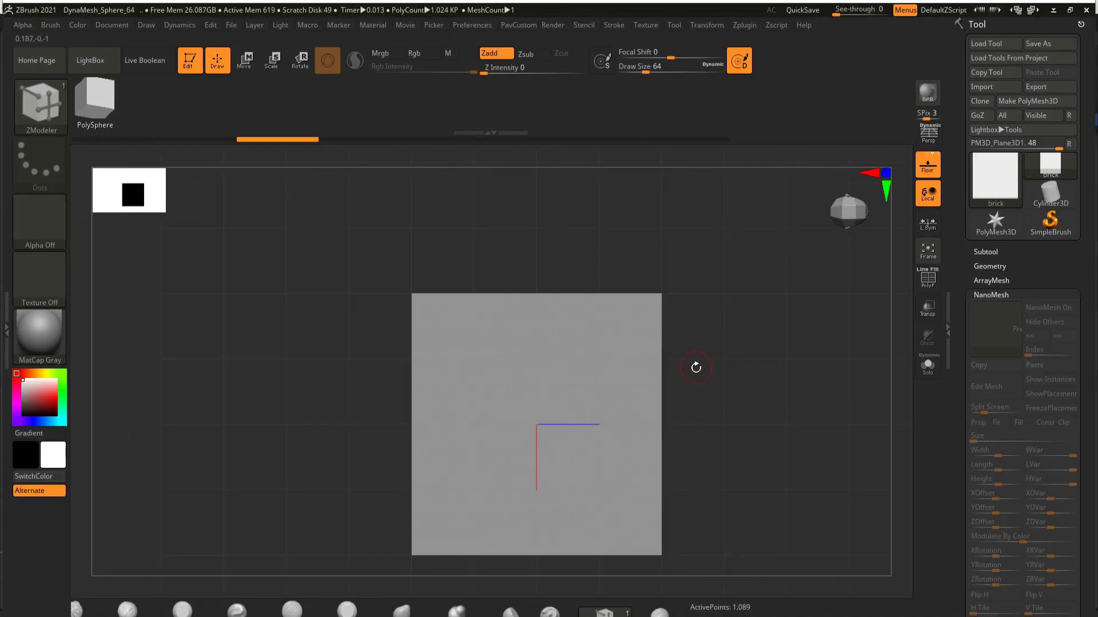
key(shift+f)
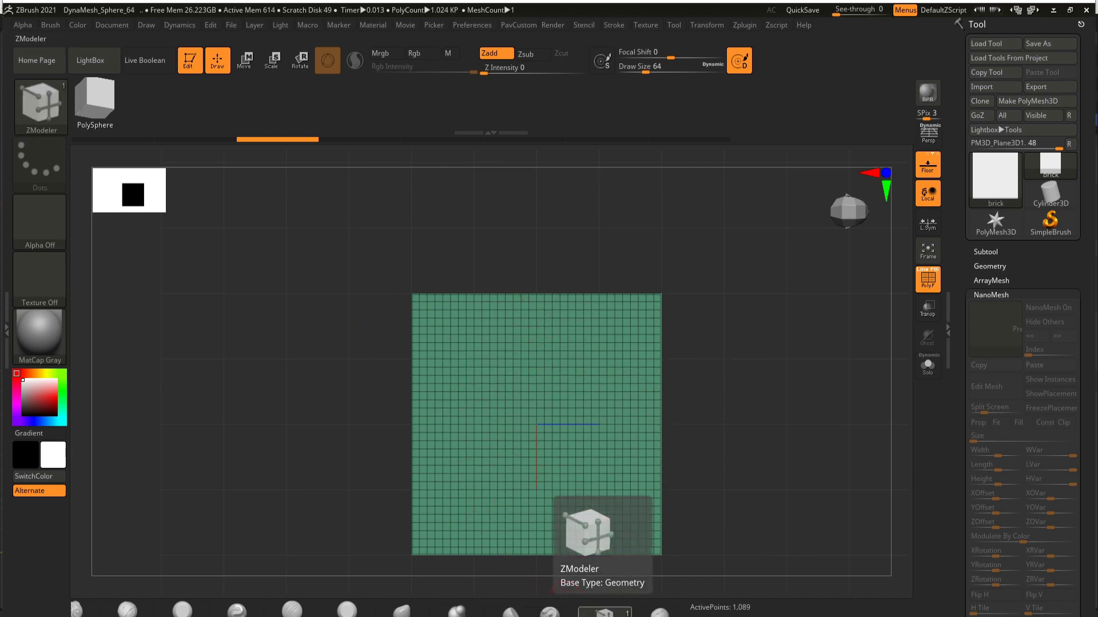
scroll(493, 355, up, 2)
scroll(493, 355, up, 3)
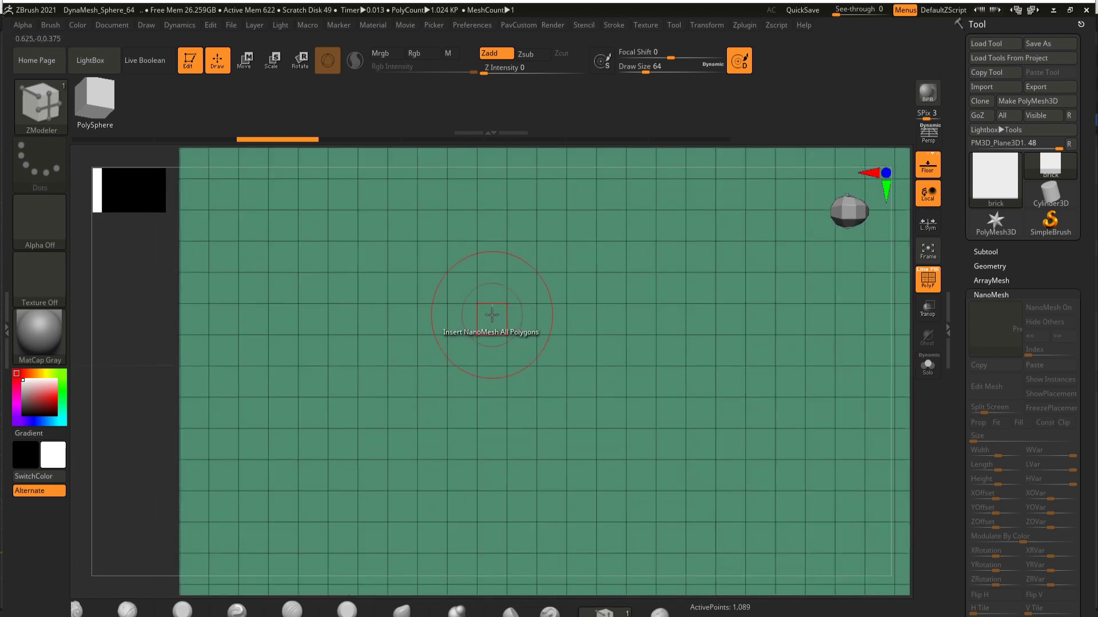
key(space)
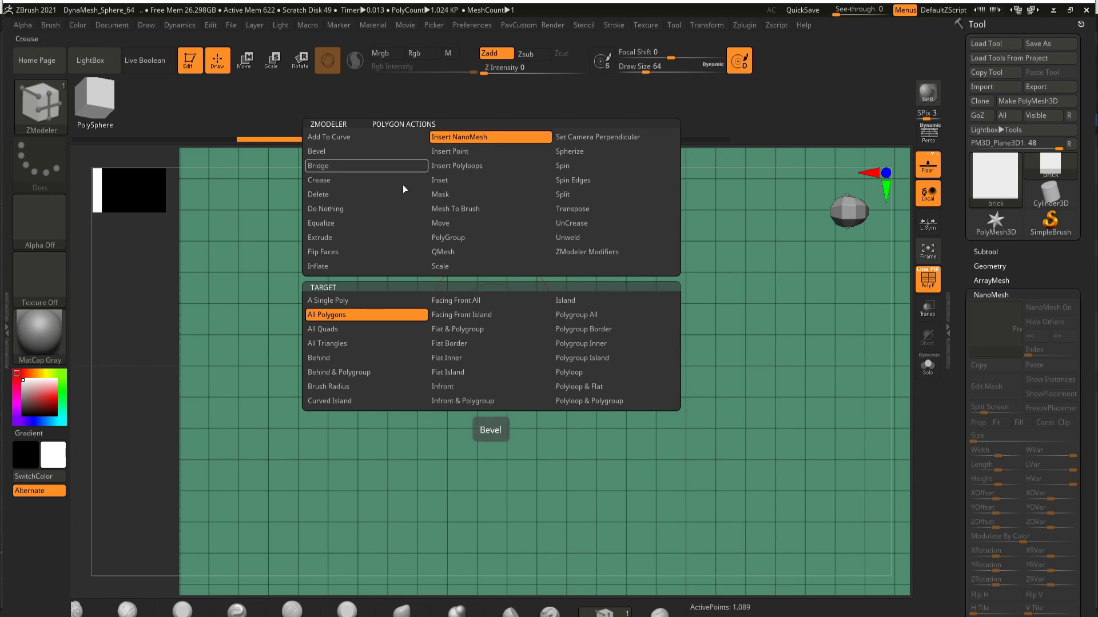
click(352, 314)
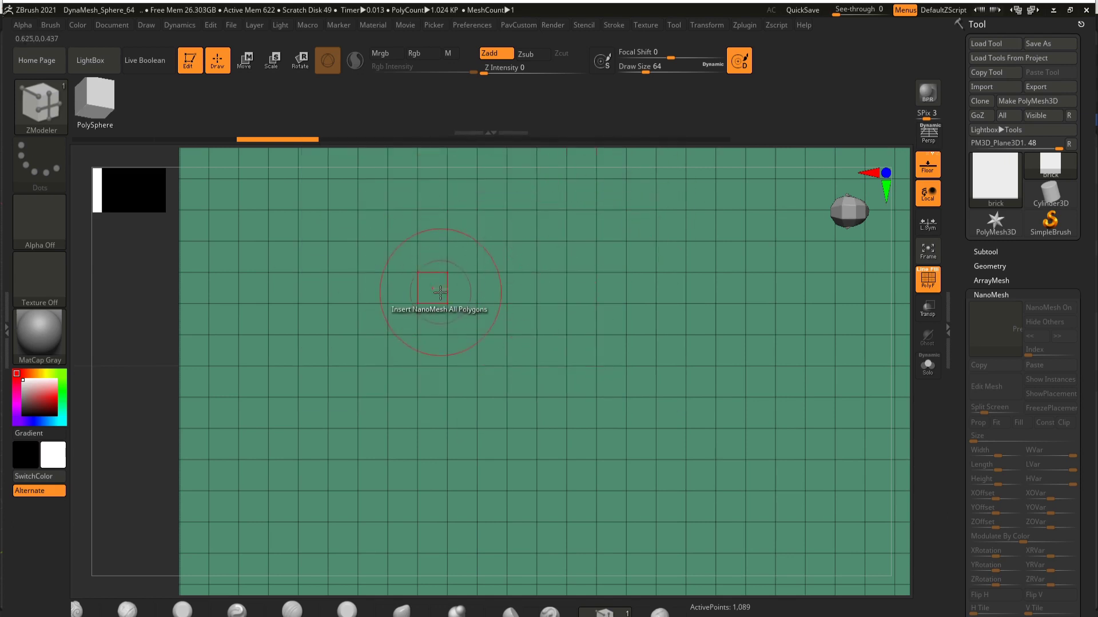
drag(432, 282, 468, 329)
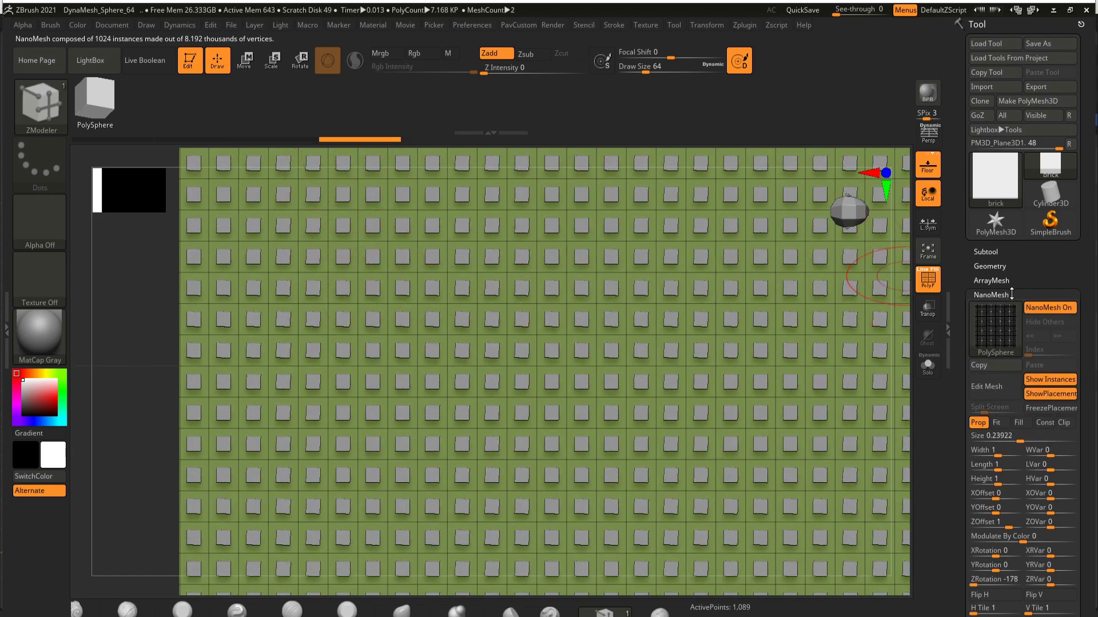
Step: Edit the NanoMesh source and replace its cube with the imported brick OBJ, then return to the full plane
click(1003, 387)
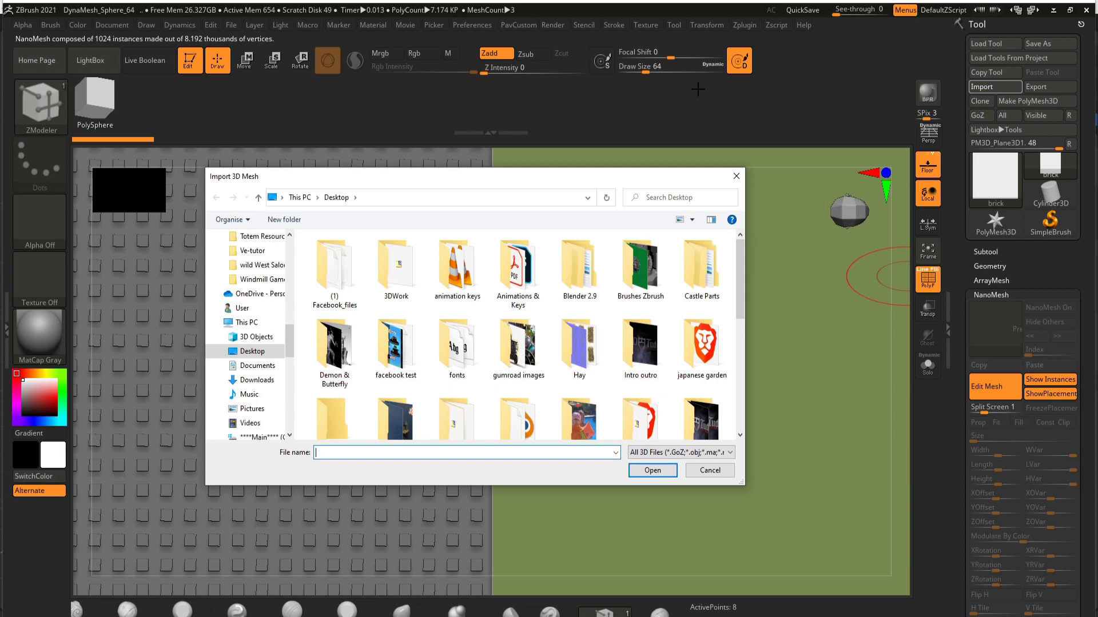
scroll(612, 300, down, 6)
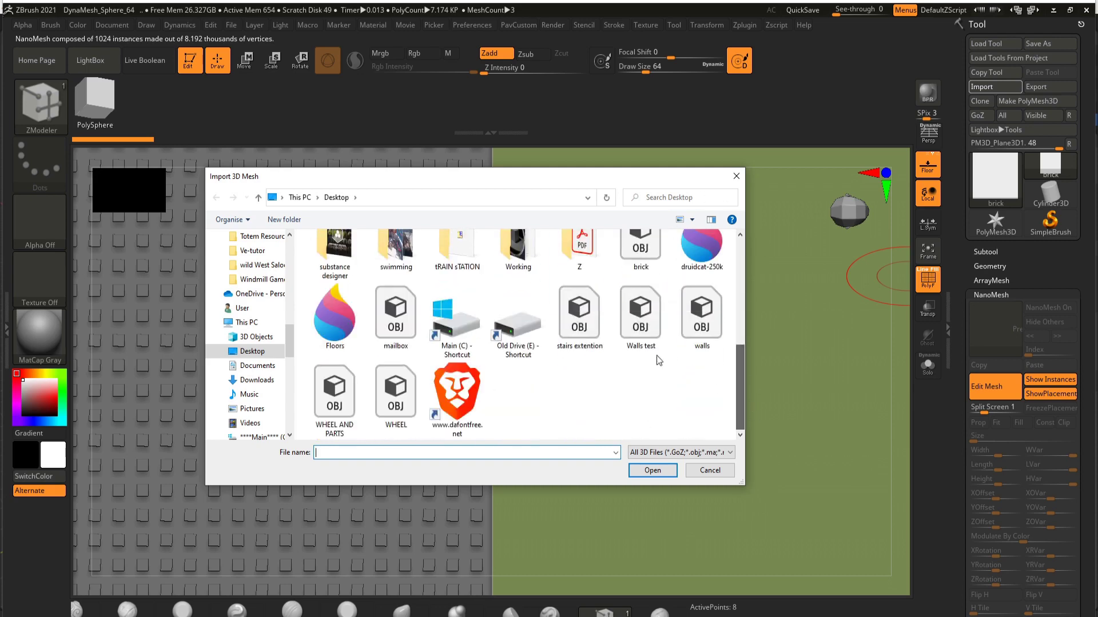
double_click(627, 301)
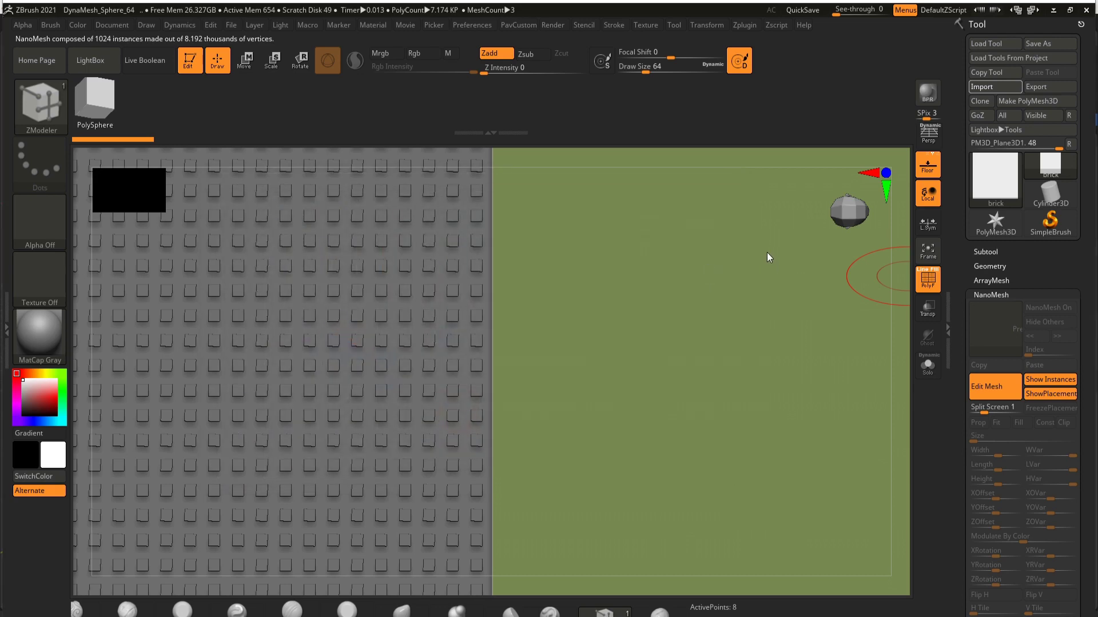
click(1004, 397)
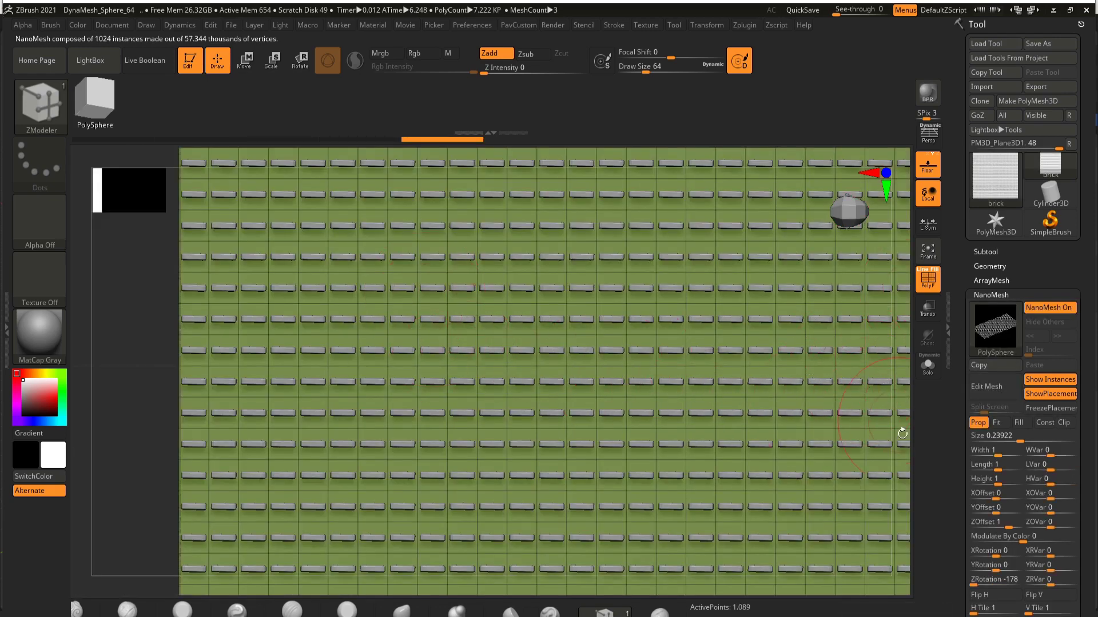
Step: Set the NanoMesh X rotation to 90 so the bricks lie flat on the plane
mouse_move(995, 552)
mouse_down()
mouse_move(1006, 564)
mouse_move(997, 555)
mouse_up()
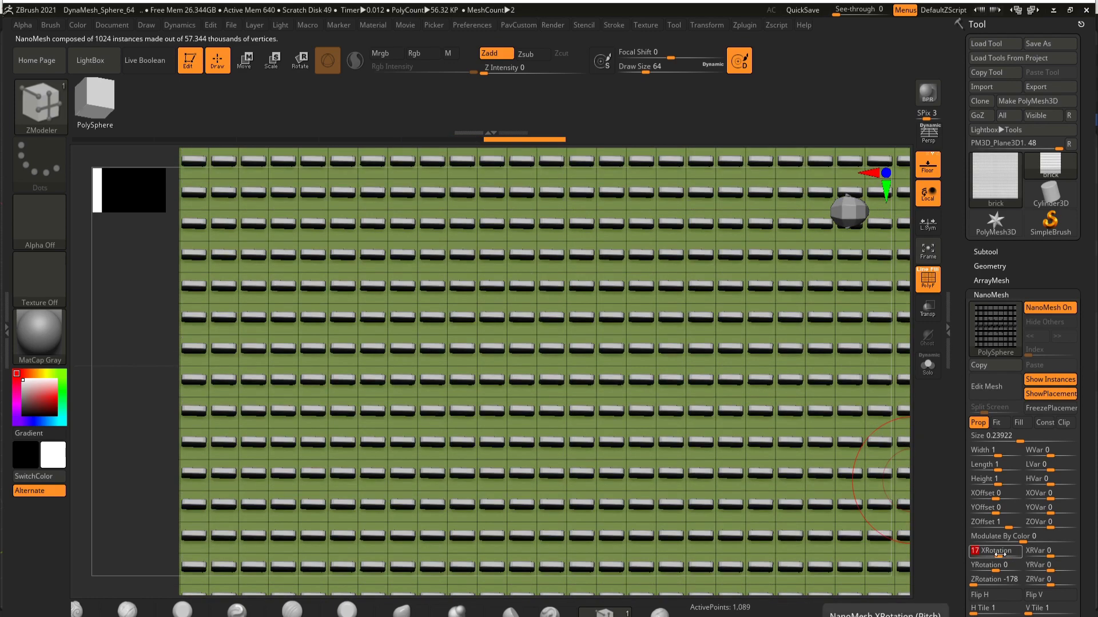
text(90)
key(Return)
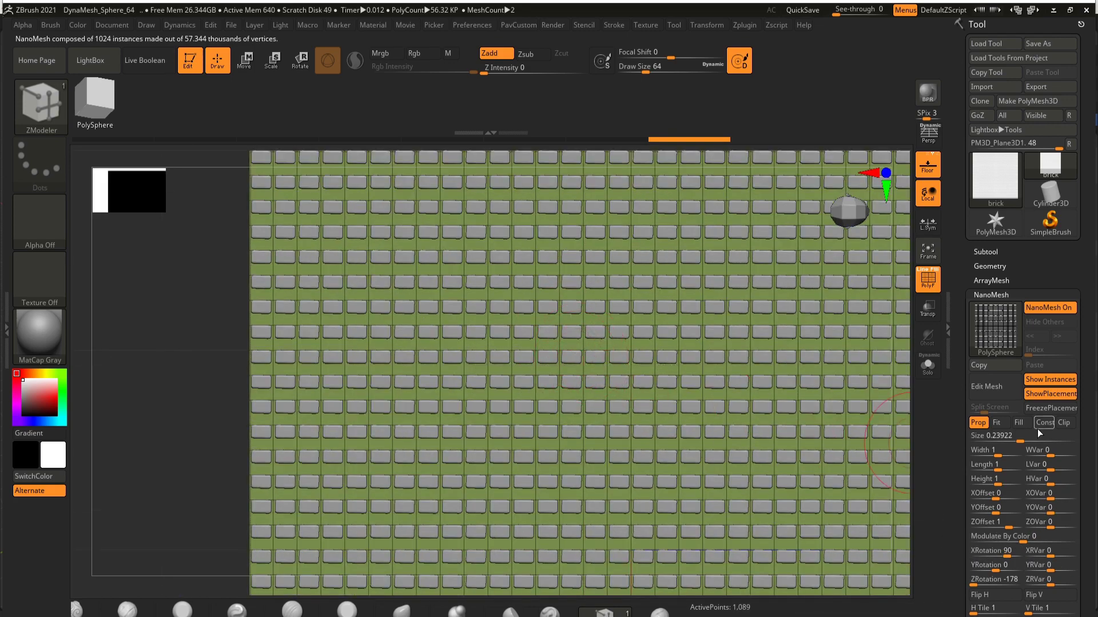
drag(998, 456, 998, 461)
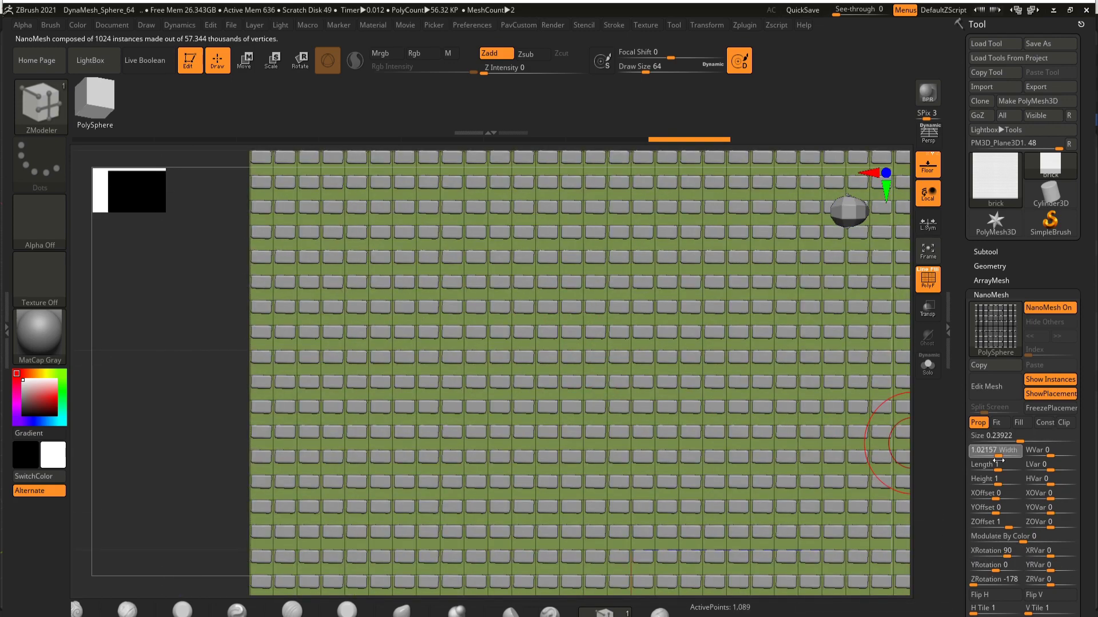
click(998, 451)
text(1)
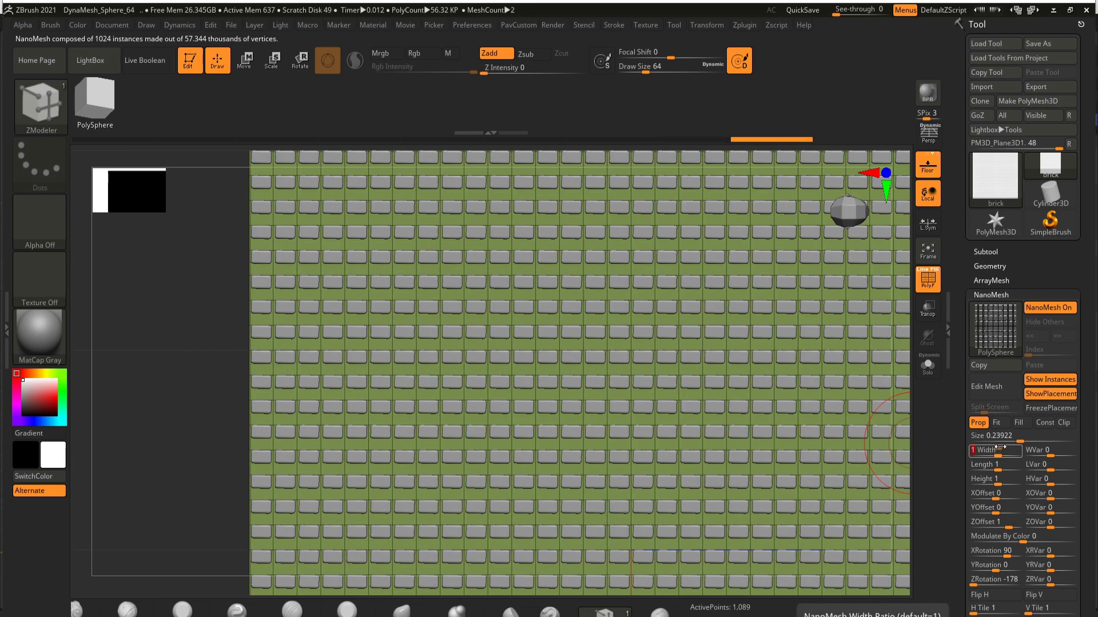
key(Return)
Step: Vary the brick sizes by setting the NanoMesh width variation to 18, length variation to 41 and height variation to 4
mouse_move(1054, 455)
mouse_down()
mouse_move(1052, 470)
mouse_move(1064, 470)
mouse_up()
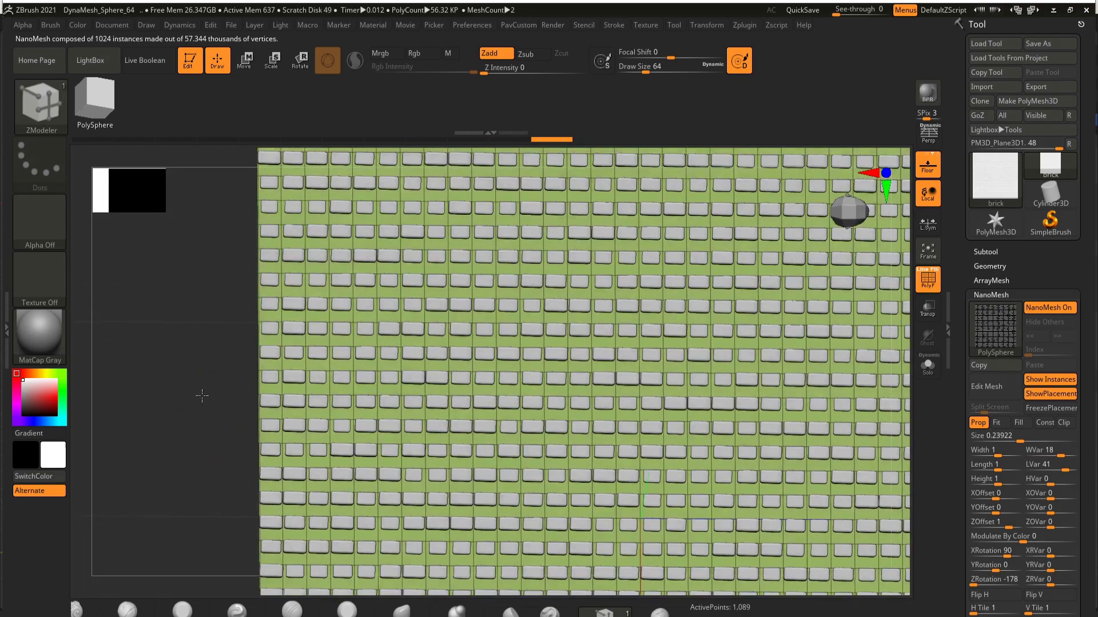
drag(202, 395, 197, 318)
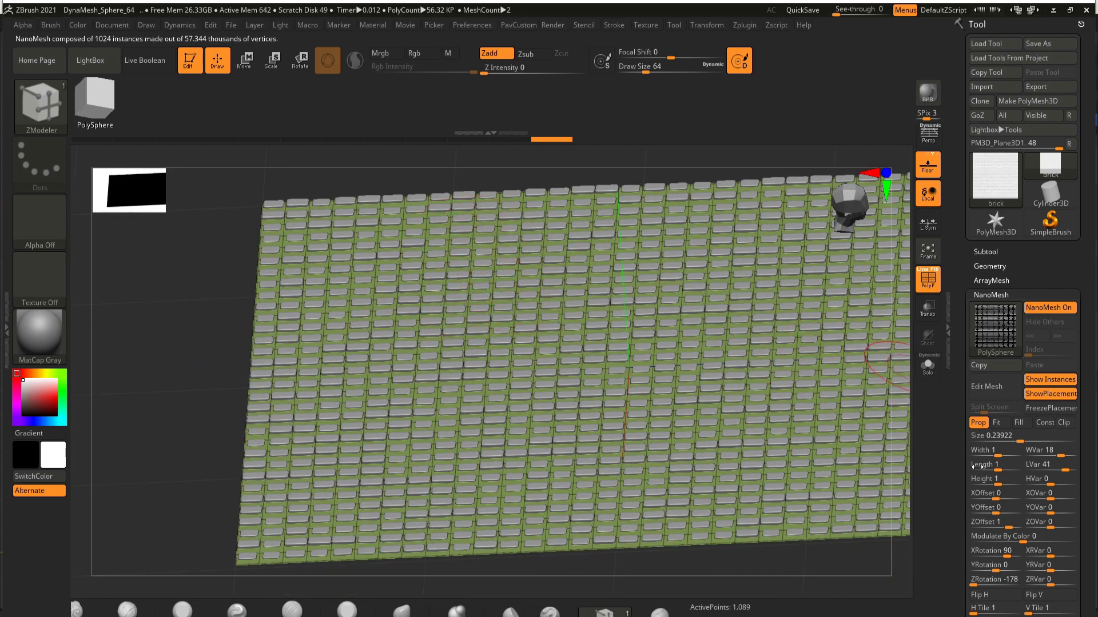
drag(1050, 484, 1056, 484)
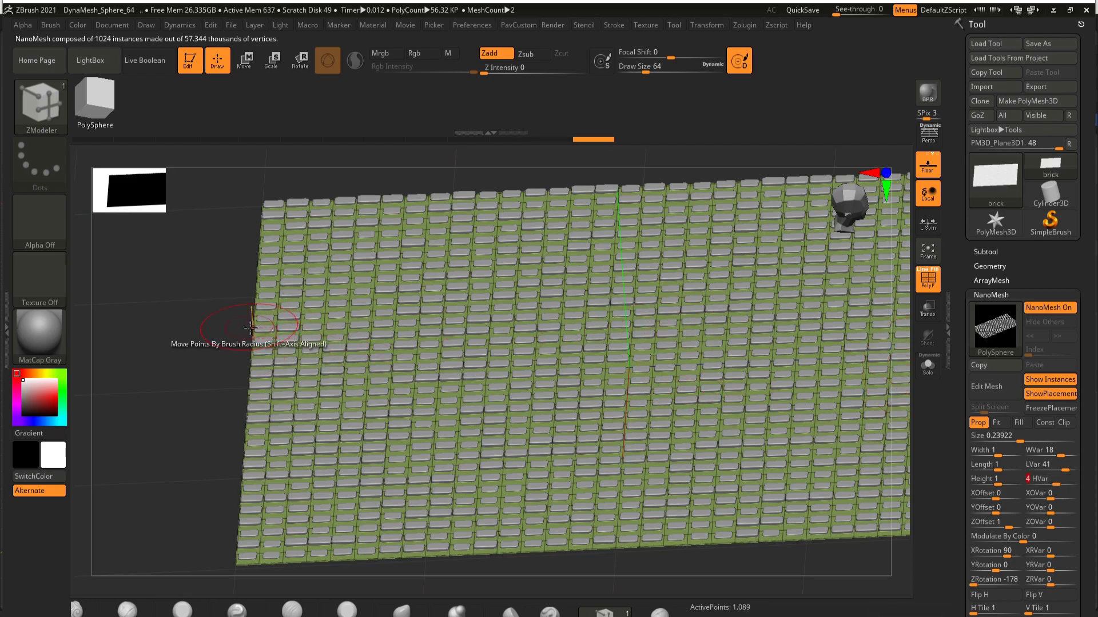
alt+drag(221, 319, 221, 384)
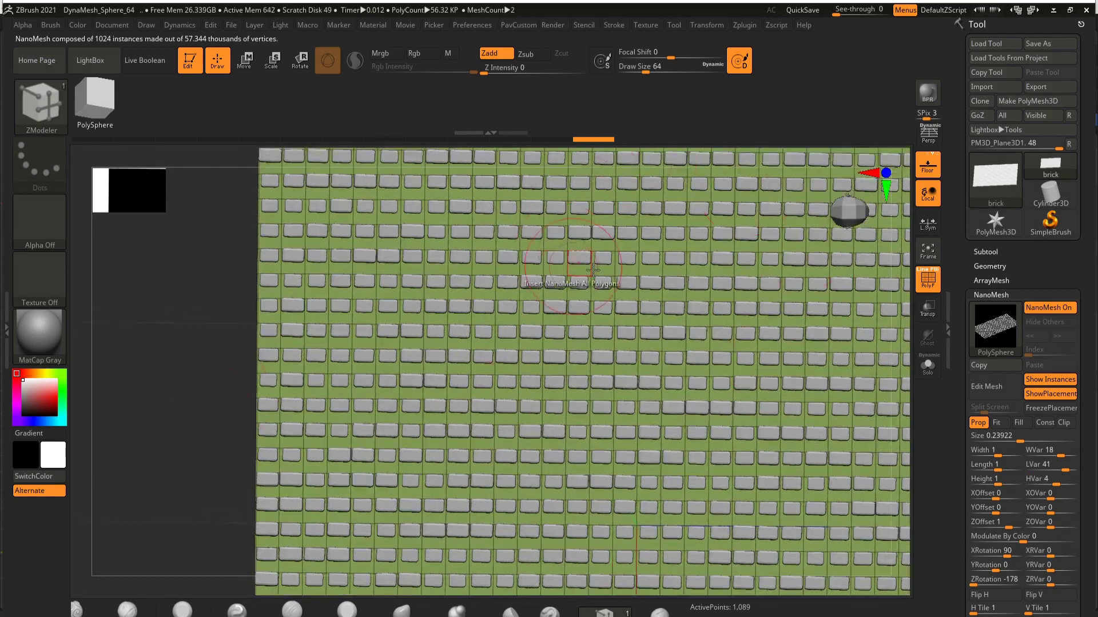
Step: Convert the NanoMesh bricks to real geometry with Convert BPR To Geo and hide the surrounding interface
click(997, 267)
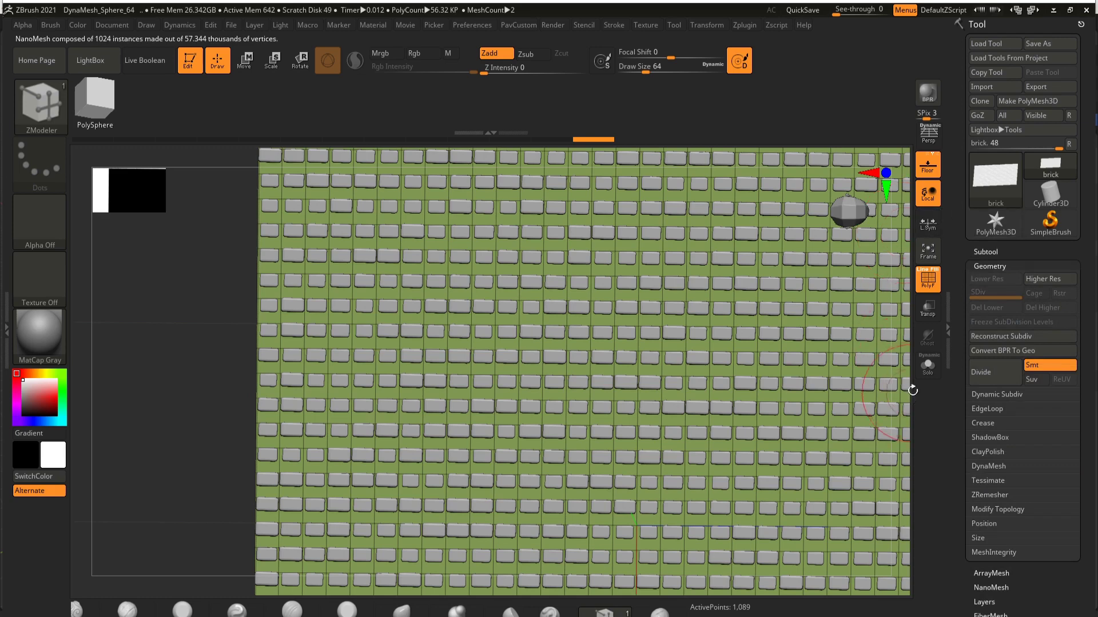
click(1017, 351)
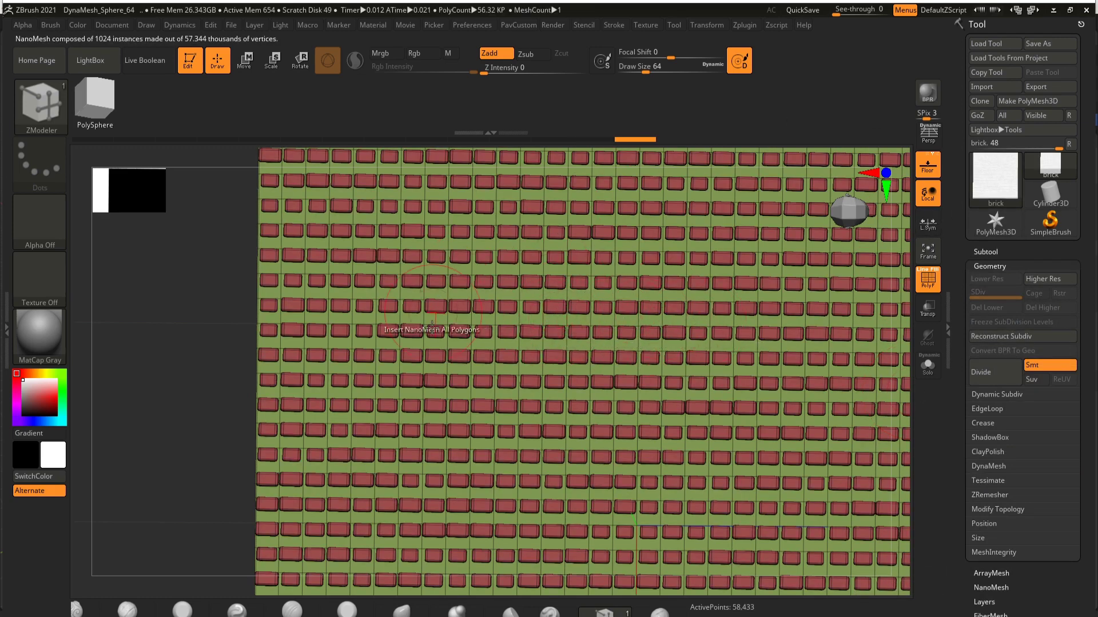
key(Tab)
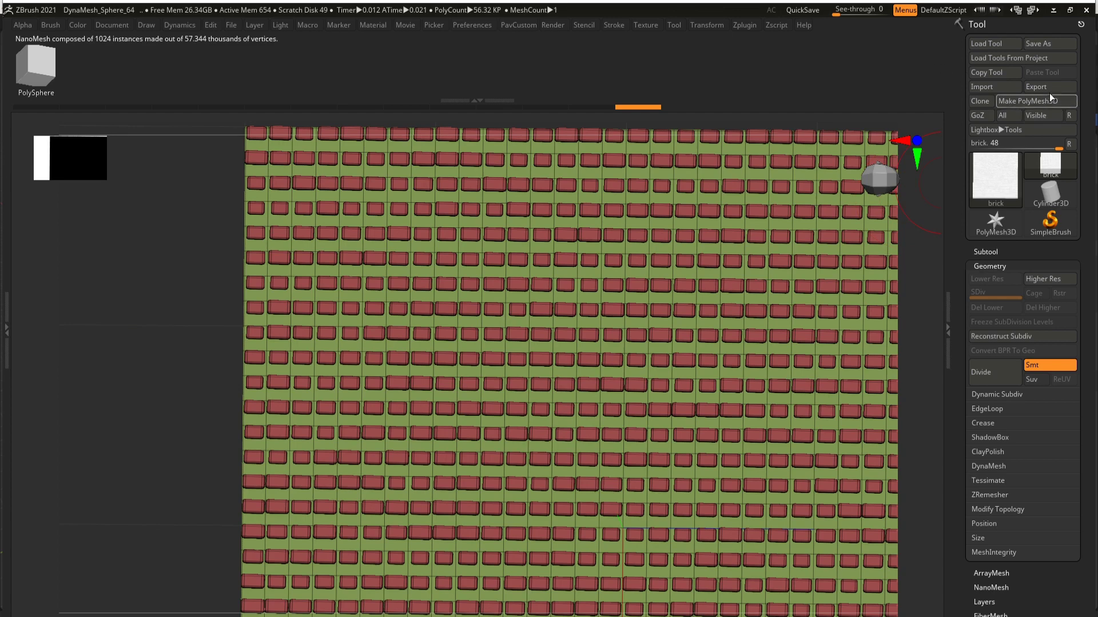
Step: Switch to Blender and examine the layout of the stone wall panel from above
mouse_move(685, 109)
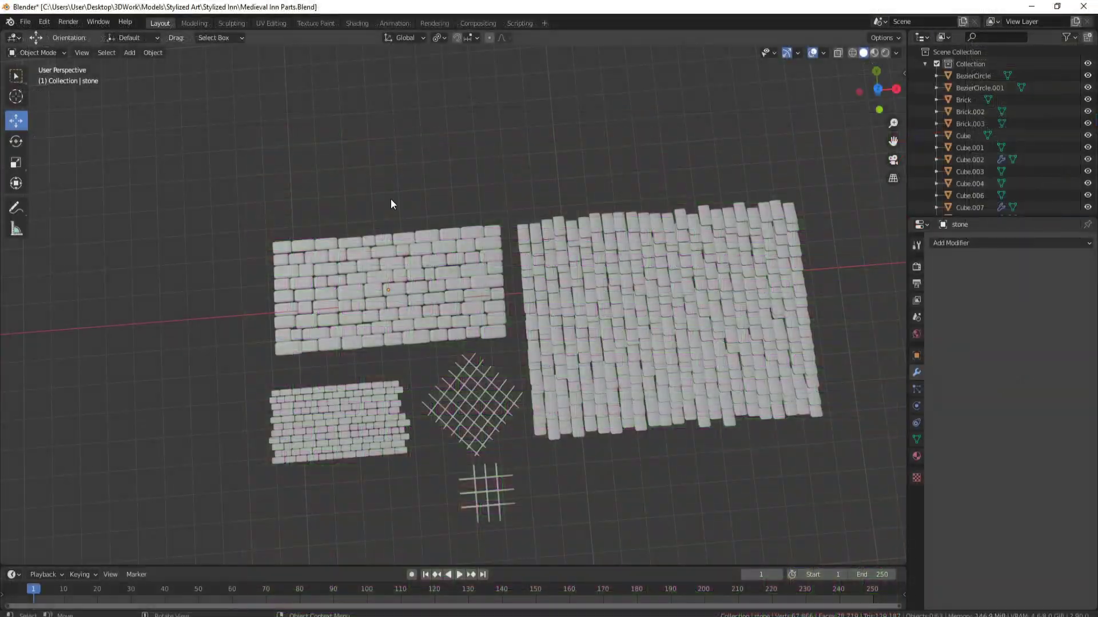
scroll(390, 198, up, 4)
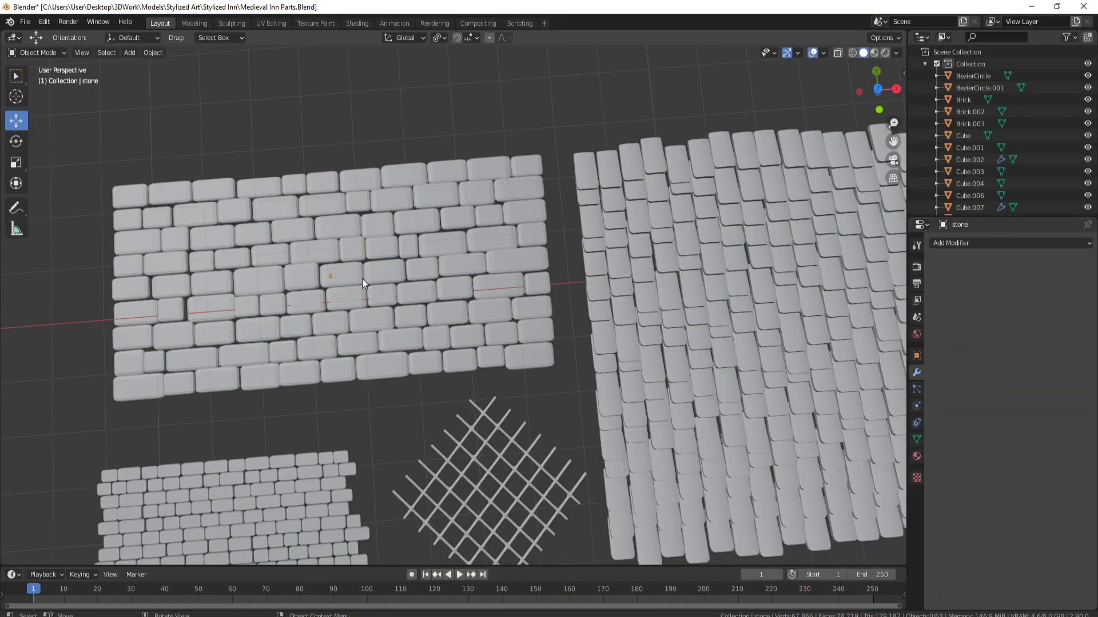
shift+middle_drag(362, 279, 464, 324)
shift+middle_drag(353, 316, 342, 299)
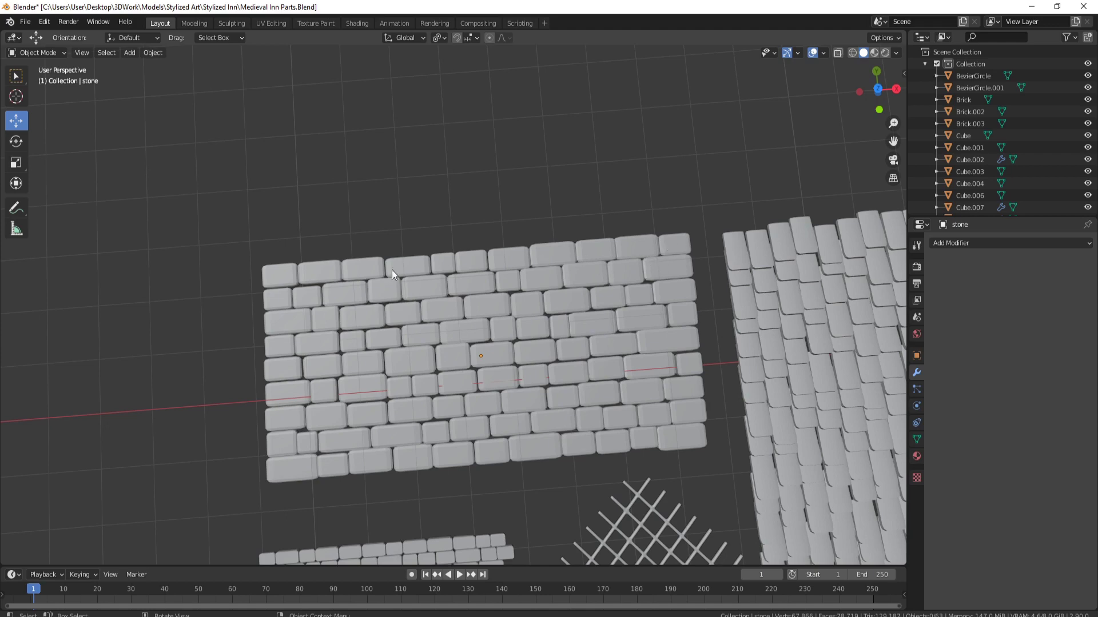
middle_drag(502, 219, 583, 266)
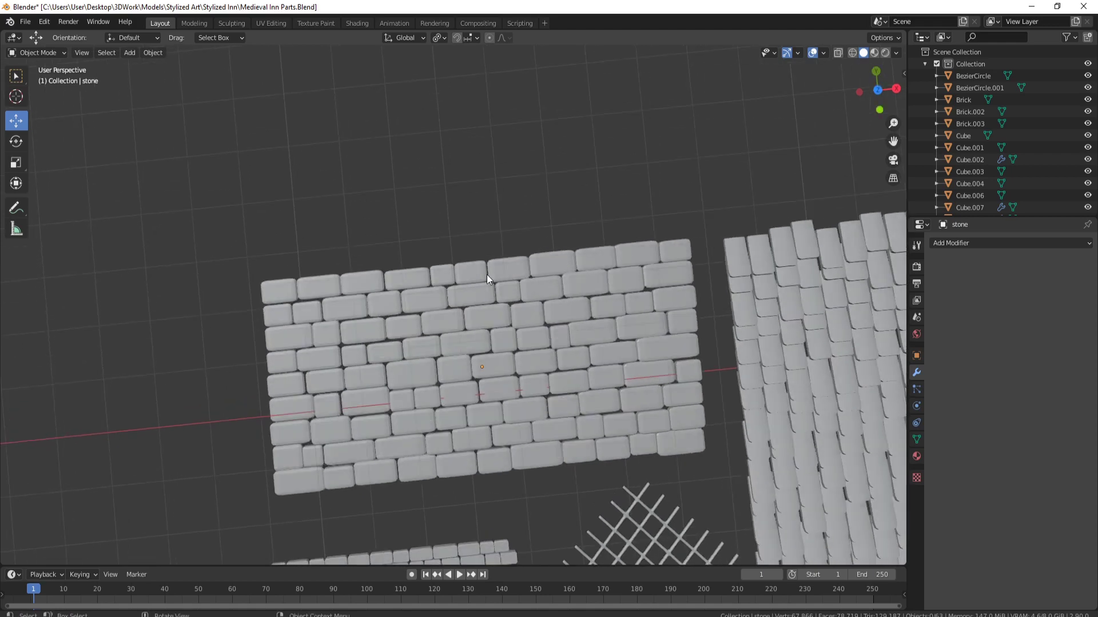
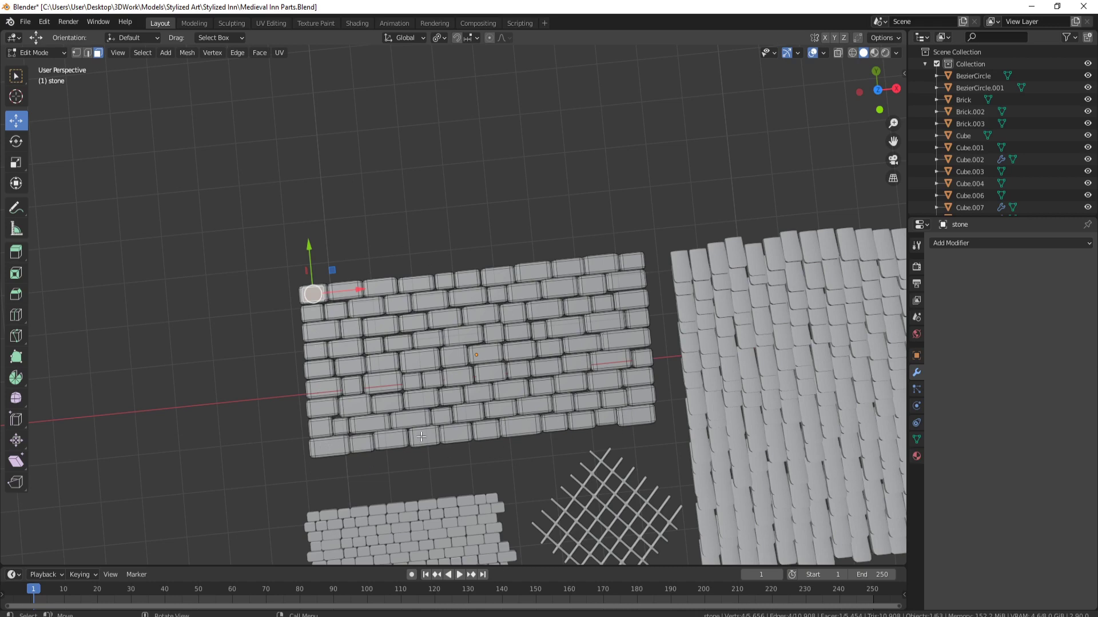
Step: Leave mesh editing on the stone wall panel and view it alongside the inn and the neighbouring panels
key(Tab)
scroll(457, 366, down, 5)
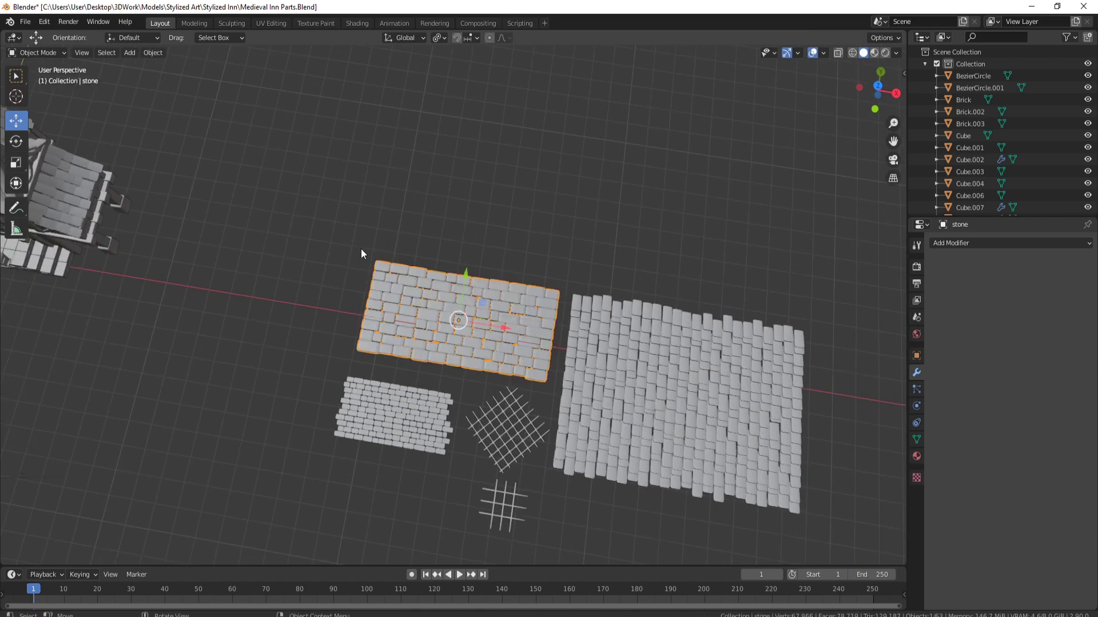
middle_drag(424, 337, 344, 277)
middle_drag(160, 263, 166, 269)
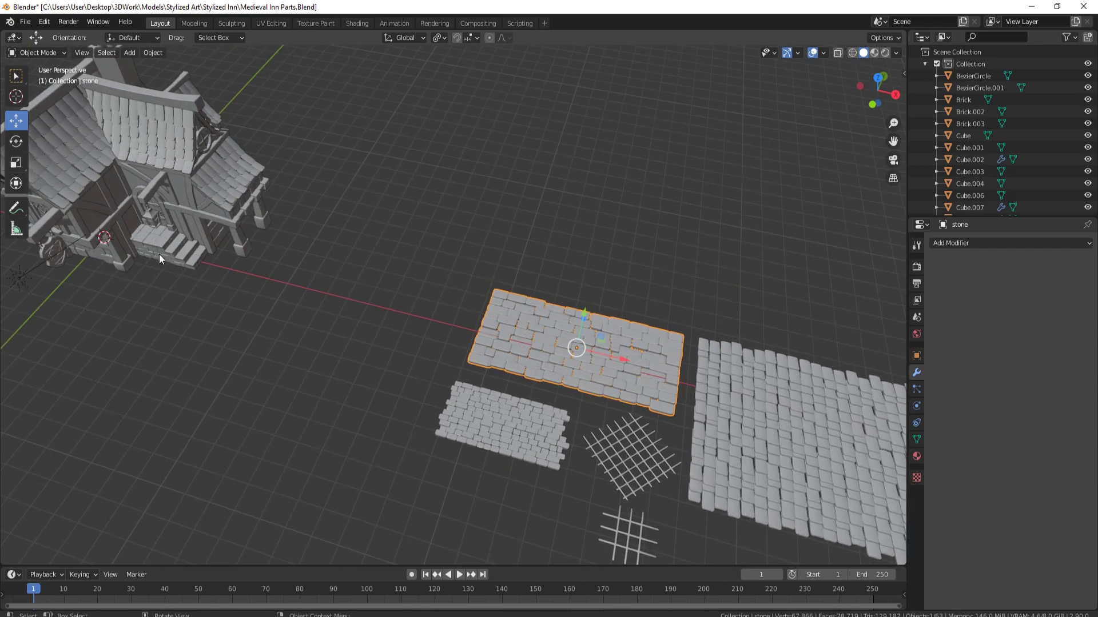
middle_drag(361, 237, 381, 238)
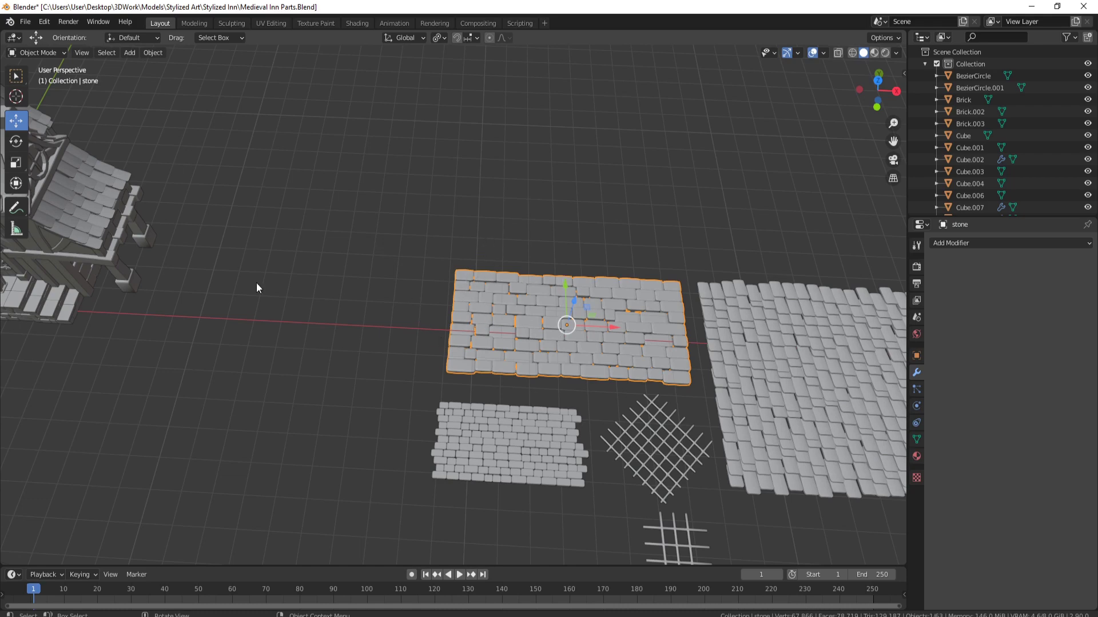
middle_drag(256, 287, 129, 251)
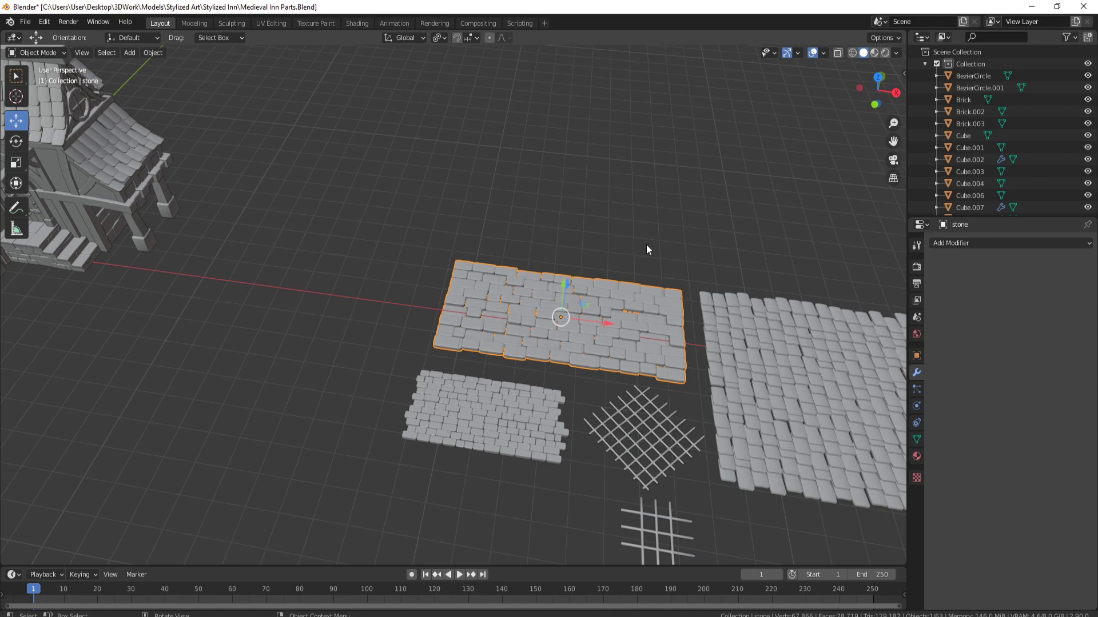
shift+middle_drag(650, 244, 407, 279)
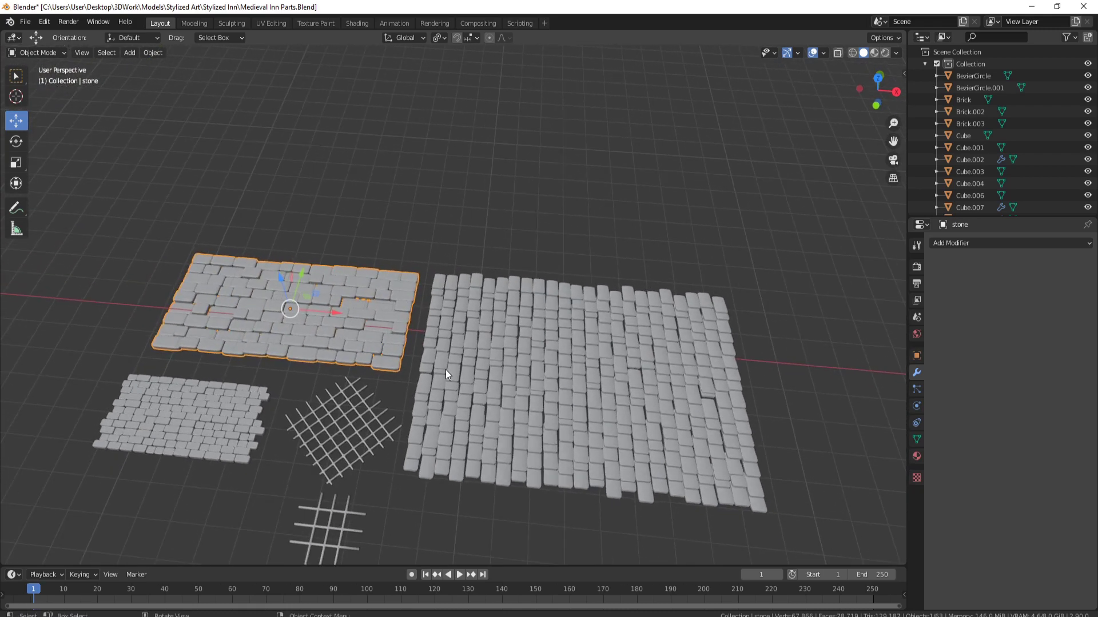
Step: Examine the overlapping rows of the roof tile panel from above and from low side angles
scroll(457, 366, up, 2)
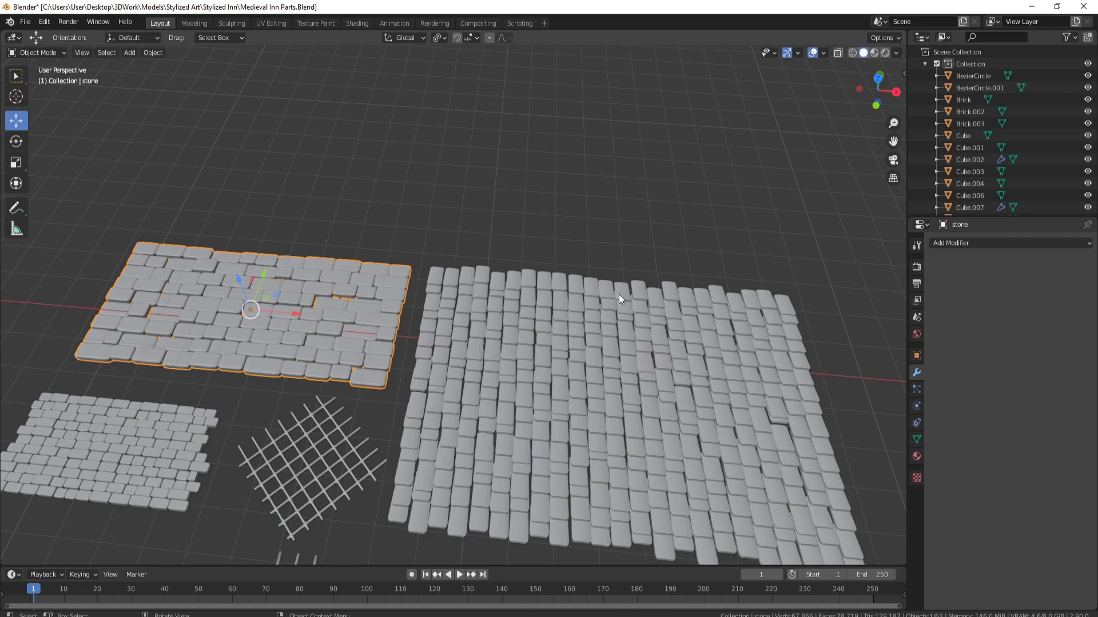
middle_drag(619, 294, 527, 322)
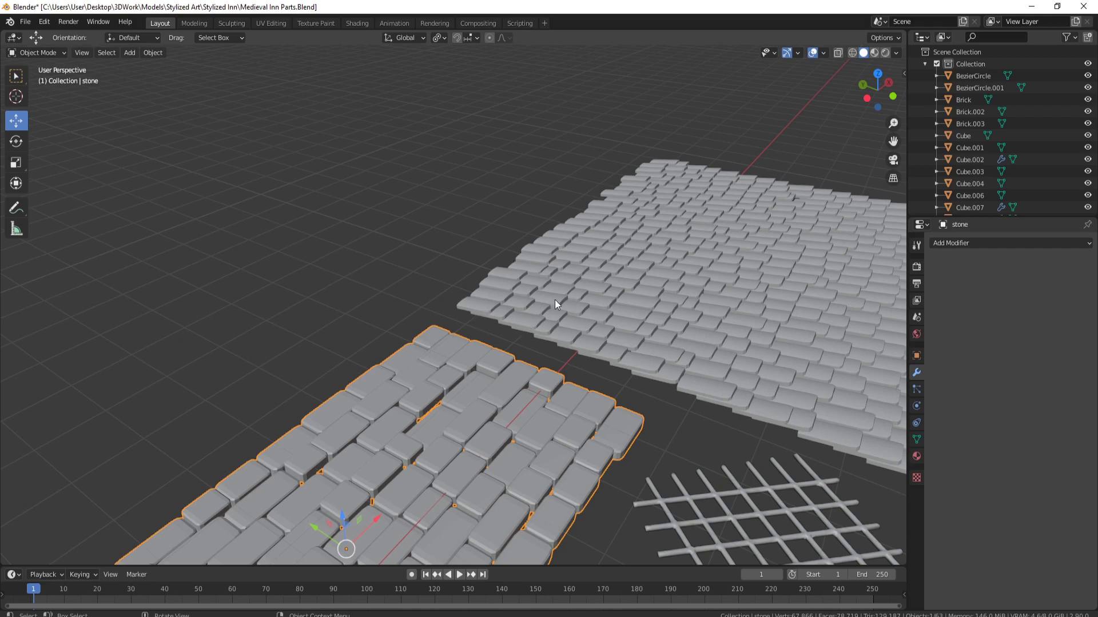
middle_drag(555, 300, 317, 294)
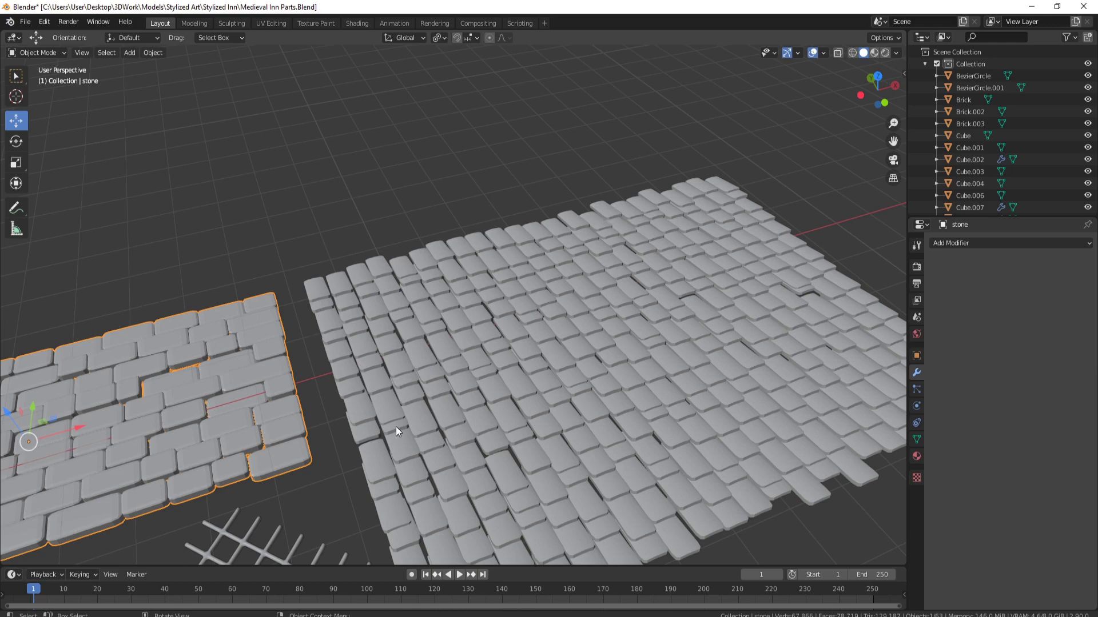
middle_drag(396, 426, 471, 314)
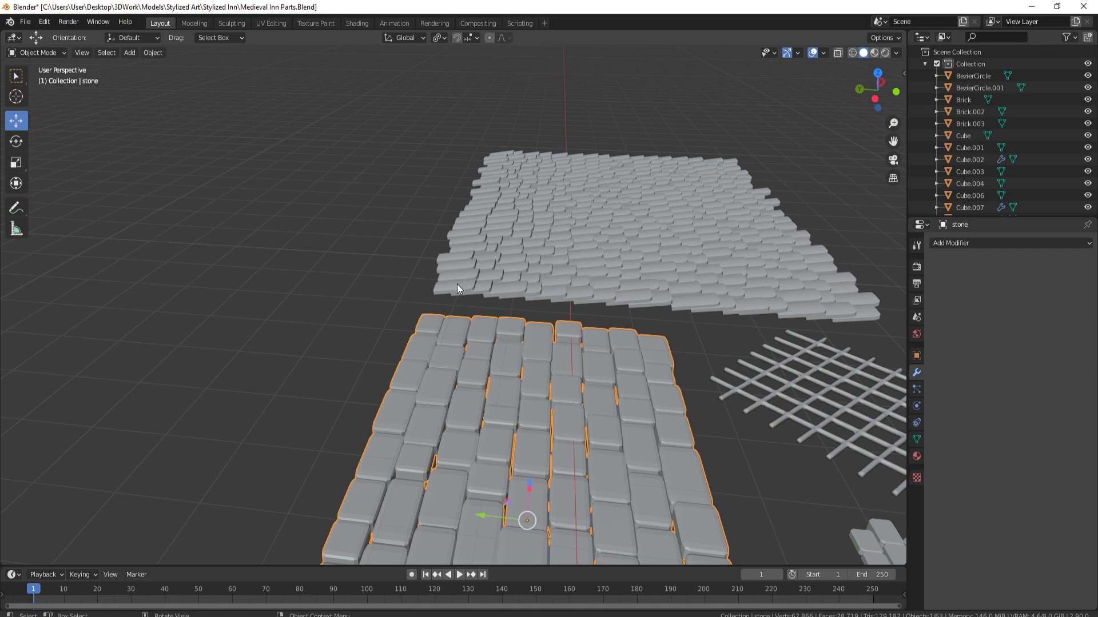
middle_drag(457, 284, 348, 307)
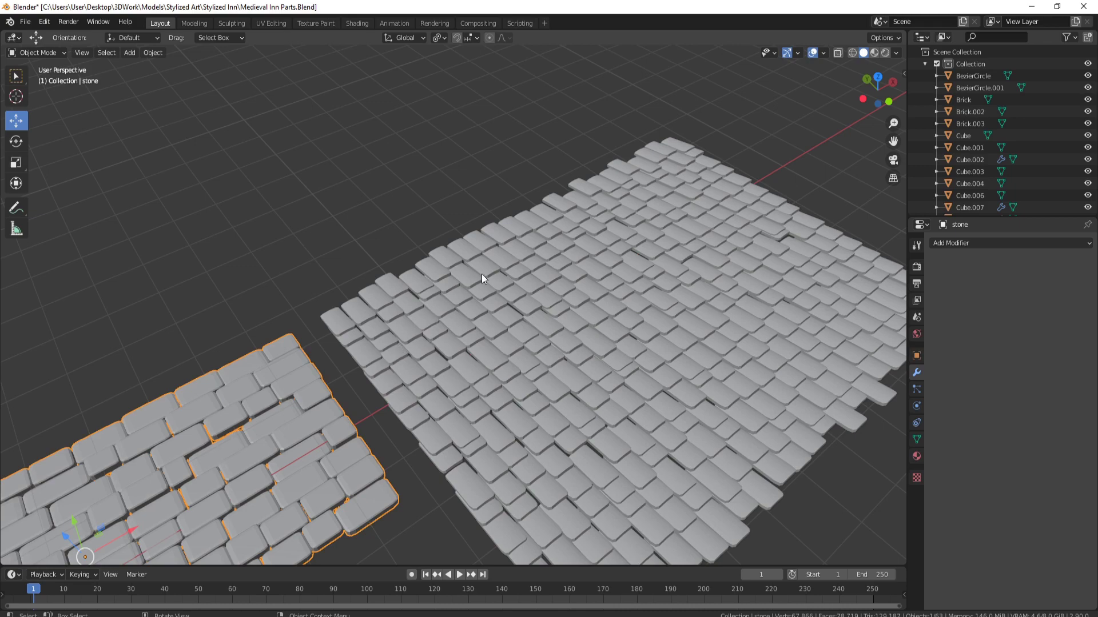
middle_drag(673, 273, 572, 245)
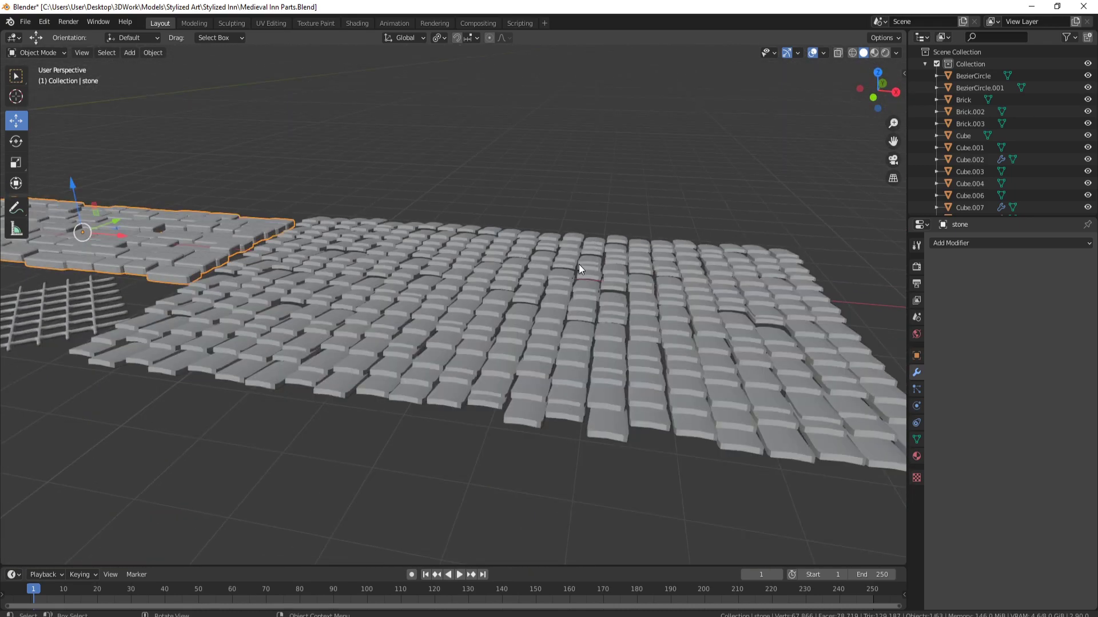
scroll(617, 274, up, 5)
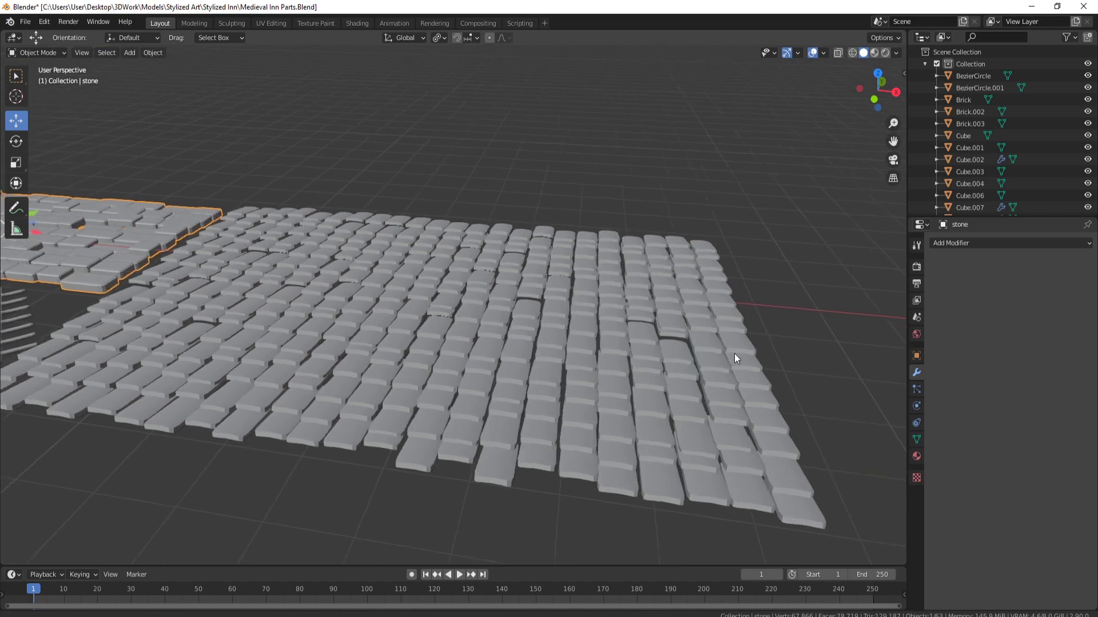
scroll(703, 343, down, 1)
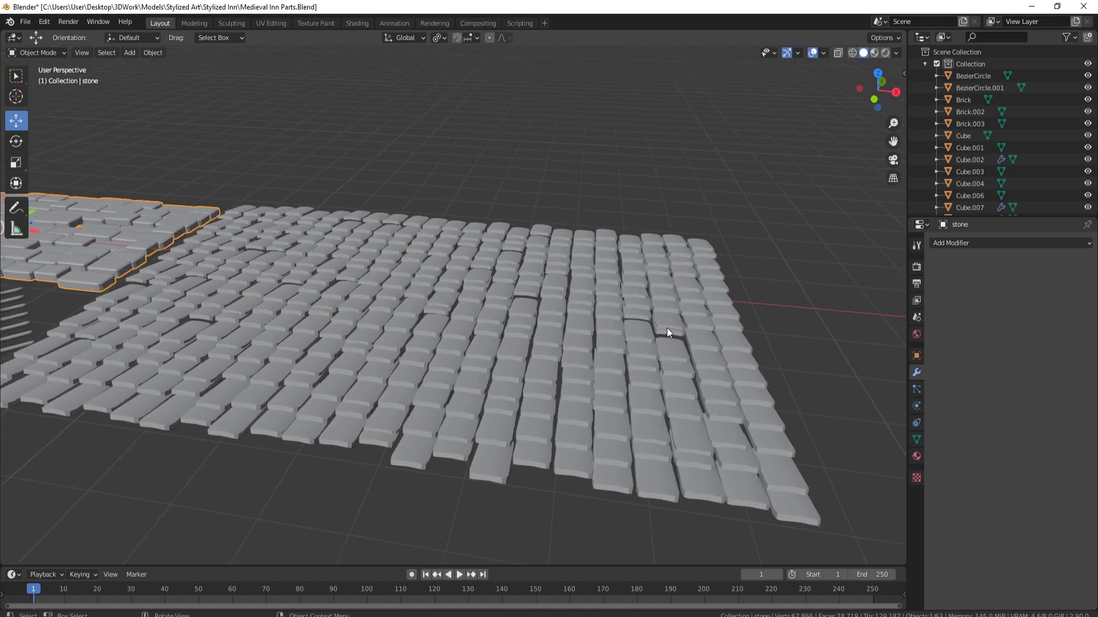
scroll(667, 328, up, 1)
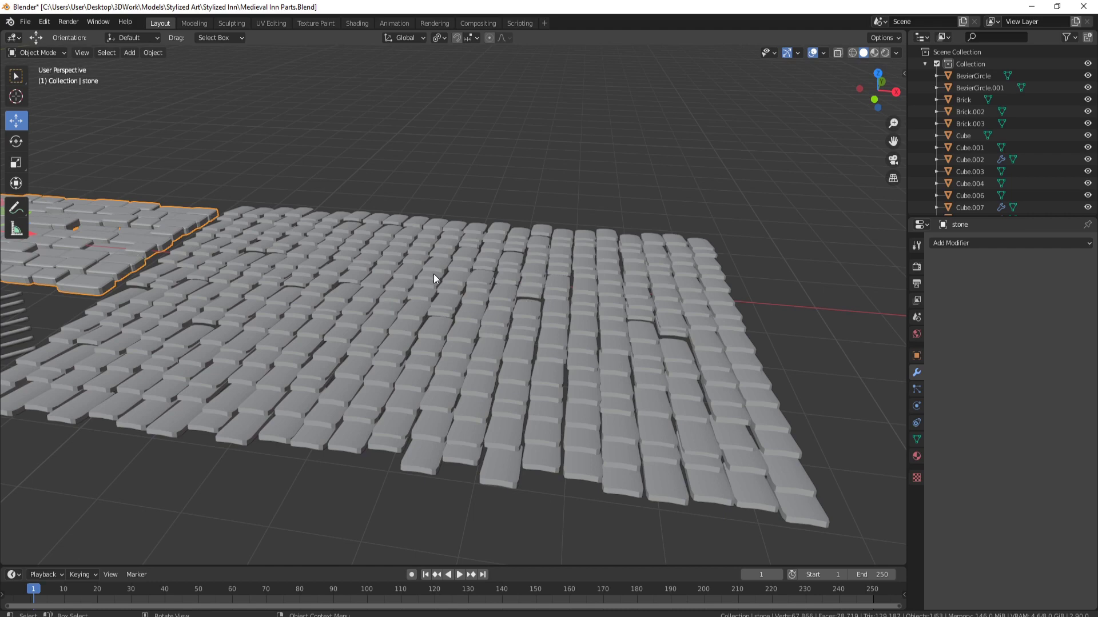
middle_drag(677, 311, 718, 332)
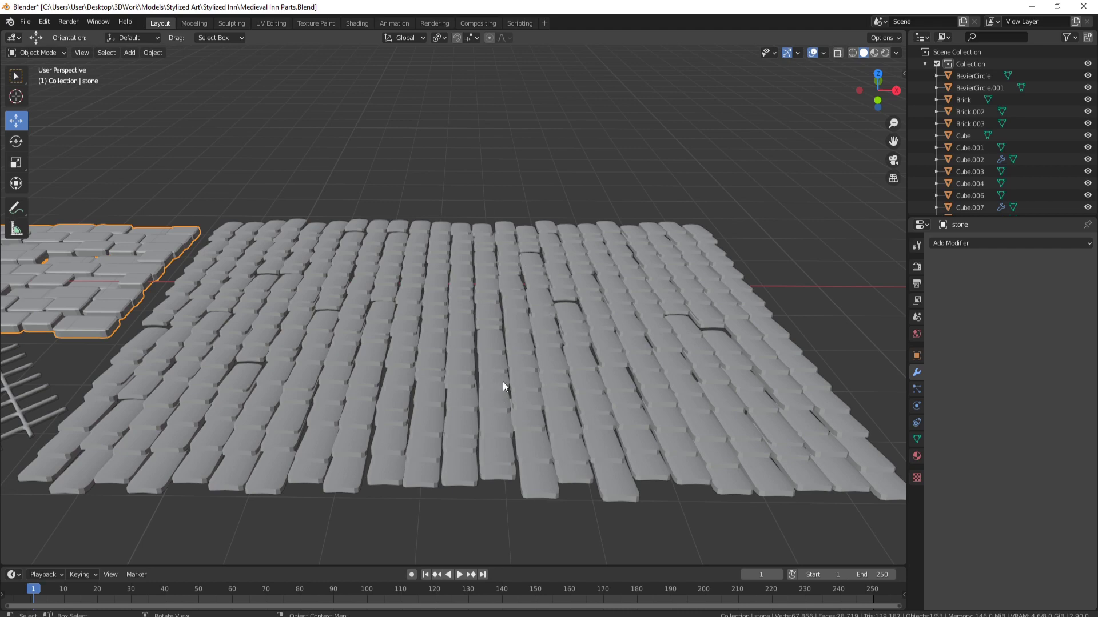
Step: Inspect the underside of the roof tile panel, then return to a view from above
middle_drag(502, 382, 519, 182)
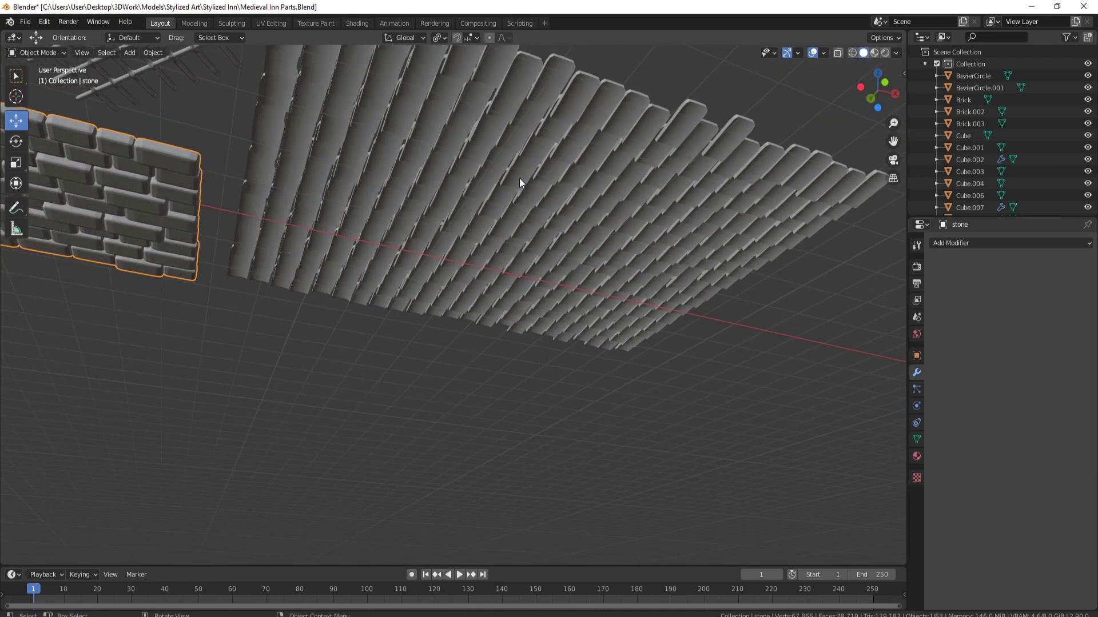
scroll(670, 167, up, 2)
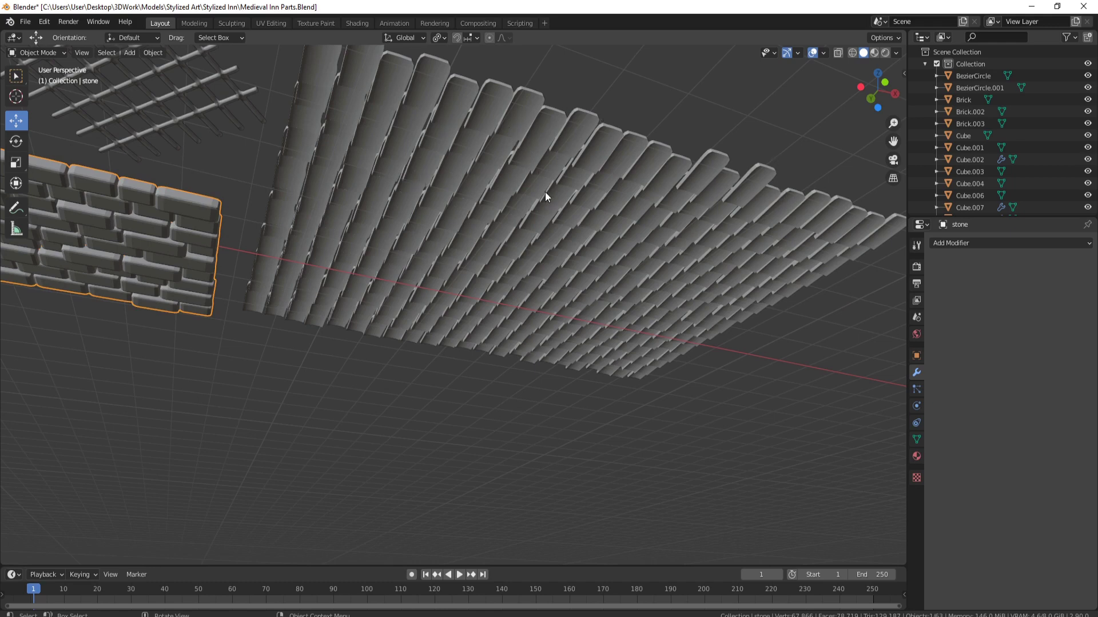
middle_drag(545, 193, 573, 80)
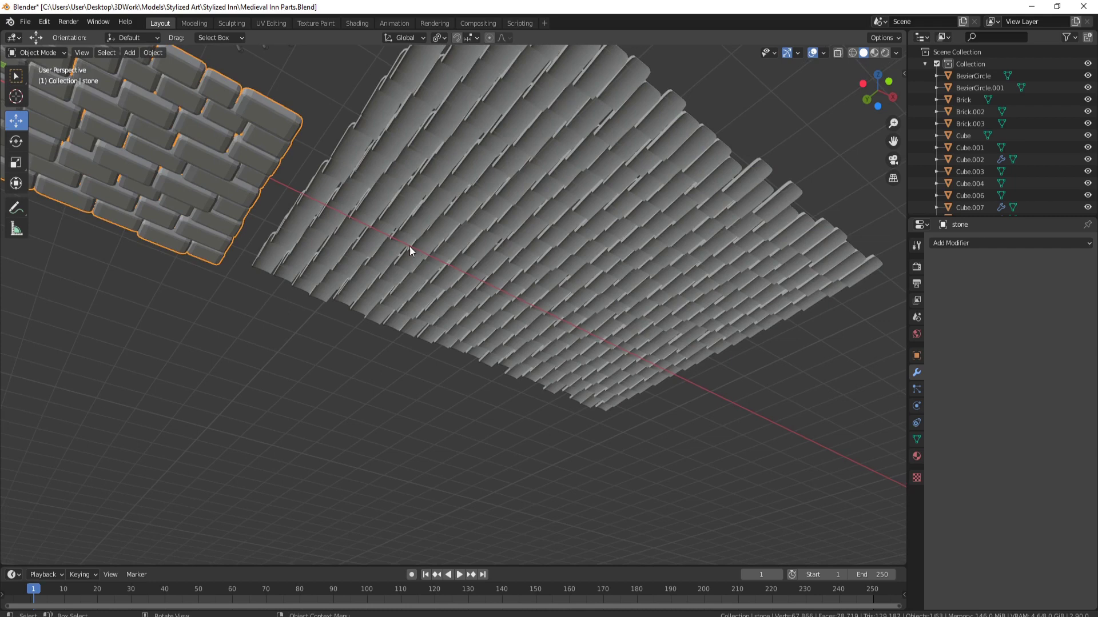
middle_drag(618, 274, 613, 125)
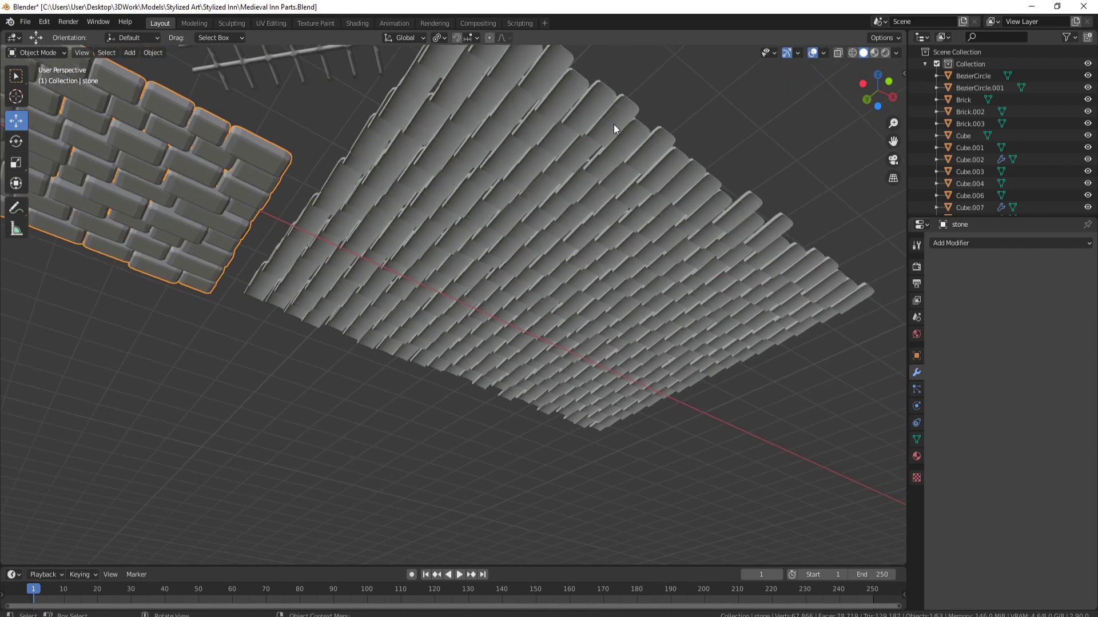
middle_drag(524, 87, 547, 372)
scroll(546, 371, up, 2)
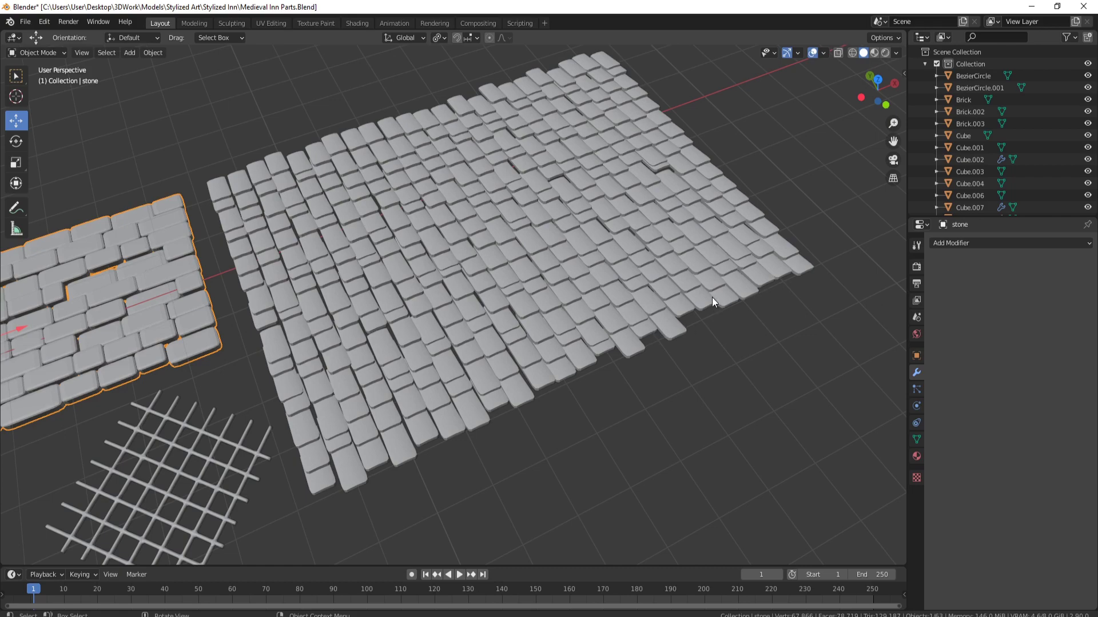
Step: Select the larger diagonal lattice panel and inspect its crossing bars up close
shift+middle_drag(326, 406, 464, 324)
scroll(489, 335, up, 4)
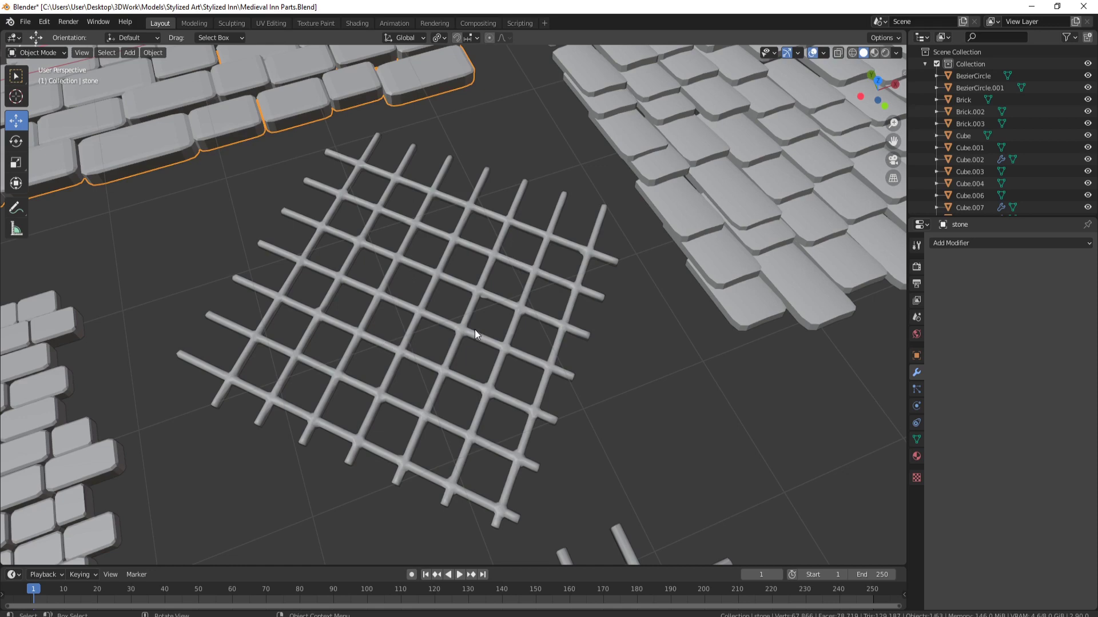
click(475, 329)
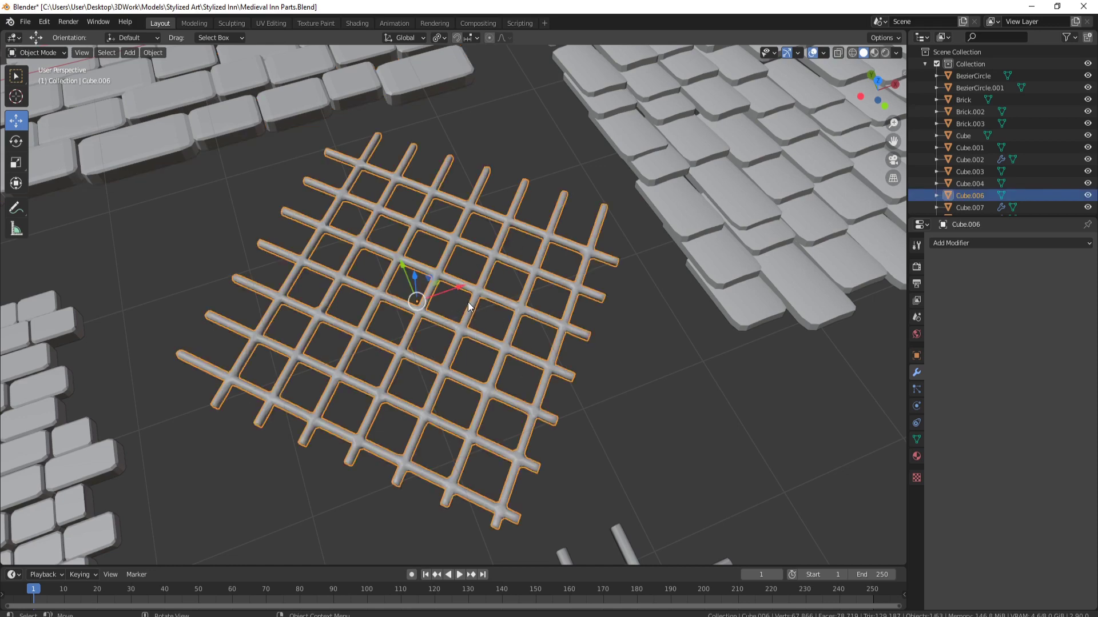
scroll(482, 294, up, 6)
scroll(577, 240, down, 5)
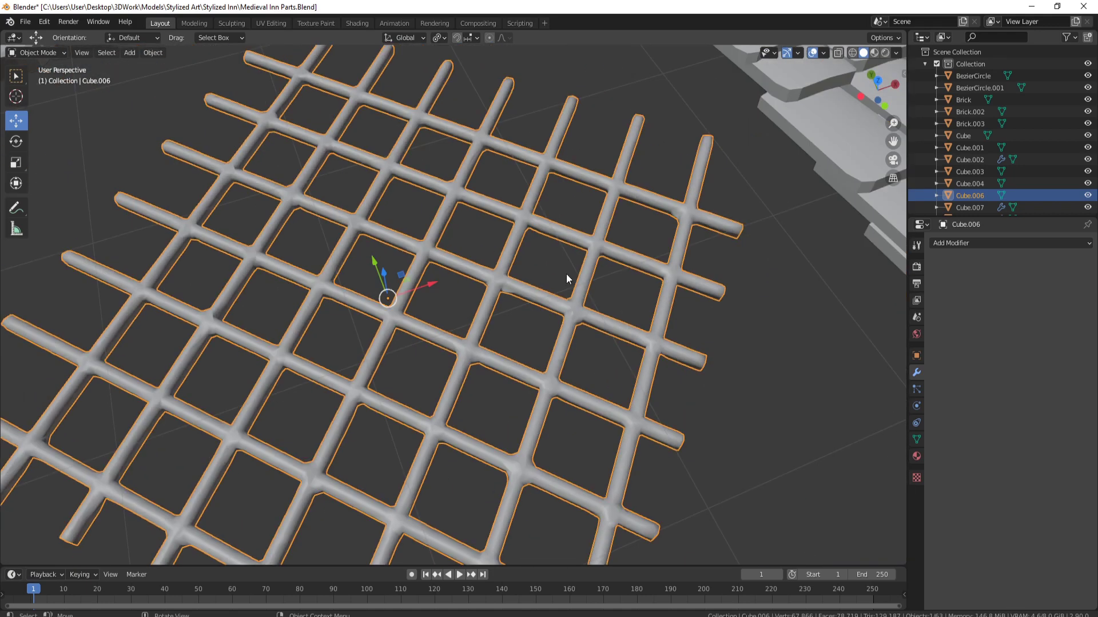
Step: Review the lattice's Voxel Remesh settings and merged joints, then look through the modifiers available for it
click(917, 439)
scroll(1005, 436, down, 2)
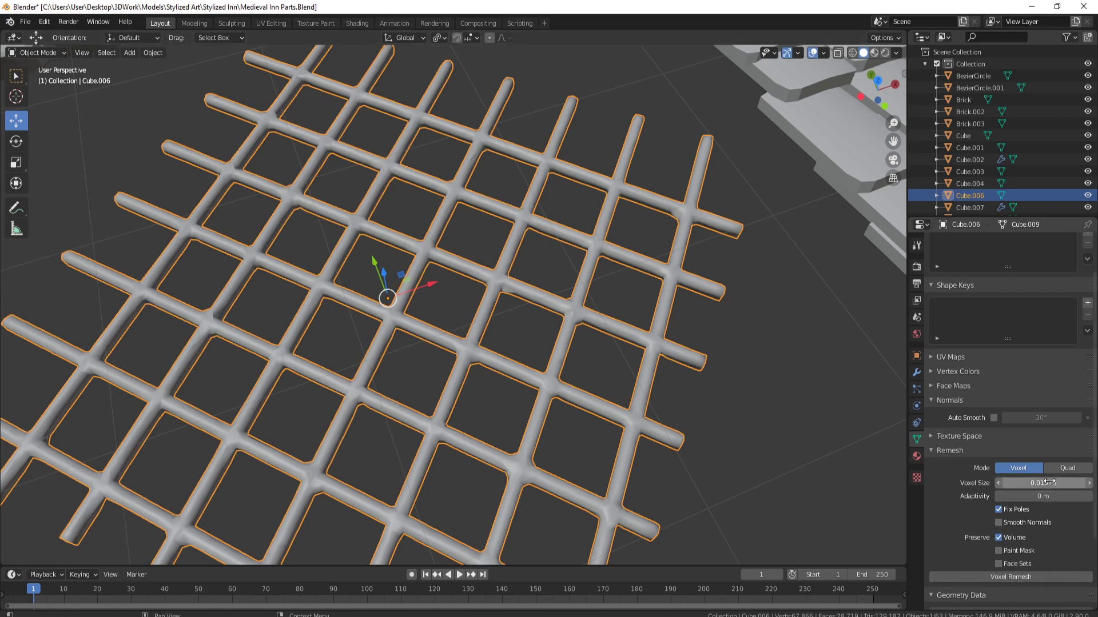
scroll(501, 377, down, 3)
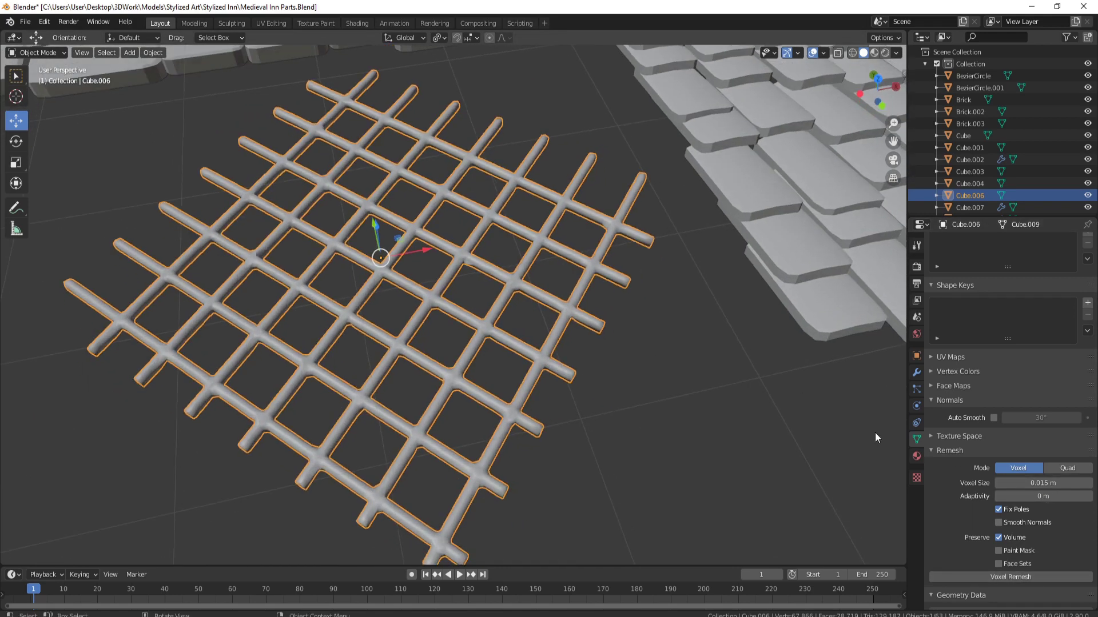
scroll(530, 327, up, 3)
scroll(530, 327, up, 2)
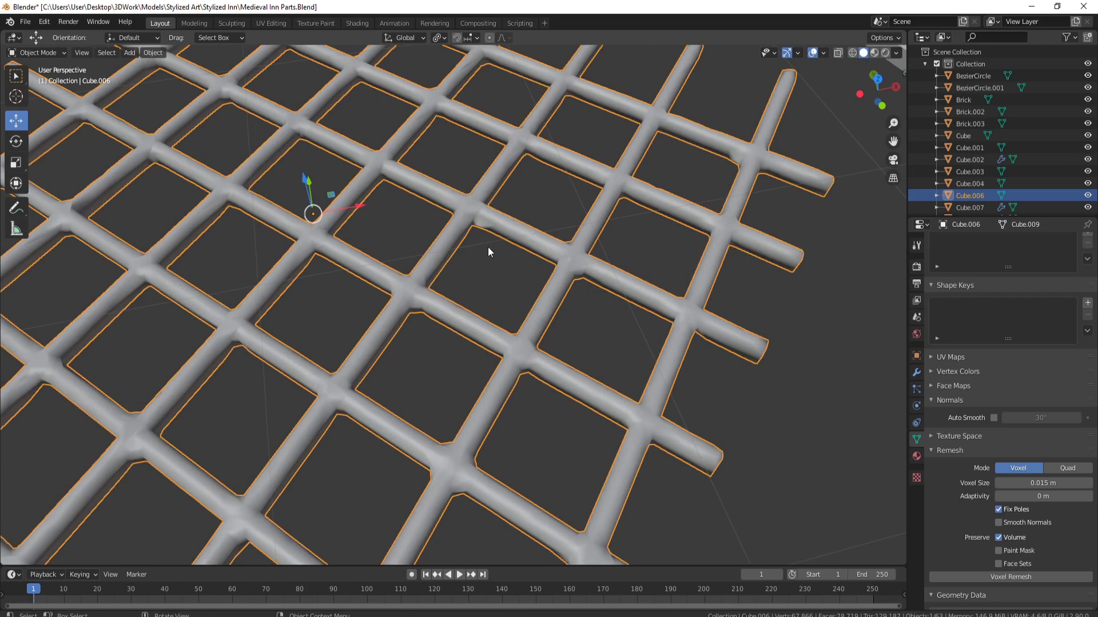
scroll(488, 249, down, 3)
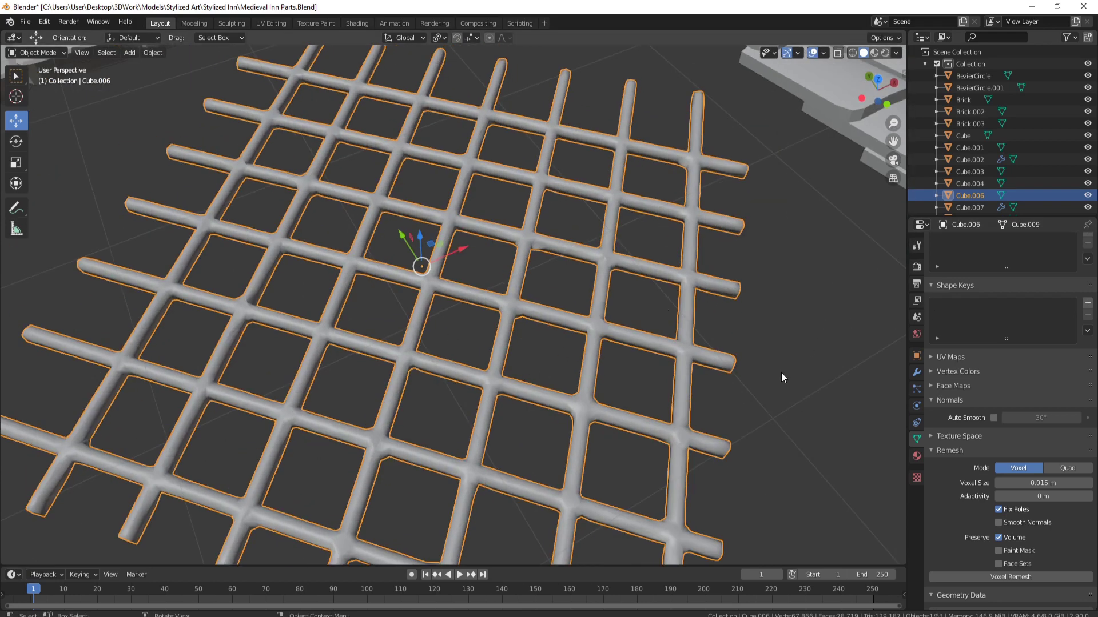
click(917, 372)
click(980, 244)
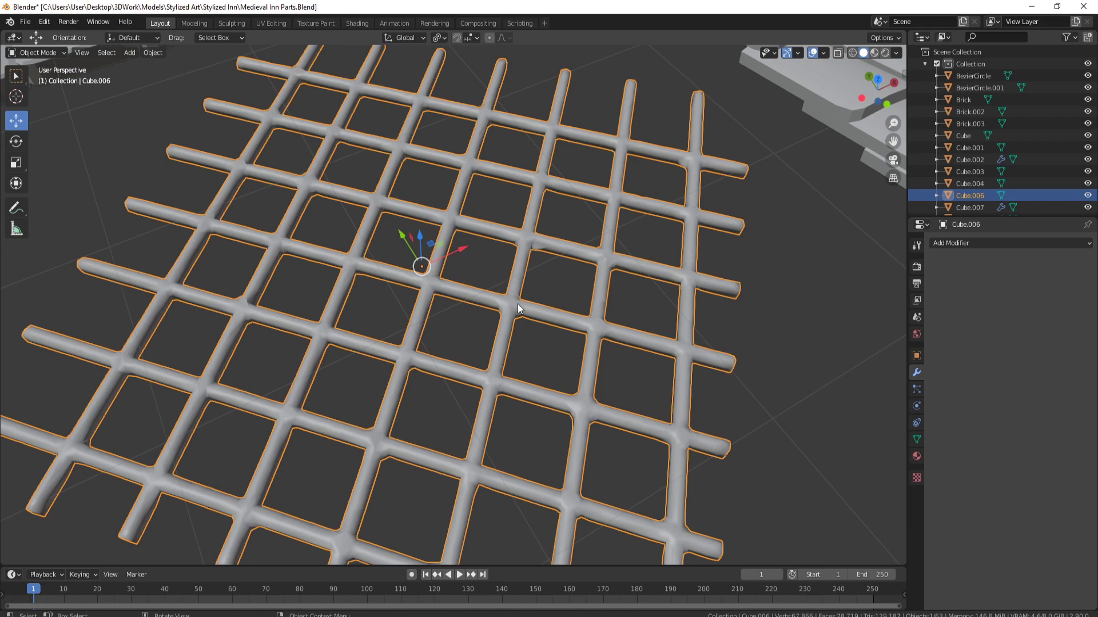
Step: Enter Edit Mode on the lattice and examine its mesh topology from above and from the front
key(Tab)
middle_drag(571, 303, 516, 292)
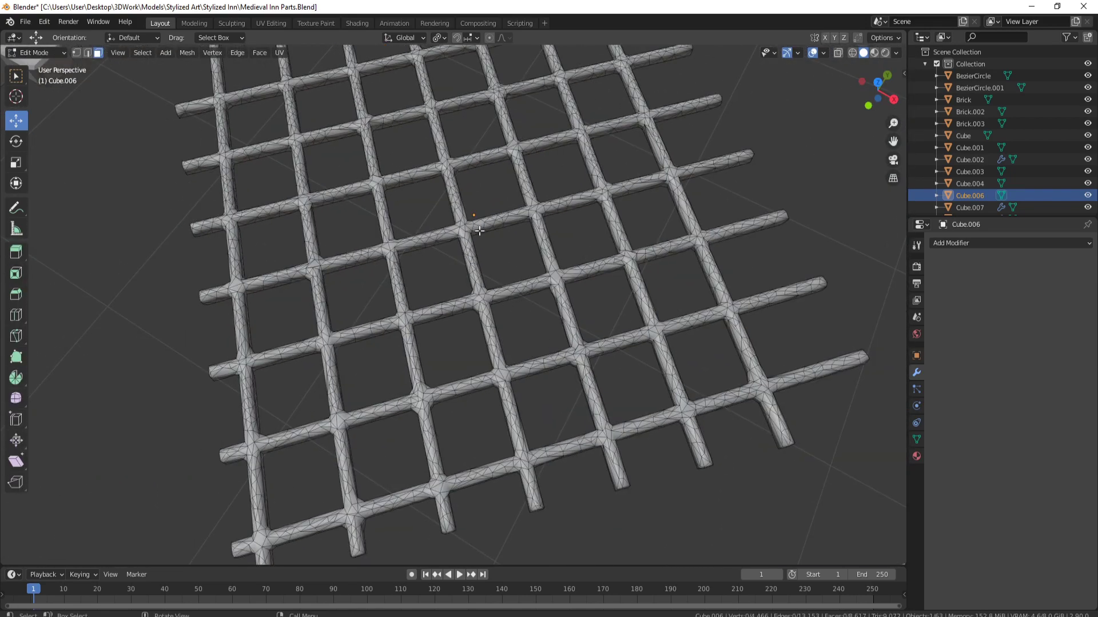
middle_drag(478, 228, 580, 220)
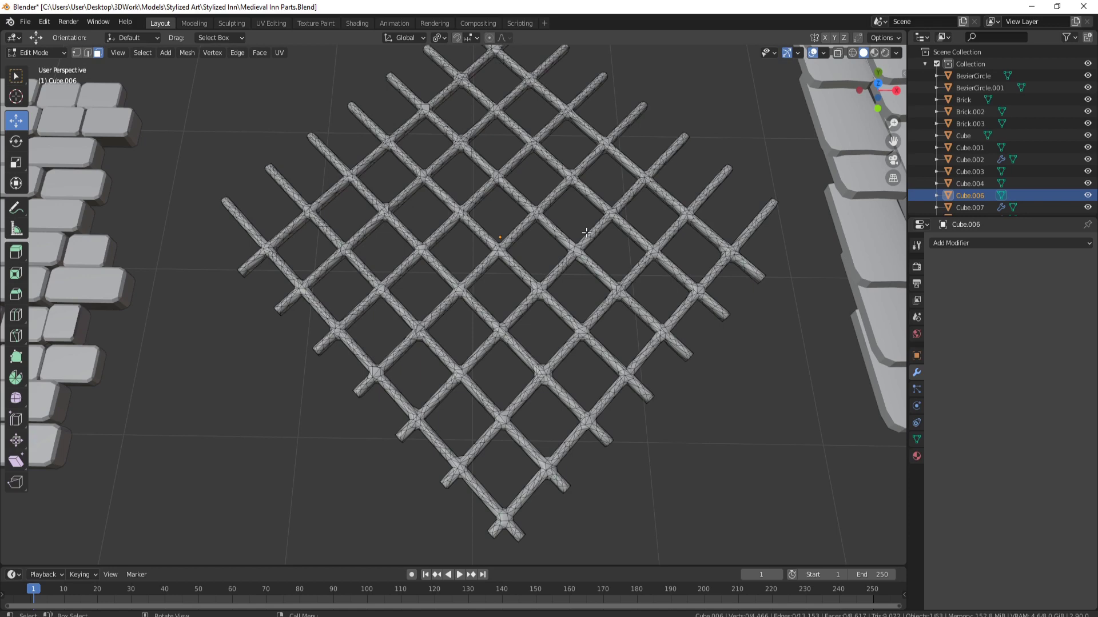
middle_drag(574, 289, 563, 341)
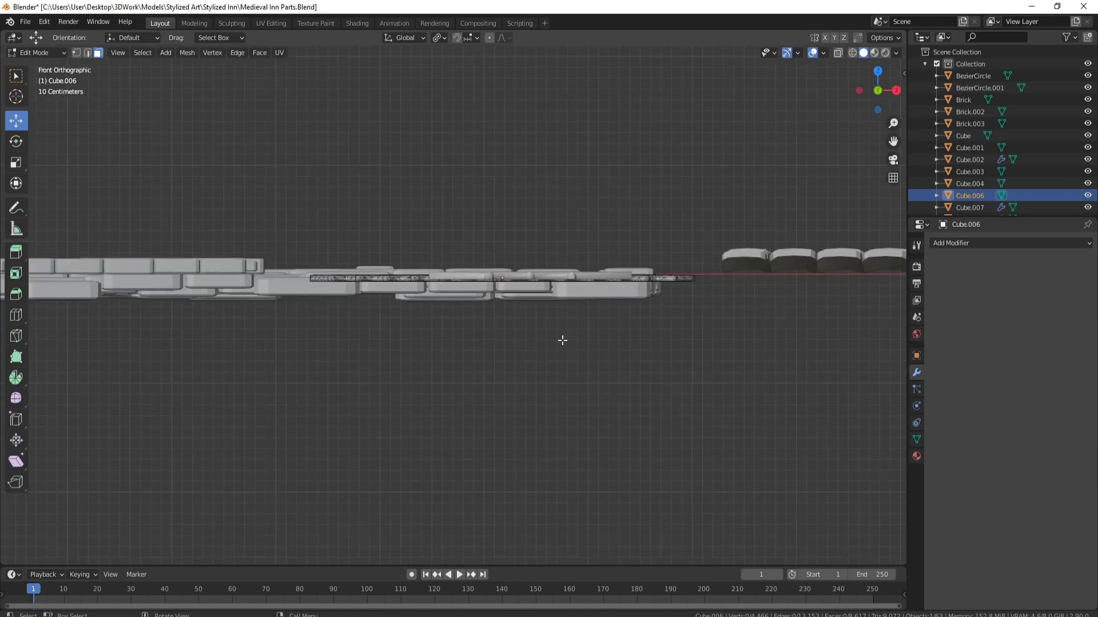
click(192, 53)
middle_drag(696, 246, 612, 342)
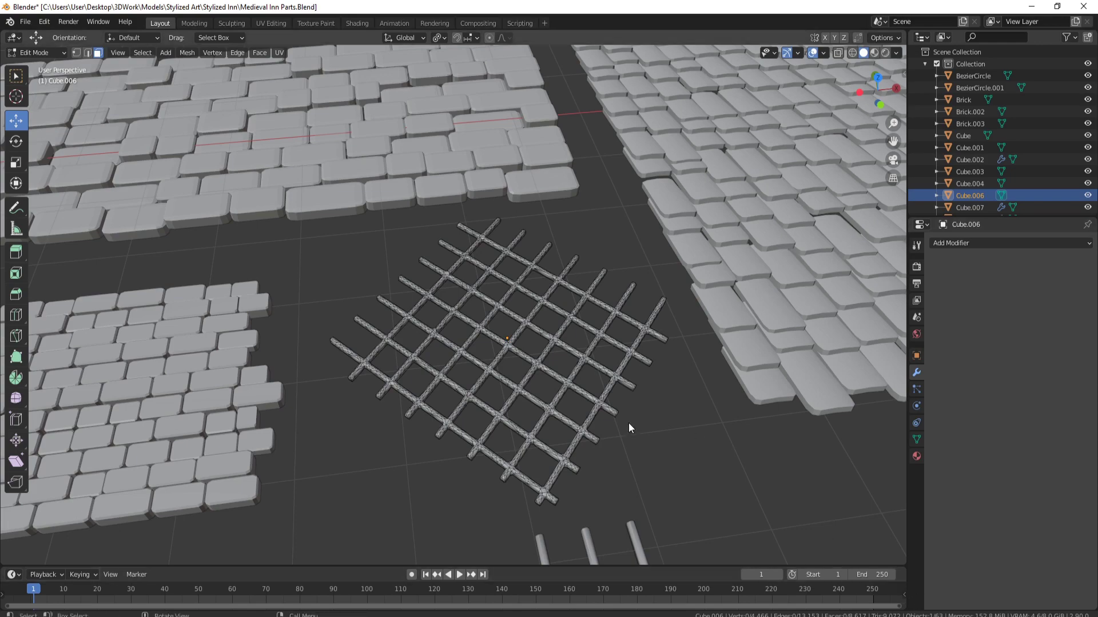
Step: Look over the panels together, then switch to ZBrush and examine the tiled roof and chimney of the high-poly inn
scroll(509, 329, down, 5)
ctrl+scroll(115, 255, up, 3)
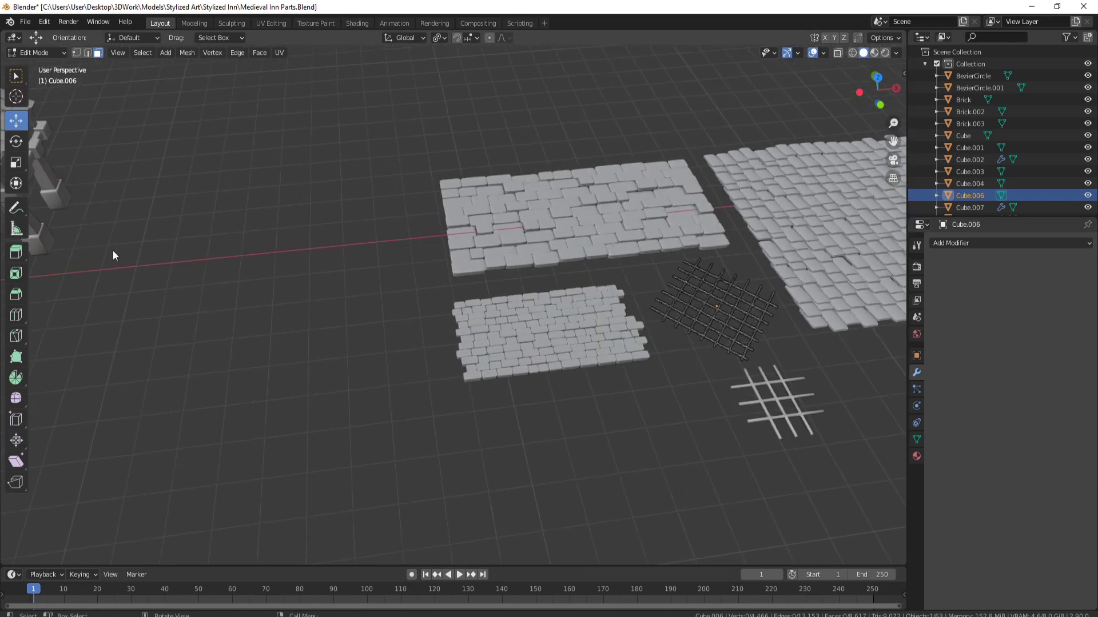
scroll(585, 300, up, 6)
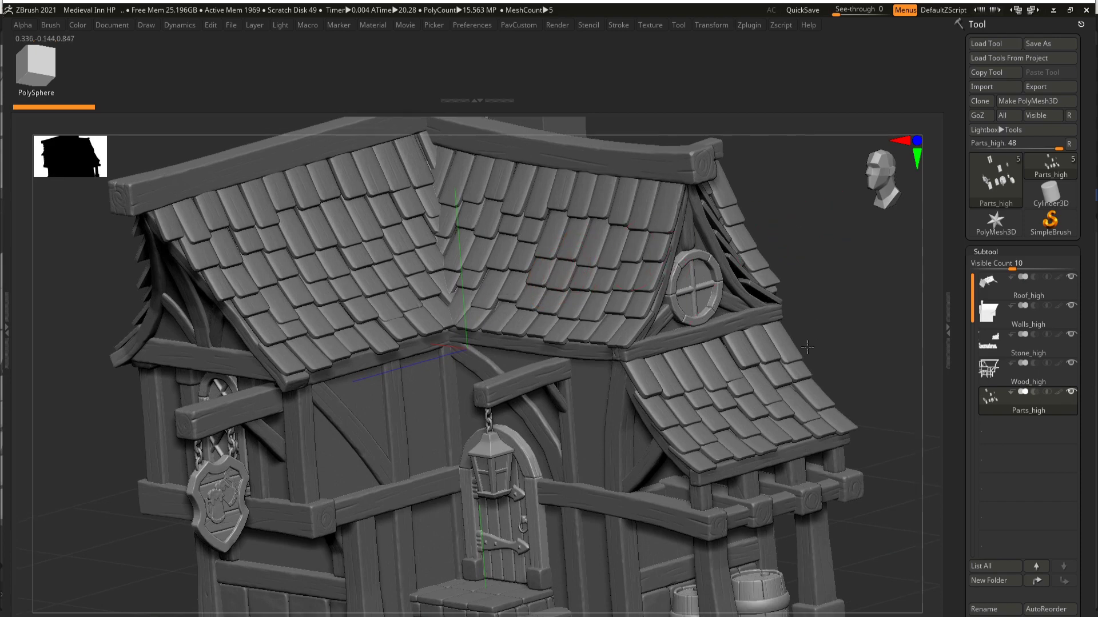
alt+drag(808, 220, 801, 307)
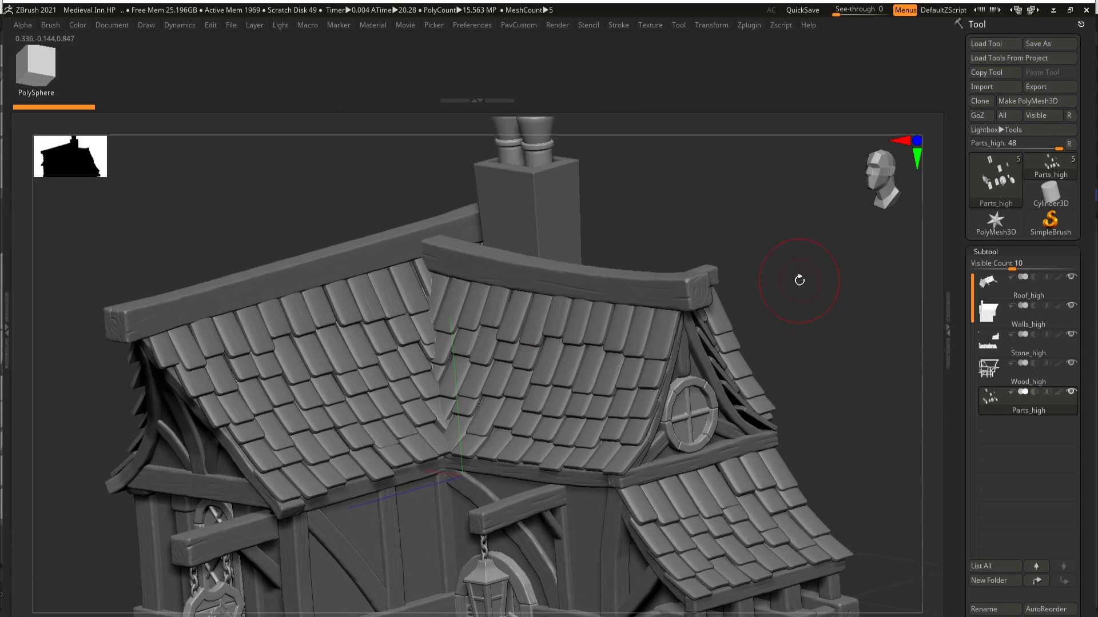
Step: Restore the hidden interface panels and inspect the carved ridge beam and roof tiles up close
drag(792, 246, 791, 248)
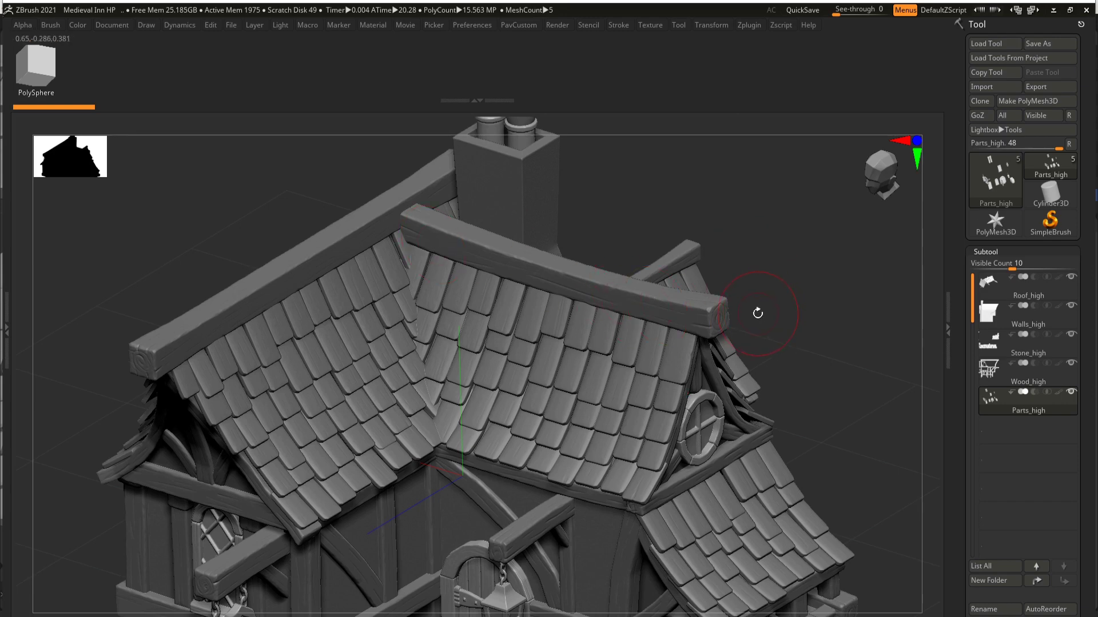
key(Tab)
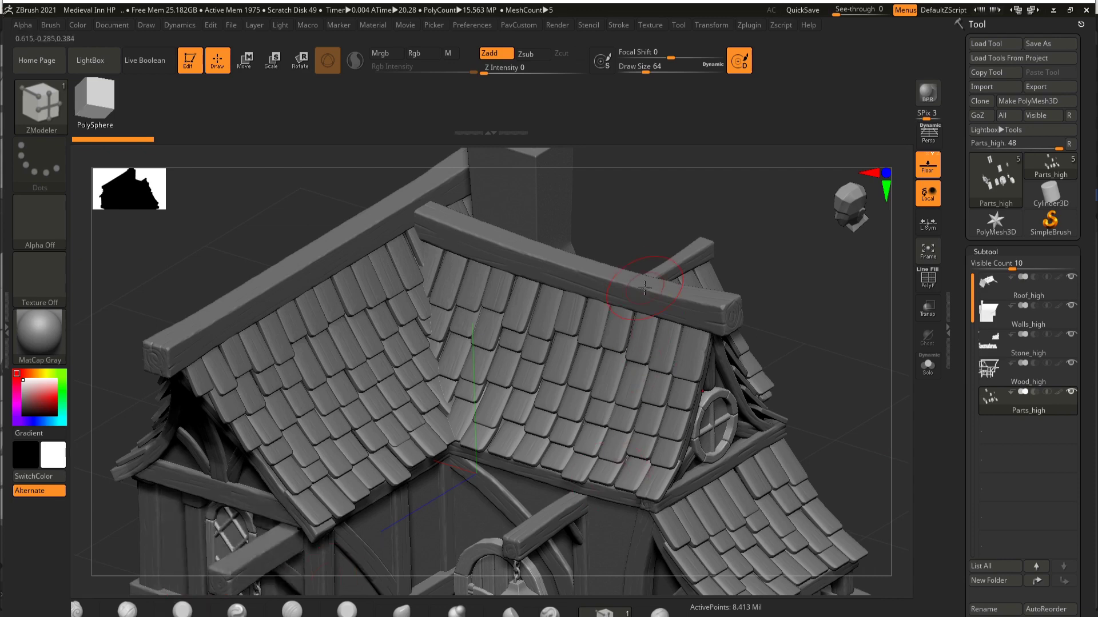
ctrl+right_drag(644, 287, 777, 304)
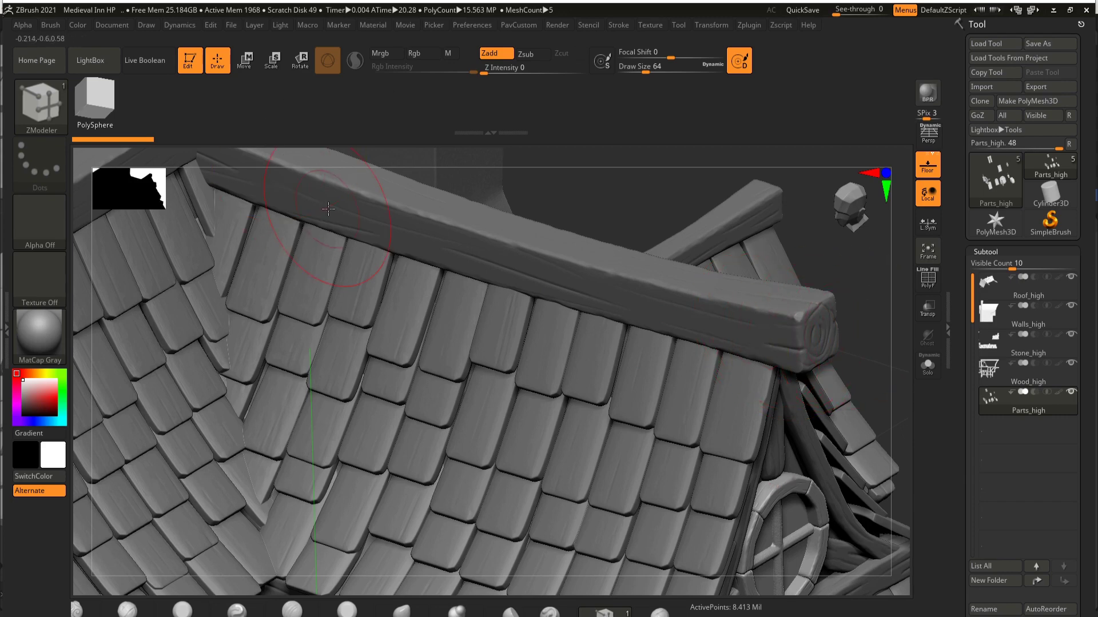
Step: Look through the Orb brushes, such as Orb_Cracks and Orb_Slash, stored in LightBox's Alpha library, and close the library
key(comma)
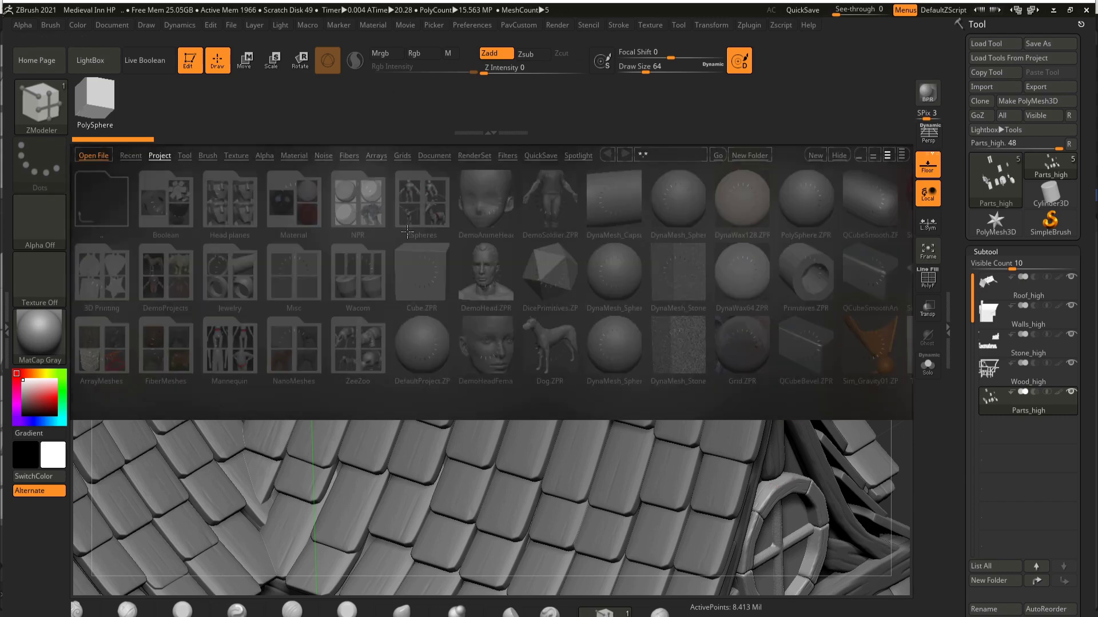
click(211, 156)
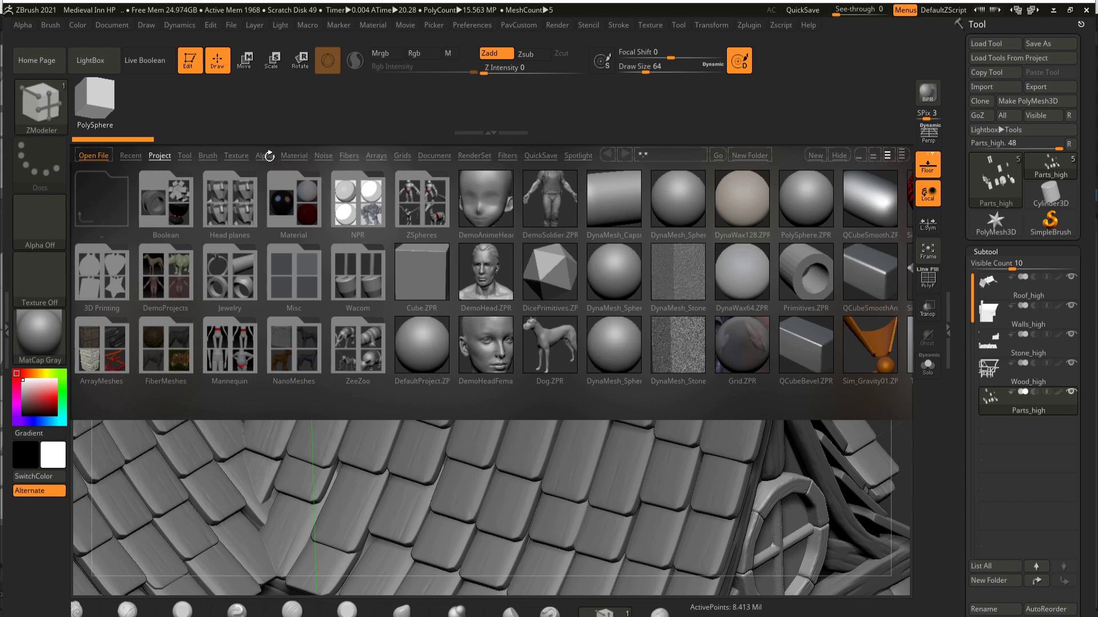
click(265, 156)
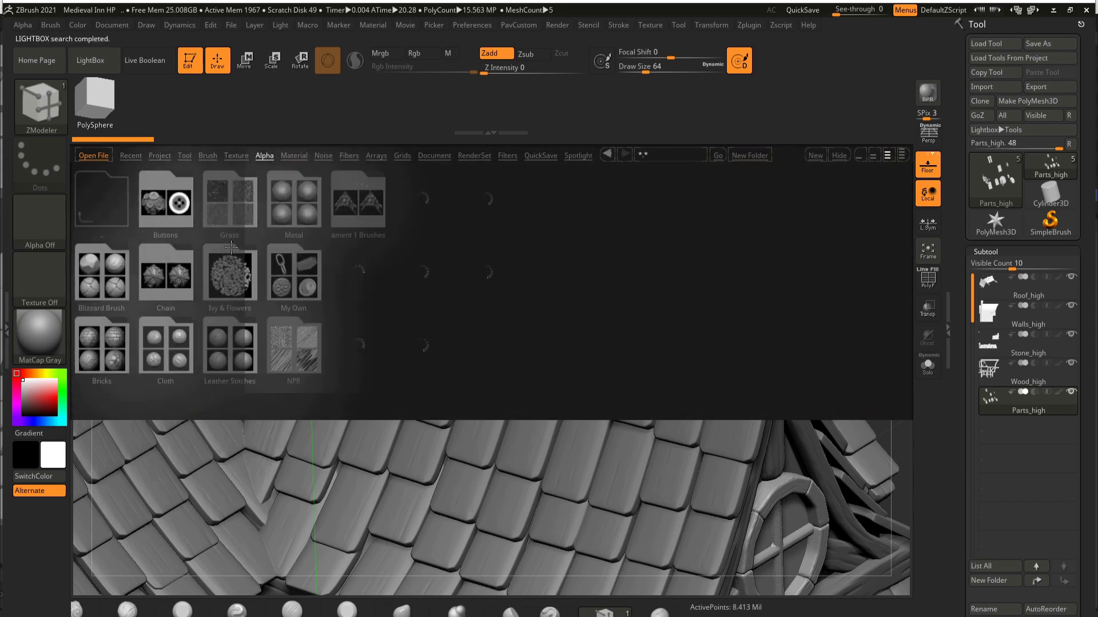
double_click(496, 286)
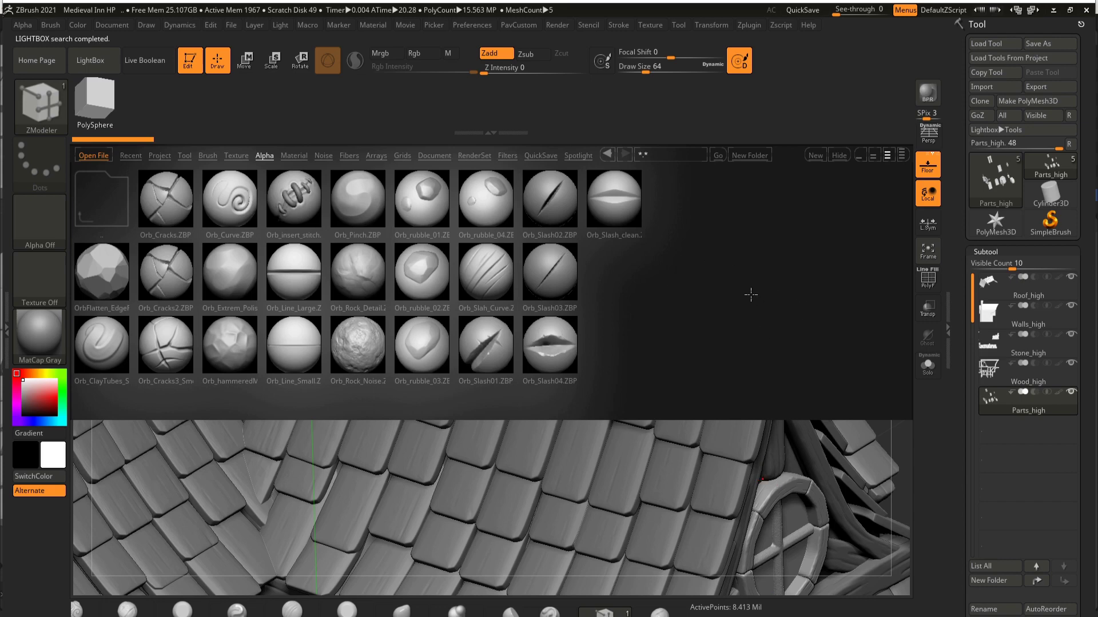
key(comma)
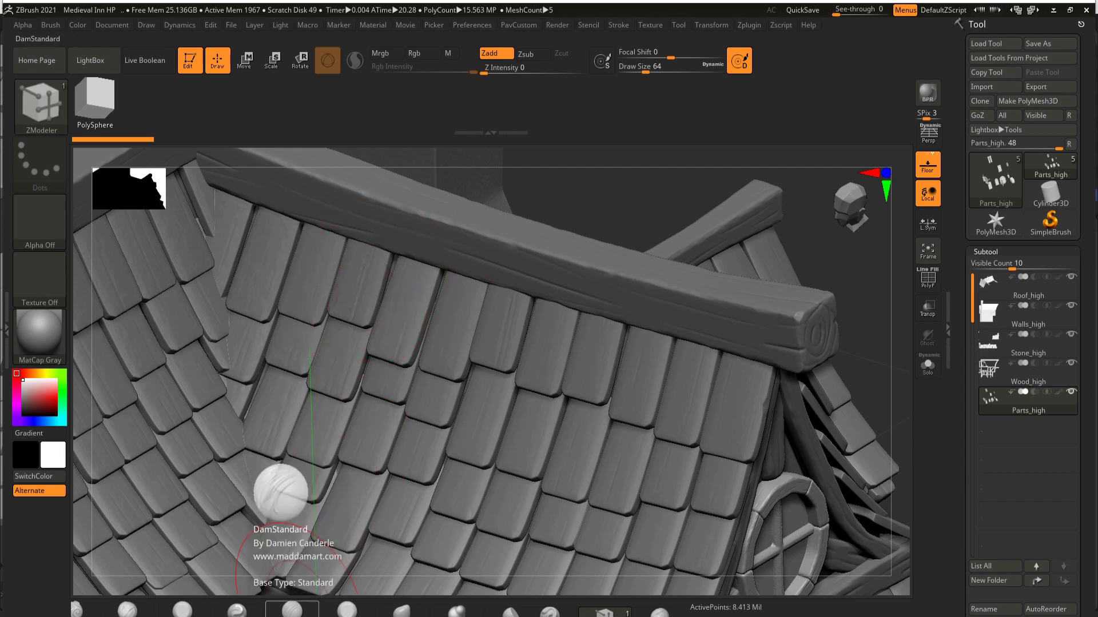
Step: Review the NoiseMaker settings and NoisePlug pattern list for the Parts_high subtool, and leave without applying any noise
right_drag(477, 405, 463, 324)
right_drag(571, 255, 438, 380)
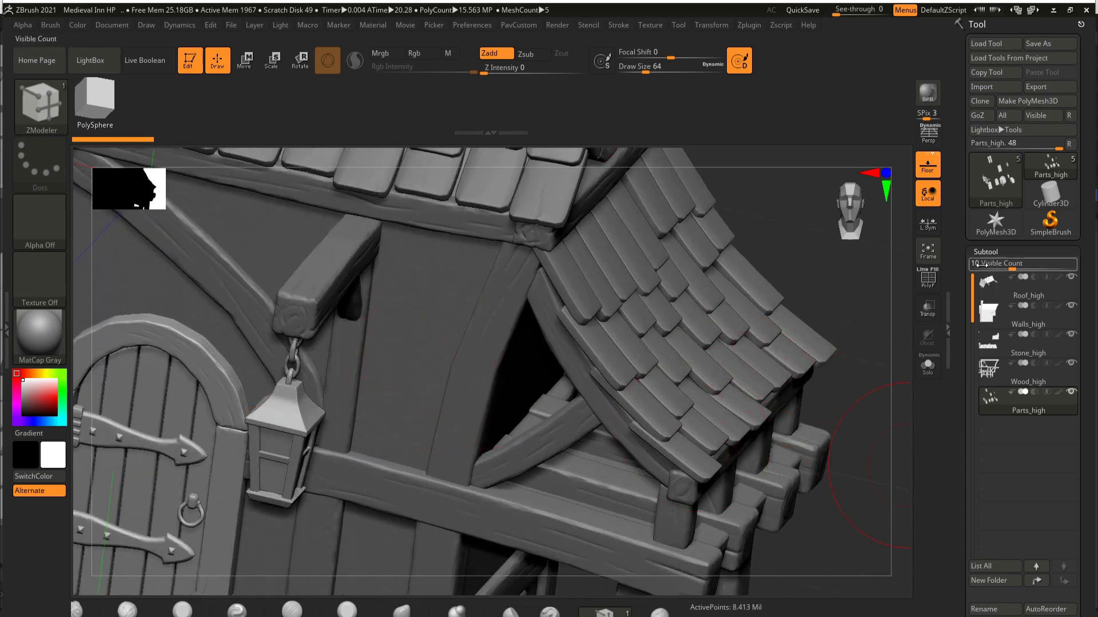
drag(957, 523, 1064, 299)
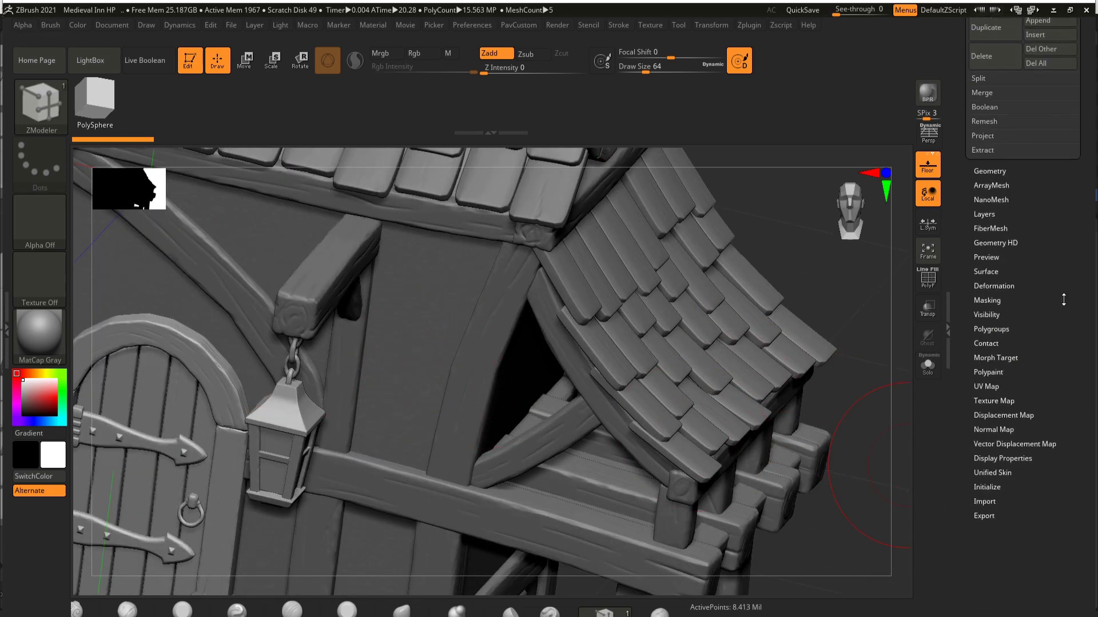
click(989, 271)
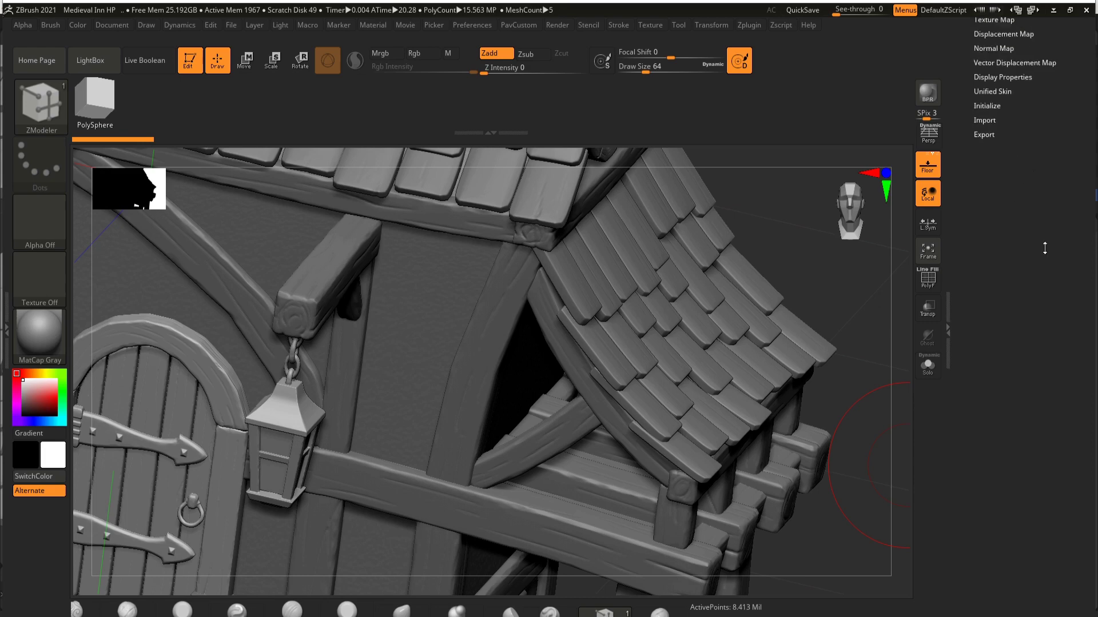
click(979, 272)
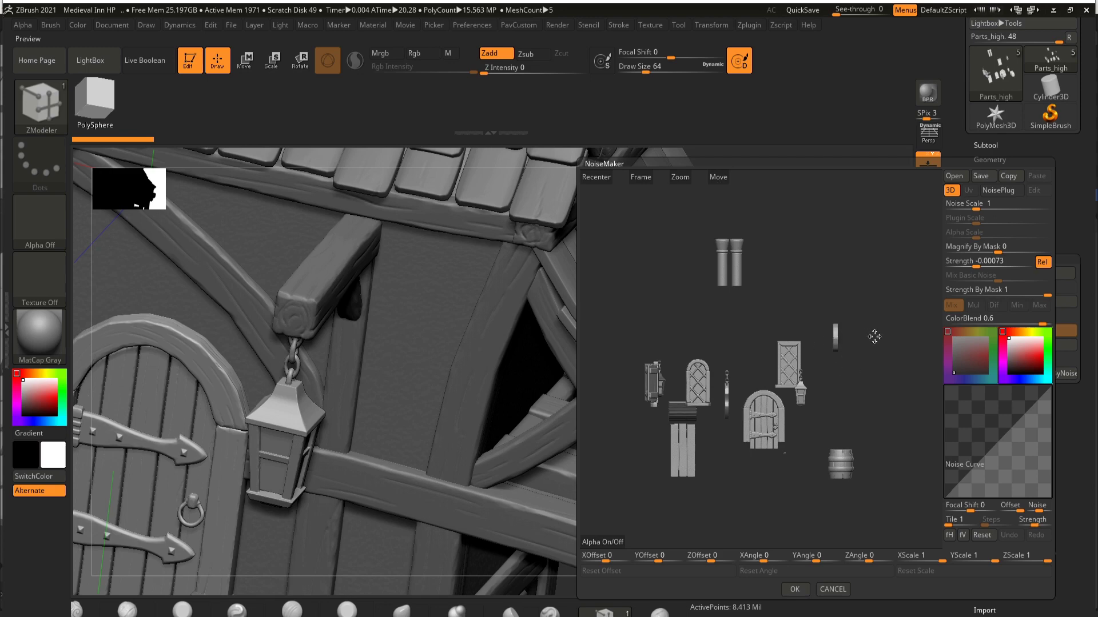
click(1000, 190)
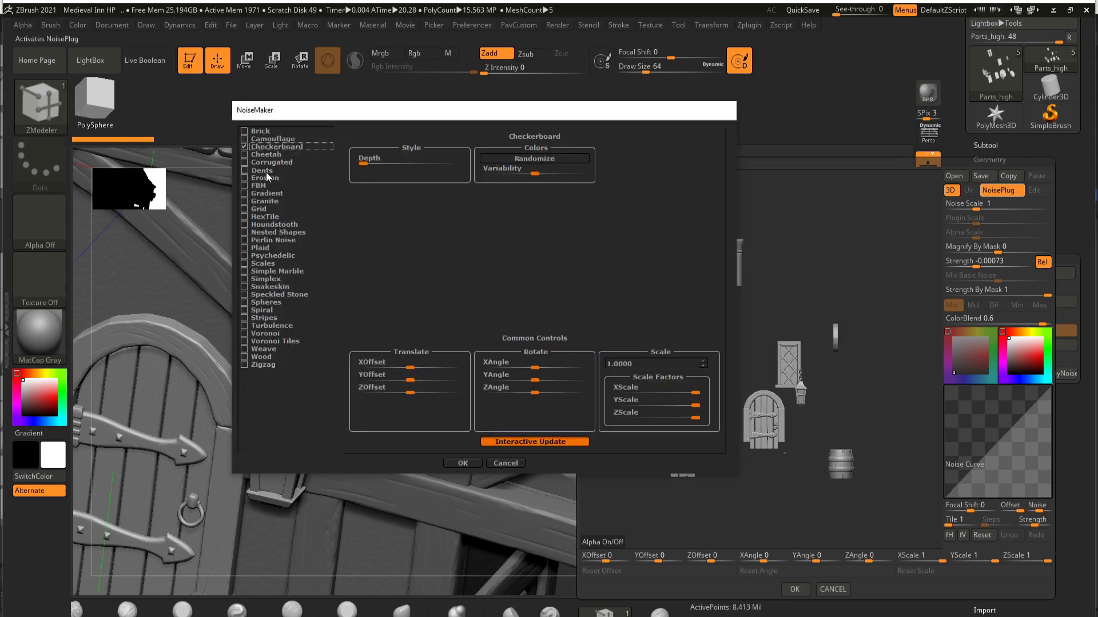
click(506, 463)
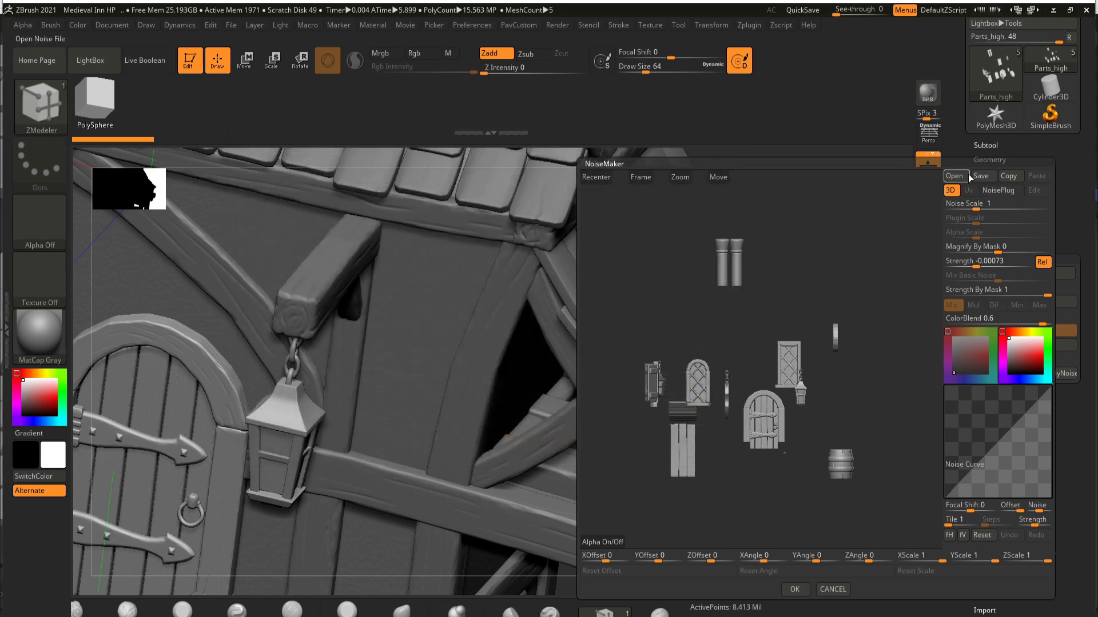
click(832, 590)
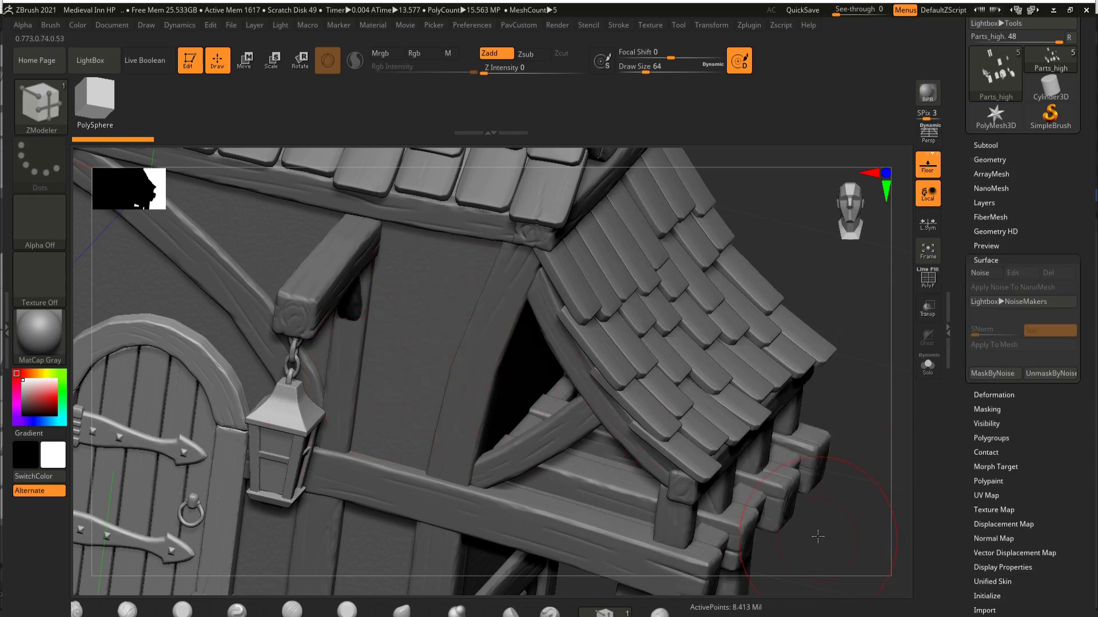
Step: Examine the inn's stone steps, door and barrels, plus the side wall's shutters, exposed bricks and hanging sign
alt+drag(817, 536, 773, 221)
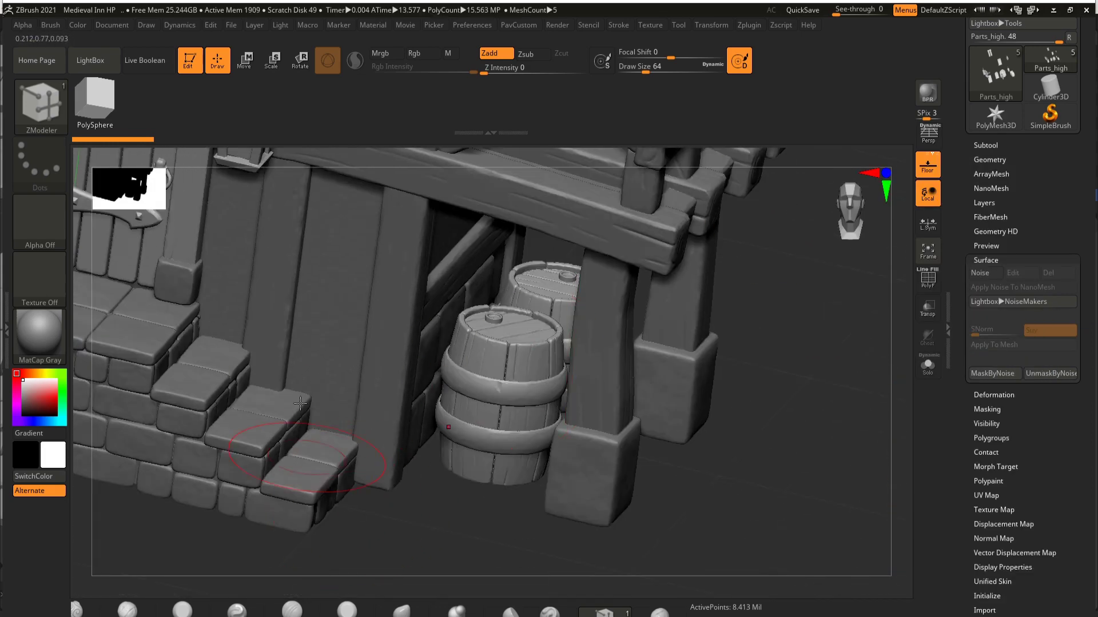
alt+drag(300, 404, 529, 526)
mouse_move(777, 431)
shift+mouse_down()
mouse_move(779, 456)
mouse_move(769, 412)
shift+mouse_up()
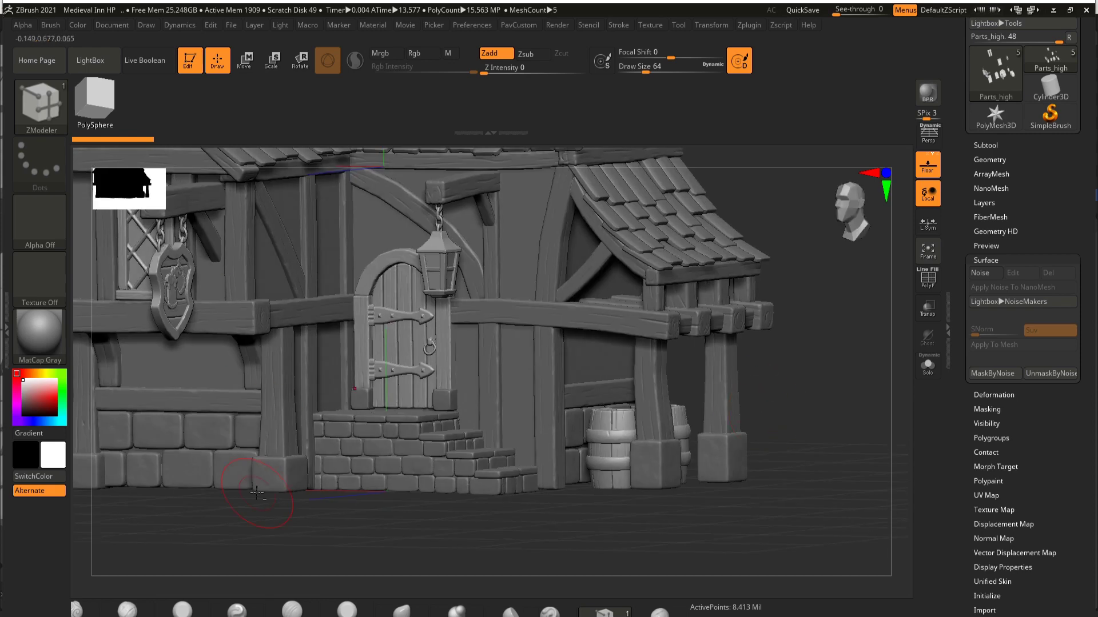
alt+drag(258, 496, 447, 480)
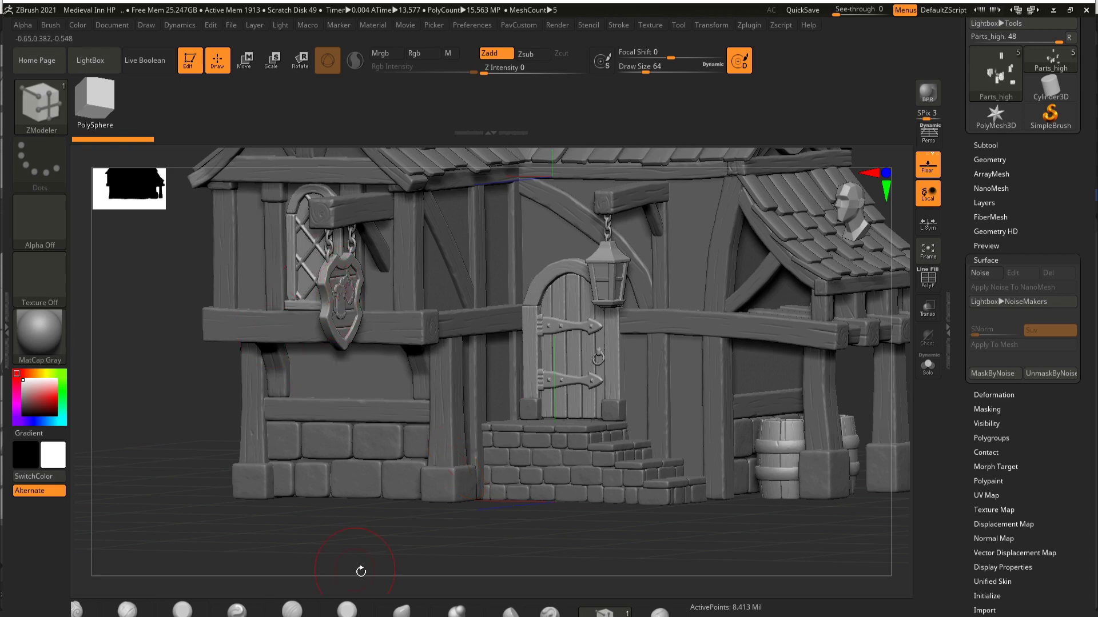
drag(421, 563, 670, 506)
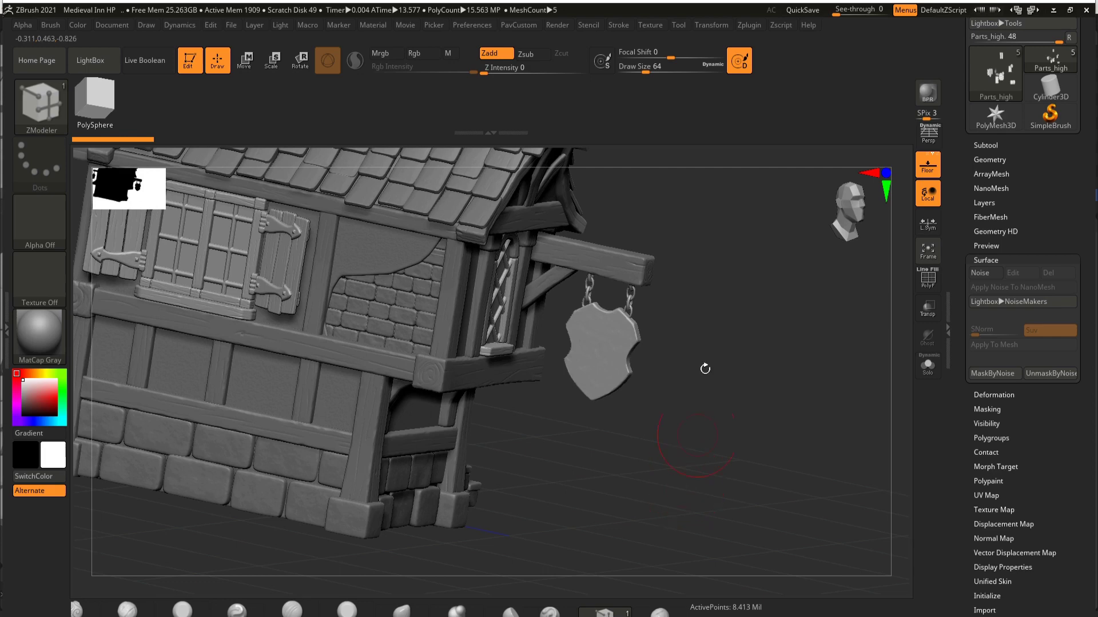
alt+click(593, 346)
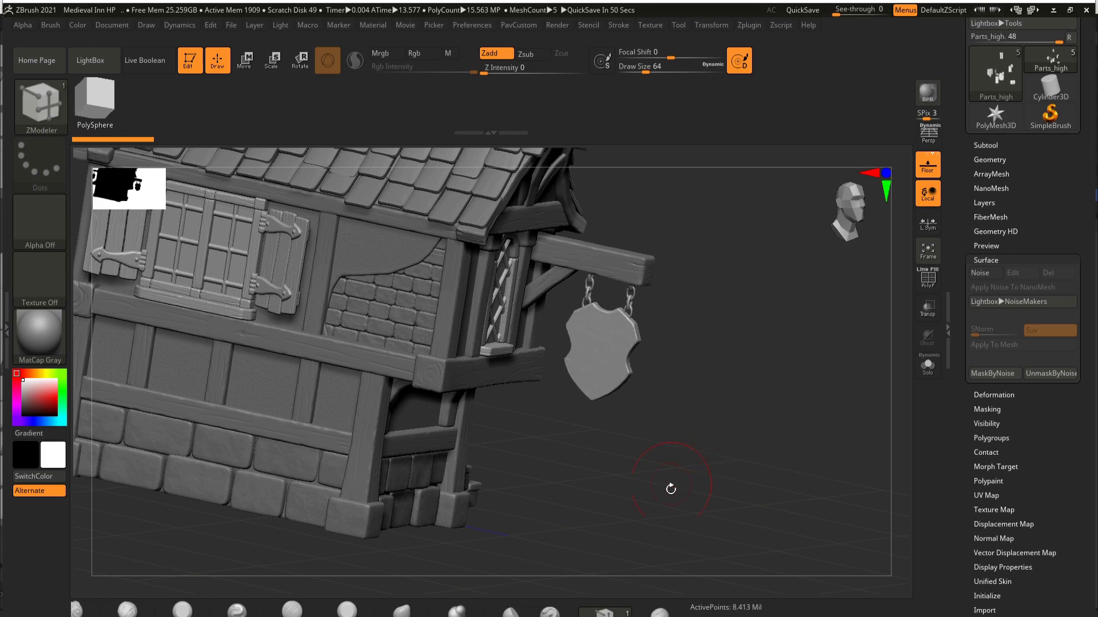
drag(686, 525, 230, 378)
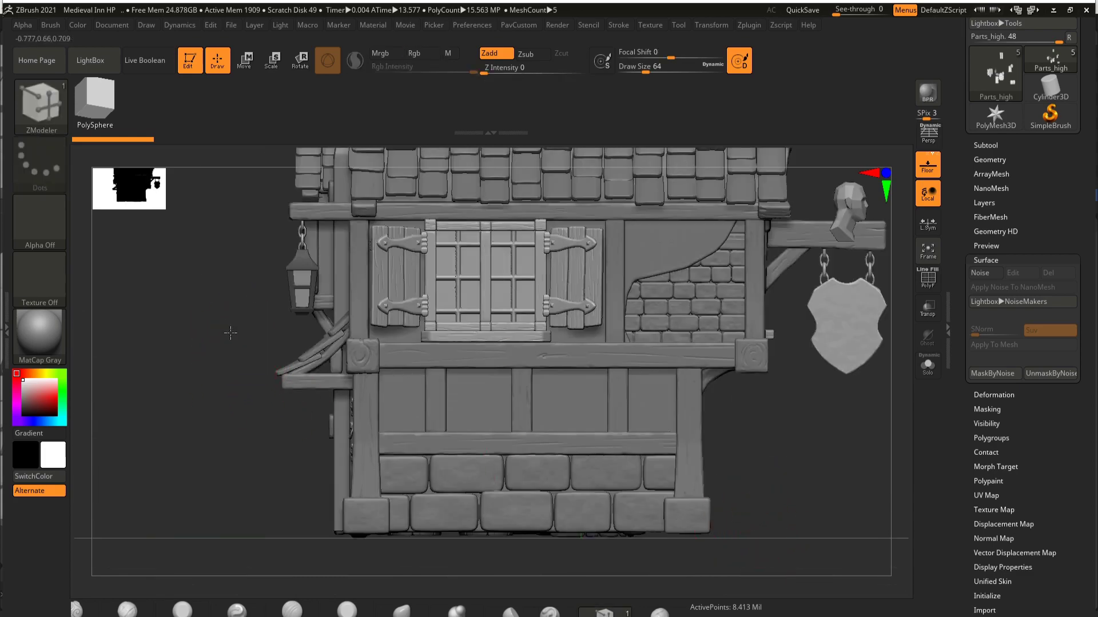
drag(230, 332, 213, 373)
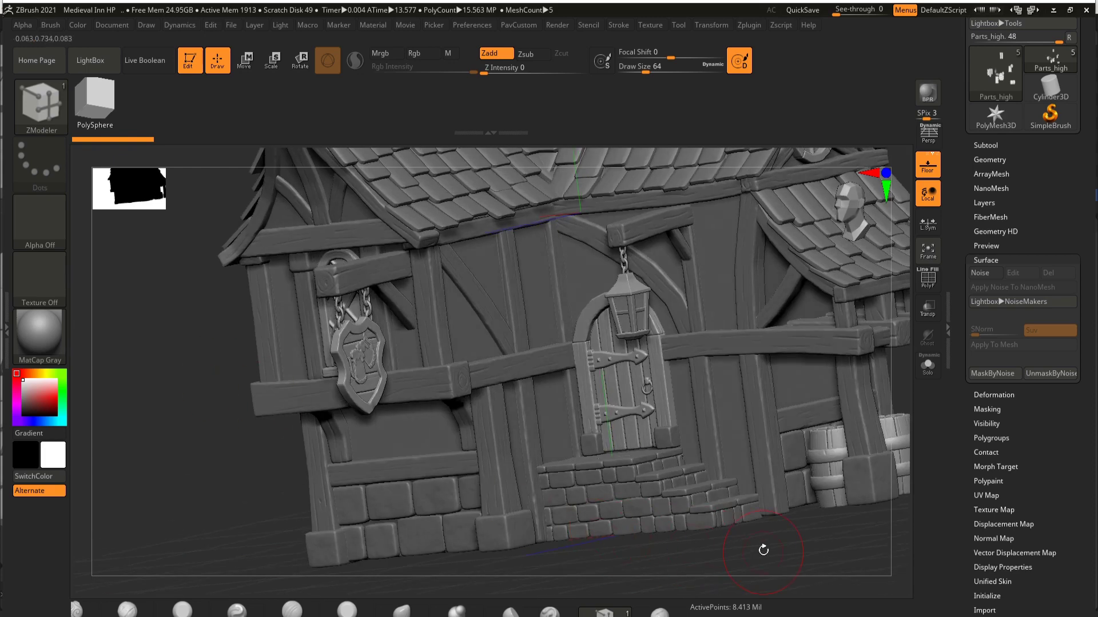
Step: Examine the barrels and stone post base up close, and review the Orb brushes in LightBox again
alt+drag(699, 530, 581, 394)
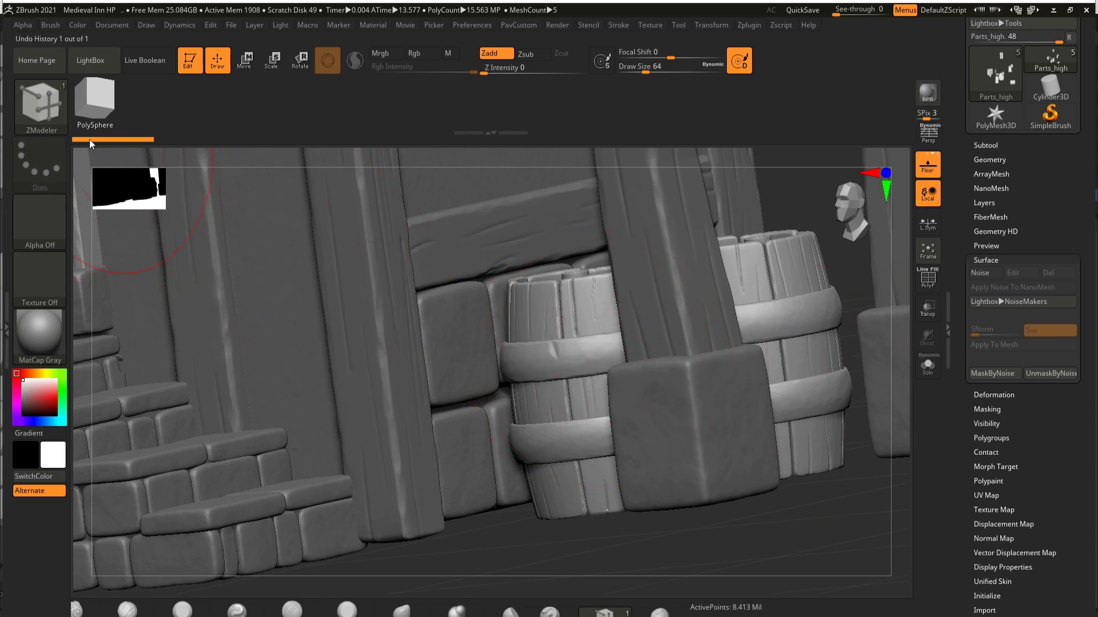
key(comma)
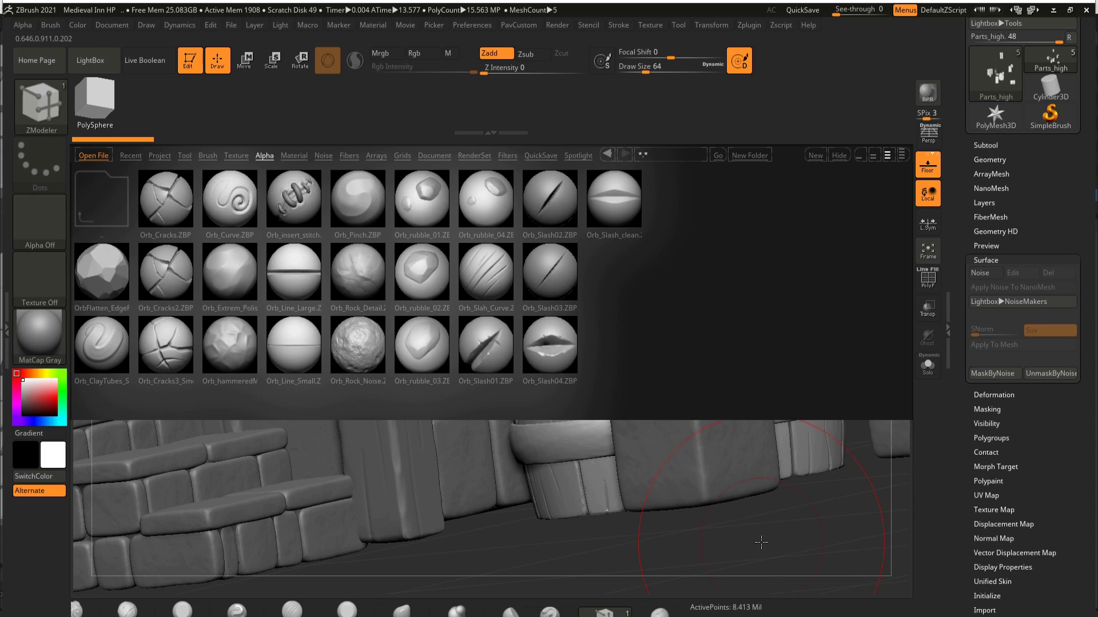
key(comma)
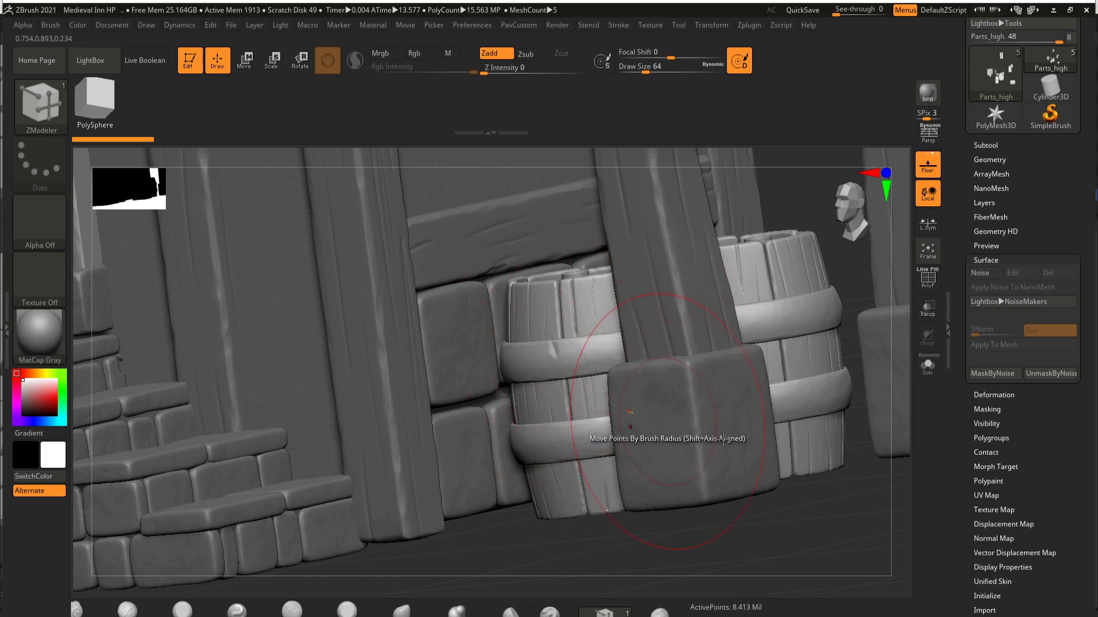
Step: Inspect the front barrel's lid, wooden staves and hoops from above
right_drag(723, 439, 734, 459)
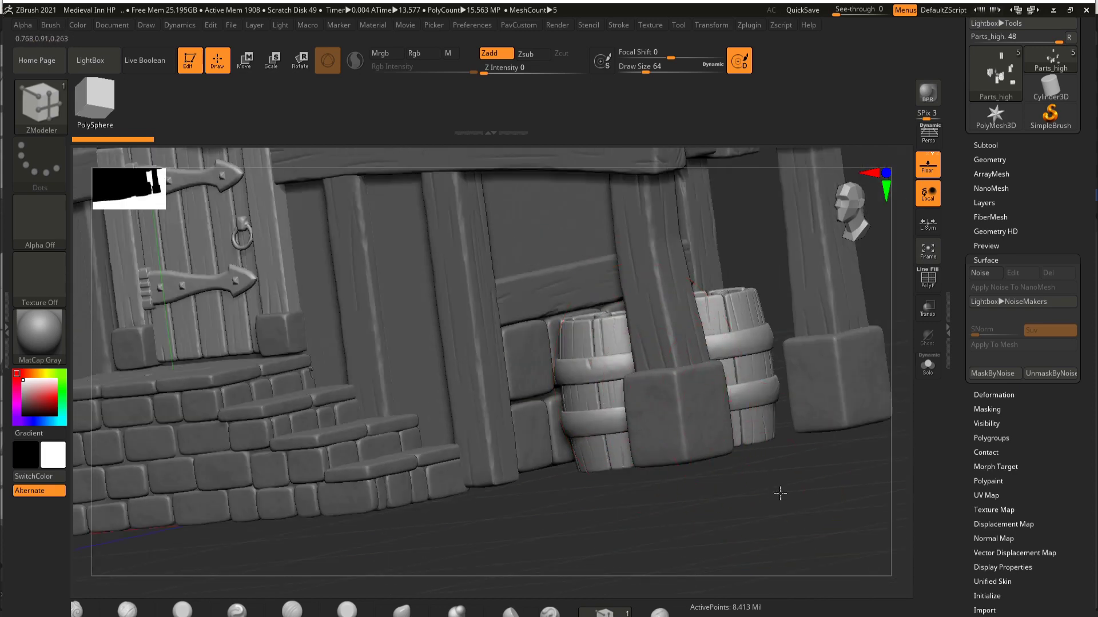
right_drag(780, 493, 563, 297)
scroll(527, 294, up, 5)
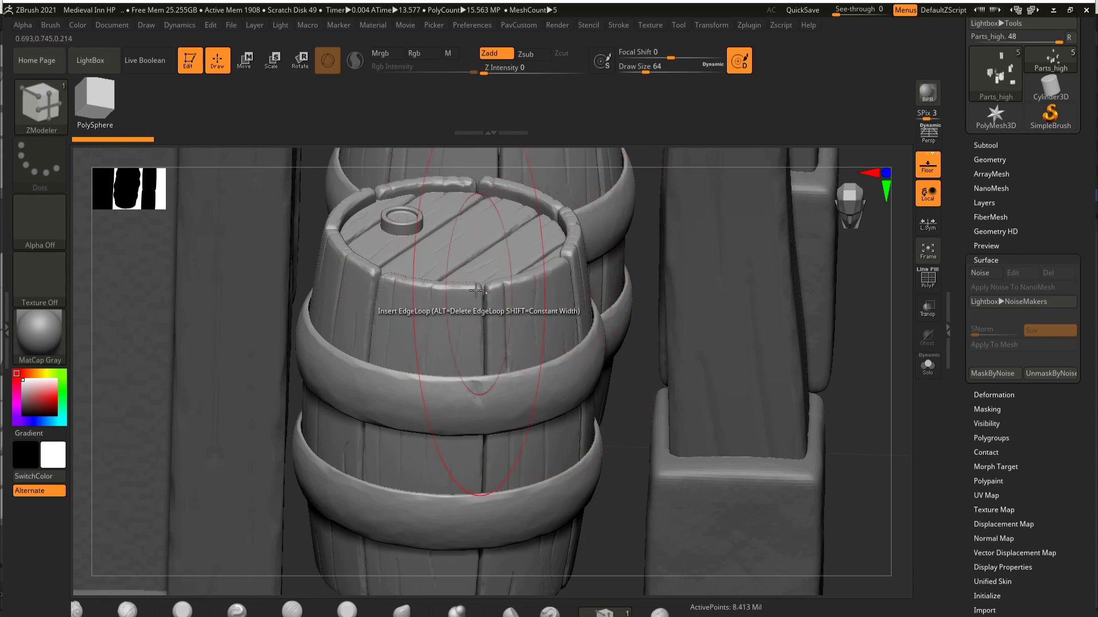
scroll(474, 286, down, 6)
Step: Examine the round gable window, the smaller tiled roofs and the chimney side of the inn
mouse_move(474, 293)
right_down()
mouse_move(648, 336)
mouse_move(686, 359)
mouse_move(699, 413)
mouse_move(735, 328)
mouse_move(760, 420)
mouse_move(769, 581)
right_up()
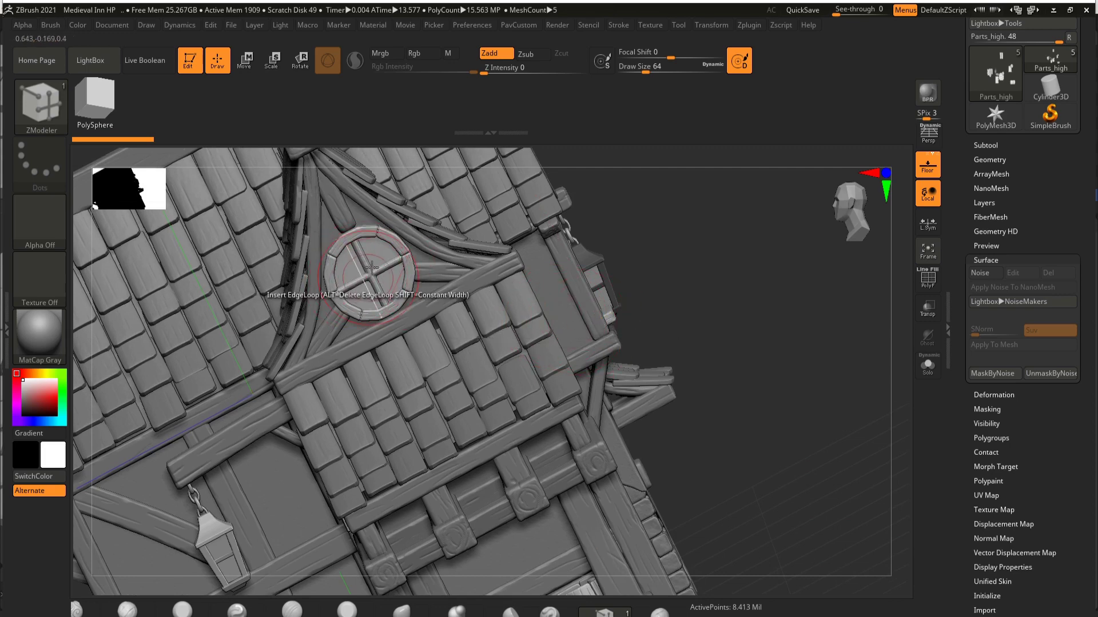
right_drag(506, 354, 702, 380)
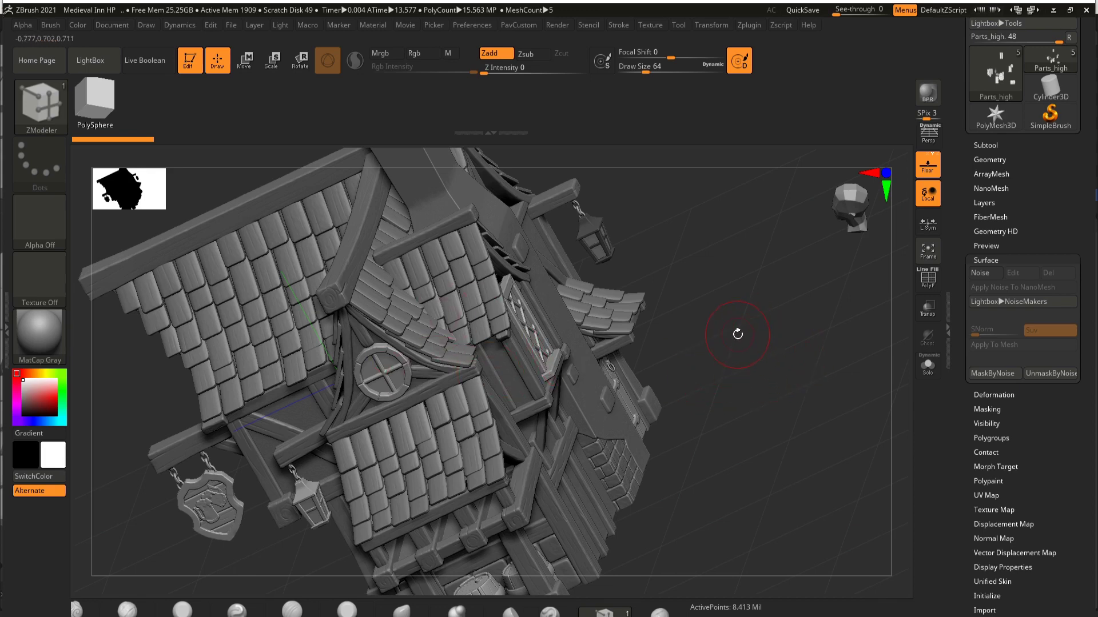
right_drag(730, 345, 723, 357)
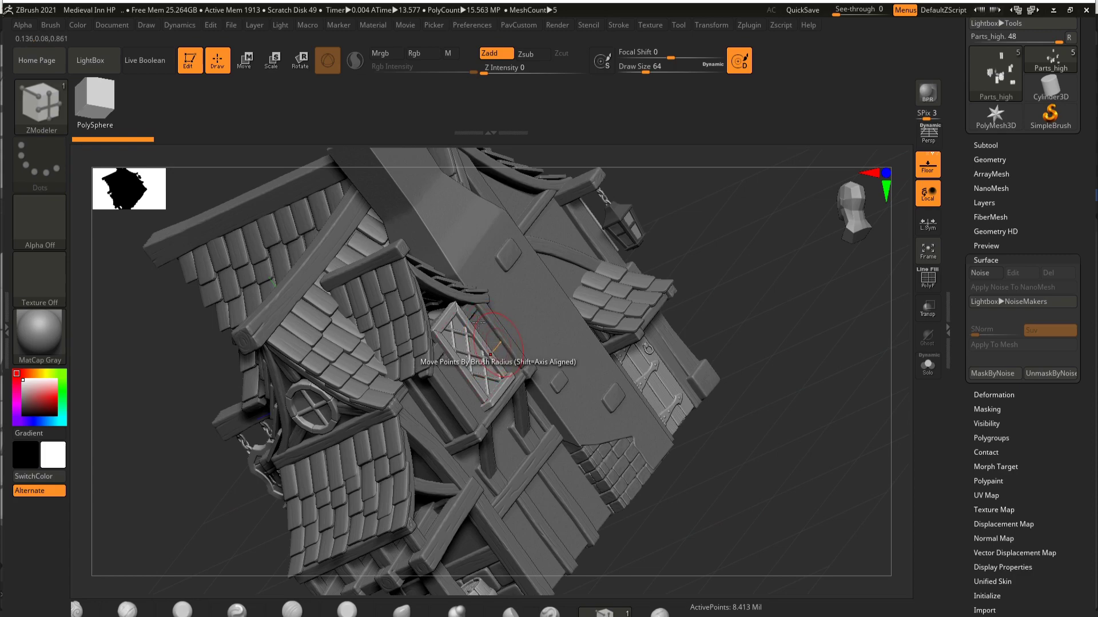
Step: Inspect the beer-mug emblem on the hanging shield sign and the front door's hinges and ring handle
mouse_move(768, 363)
mouse_down()
mouse_move(769, 386)
mouse_move(745, 401)
mouse_move(770, 343)
mouse_move(763, 389)
mouse_move(734, 408)
mouse_move(770, 377)
mouse_move(722, 392)
mouse_move(686, 316)
mouse_move(287, 341)
mouse_move(280, 350)
mouse_move(298, 366)
mouse_up()
key(shift)
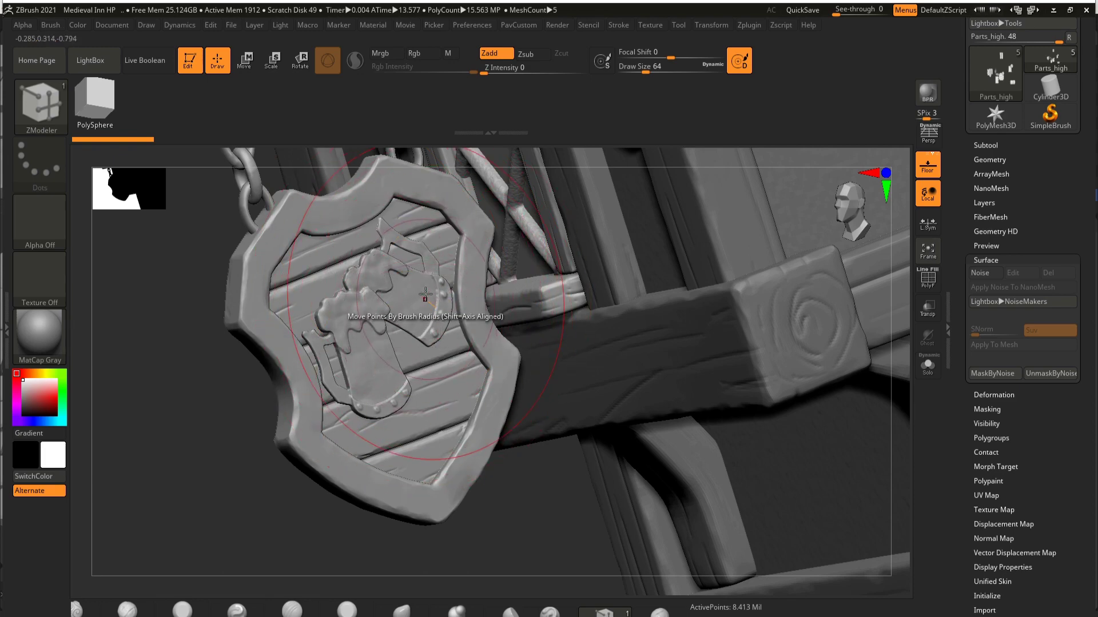
drag(441, 296, 386, 403)
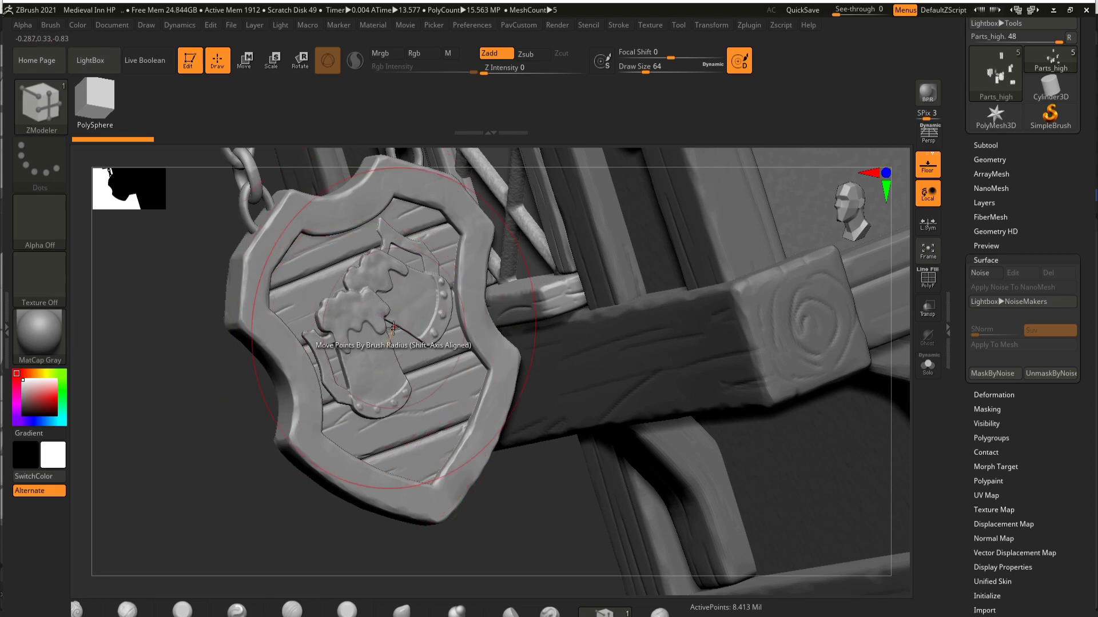
key(f)
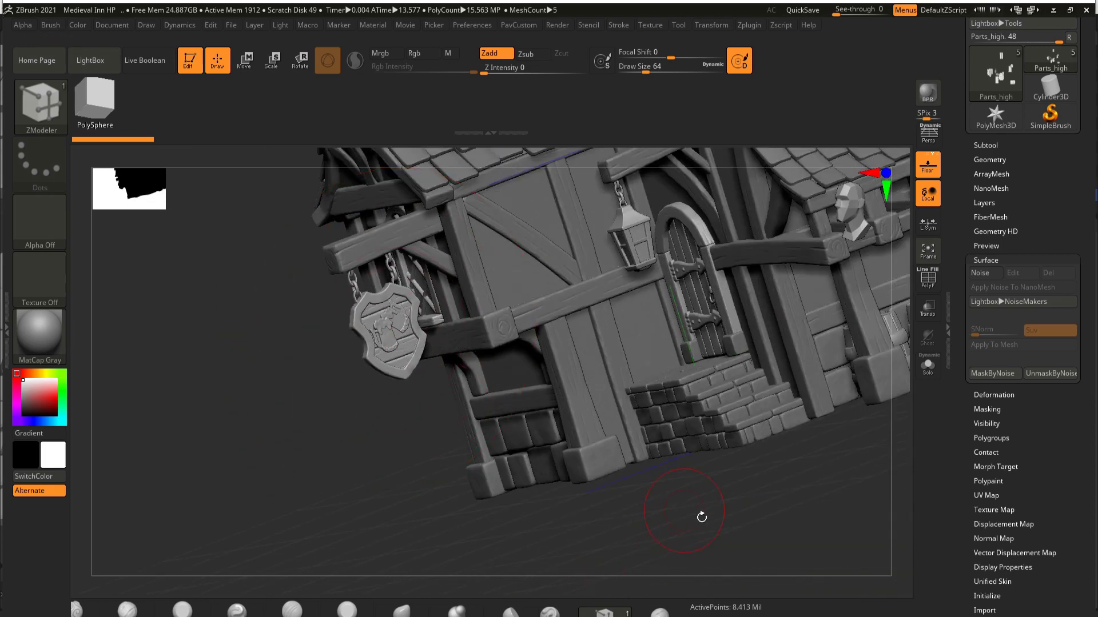
shift+drag(702, 517, 760, 509)
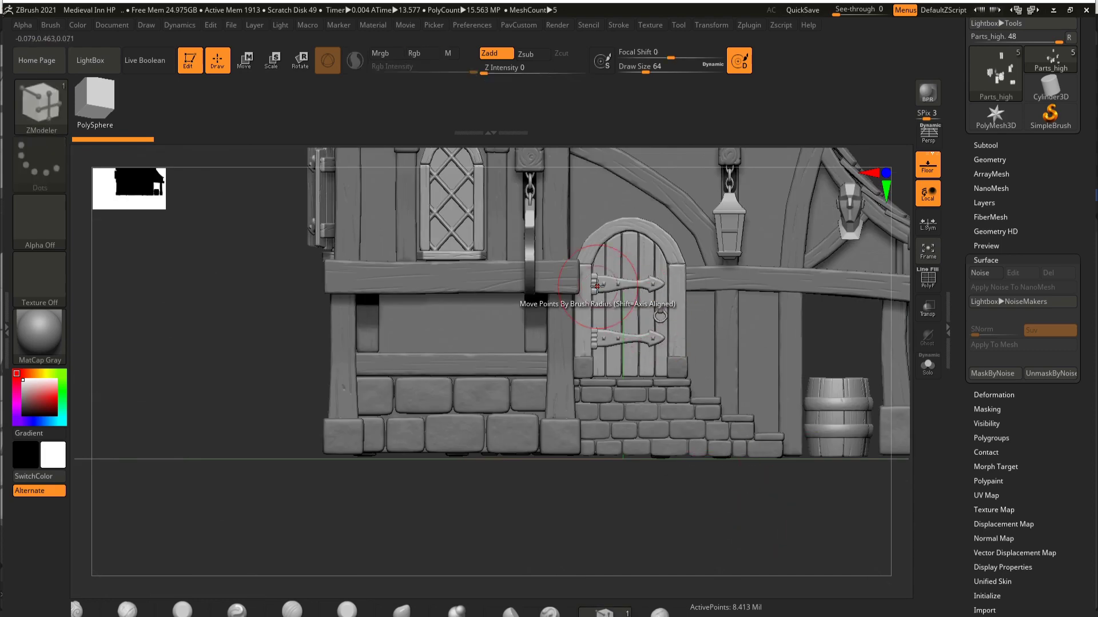
scroll(641, 287, up, 5)
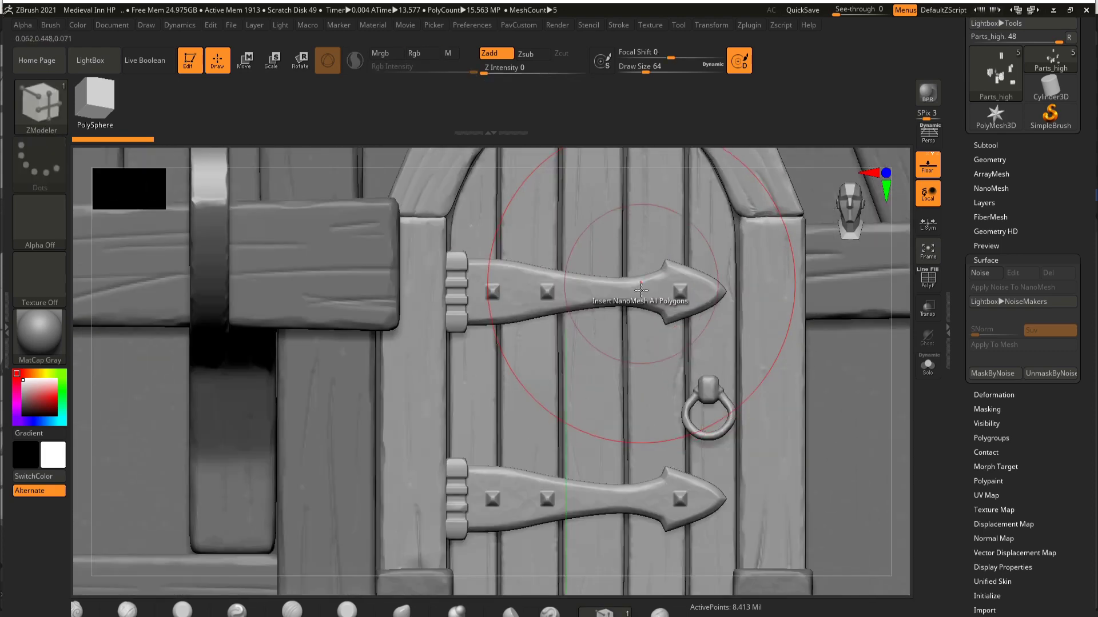
Step: Inspect the front door's upper hinge and plank grooves up close, and review the inn's front facade as a whole
scroll(641, 288, up, 3)
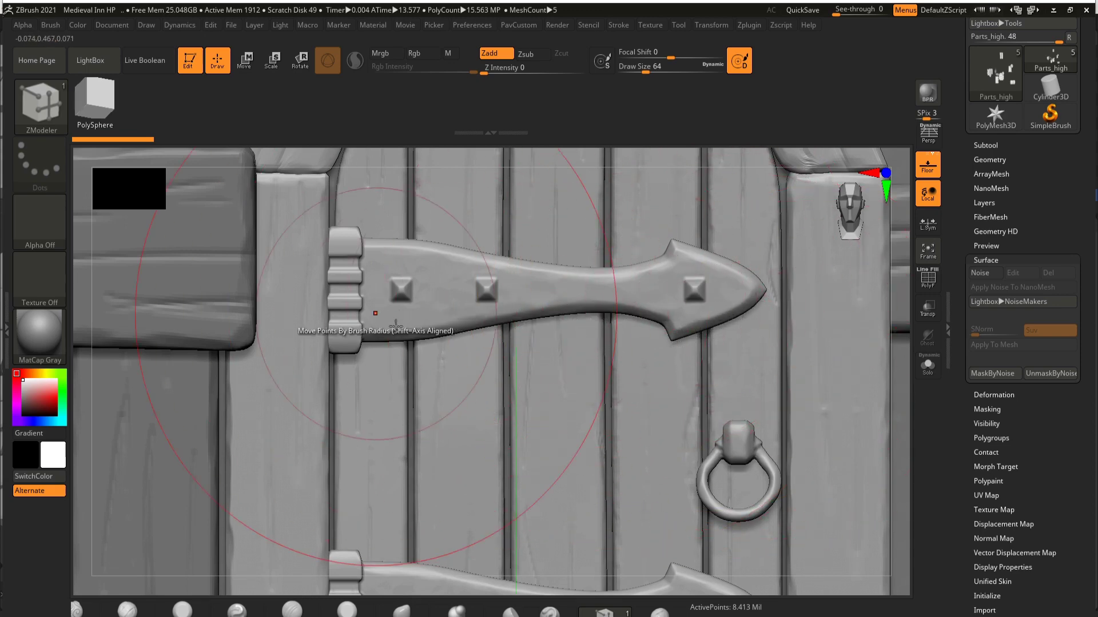
scroll(588, 482, up, 5)
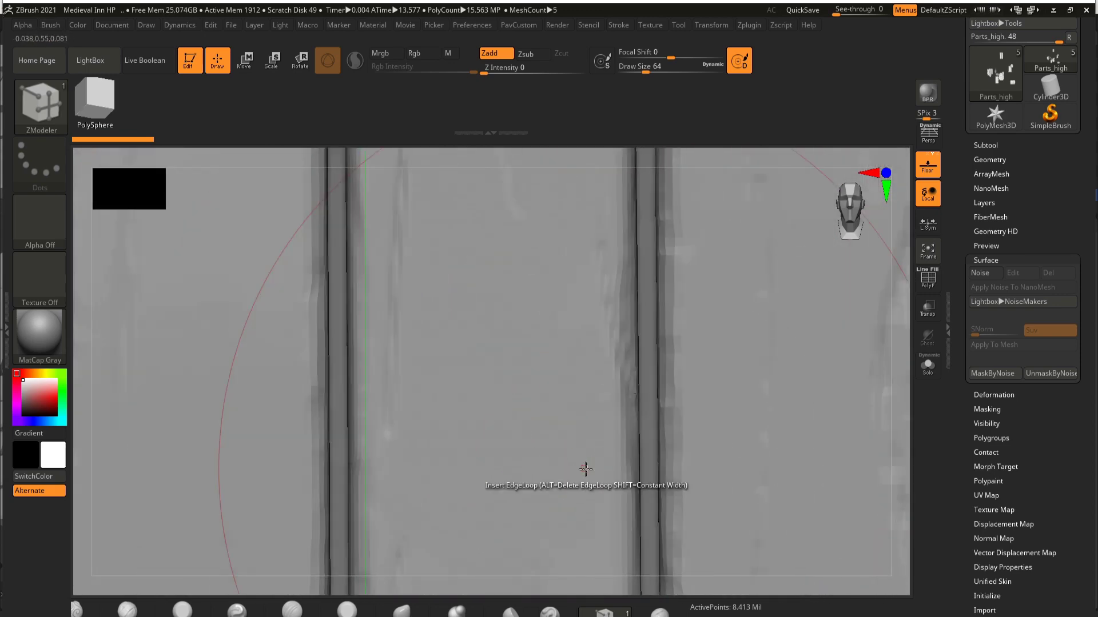
scroll(585, 469, down, 8)
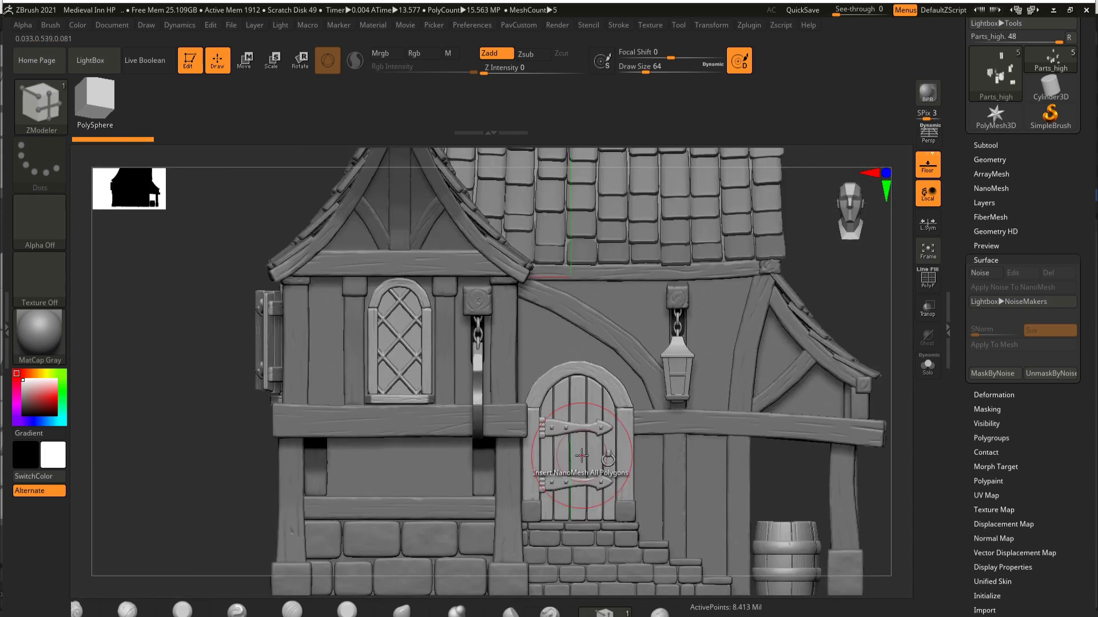
scroll(581, 456, down, 3)
scroll(542, 363, up, 4)
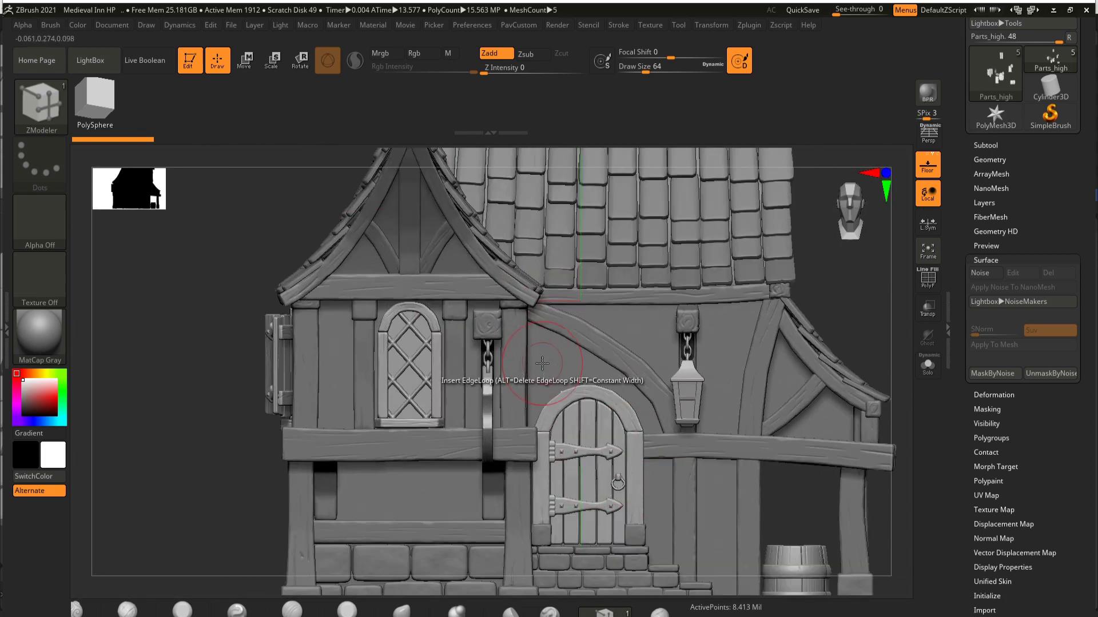
scroll(542, 363, down, 4)
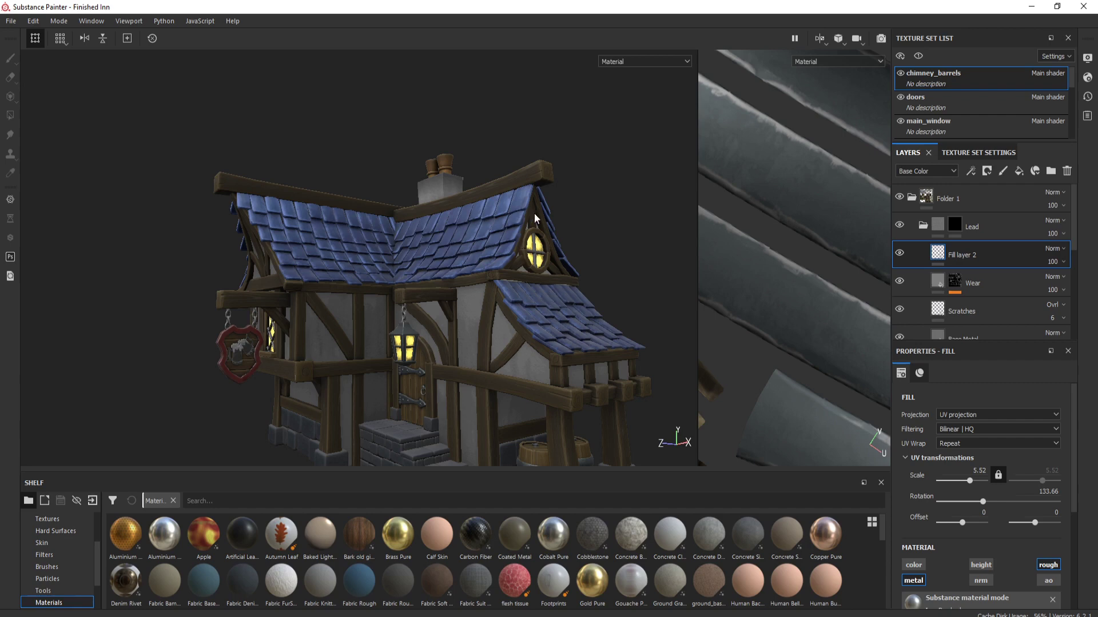
Step: Switch to Substance Painter and examine the textured inn's front corner, including the roof, sign, lantern and porch
alt+drag(646, 298, 557, 323)
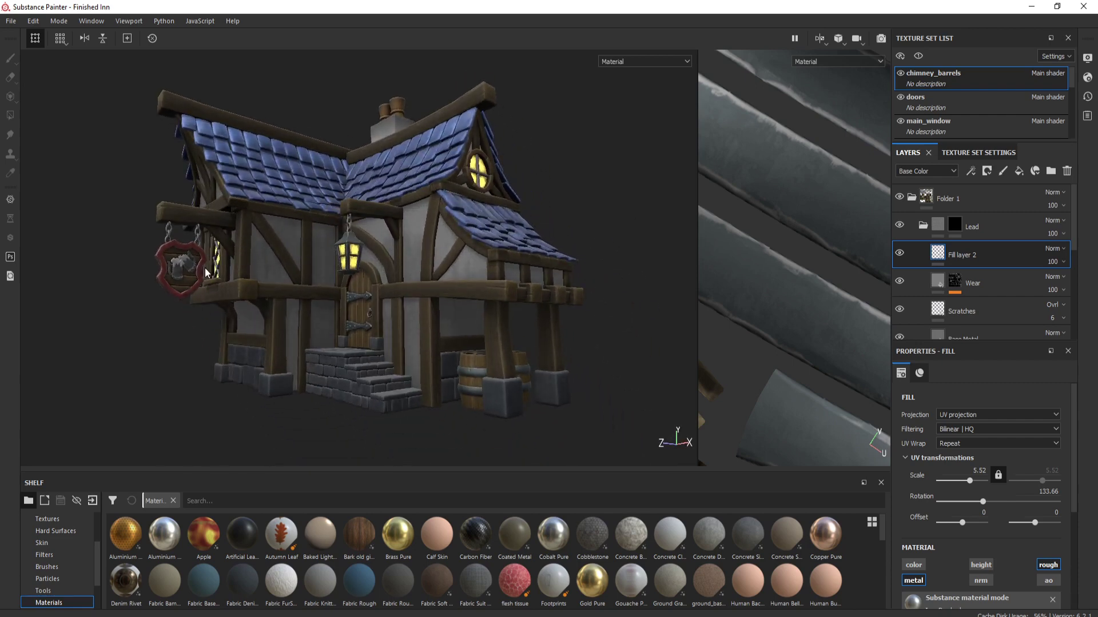
scroll(286, 337, up, 1)
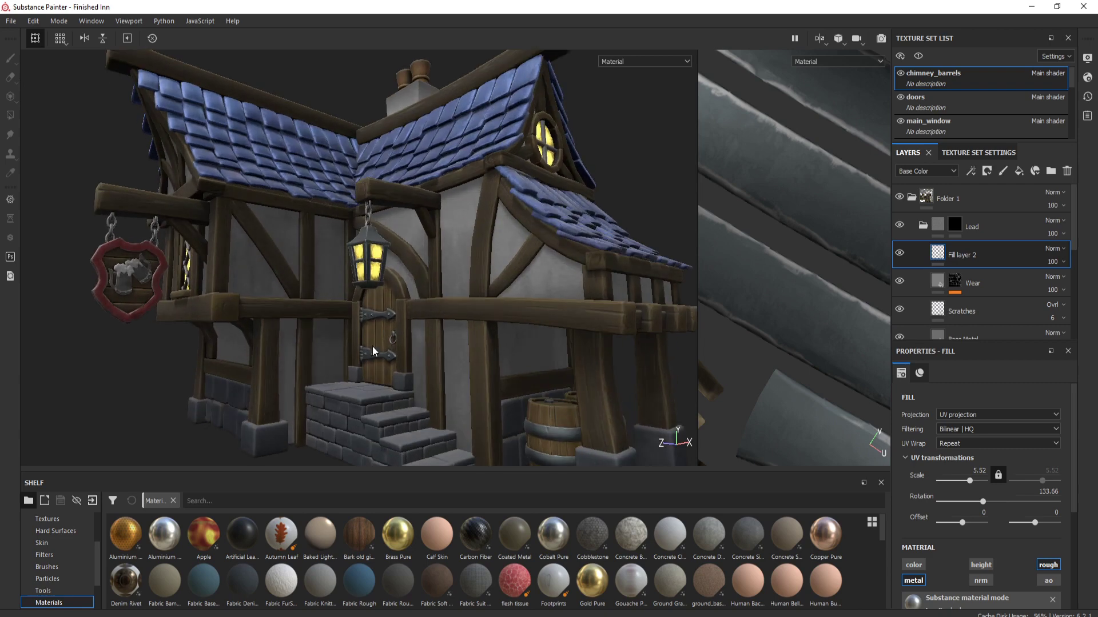
scroll(548, 320, up, 1)
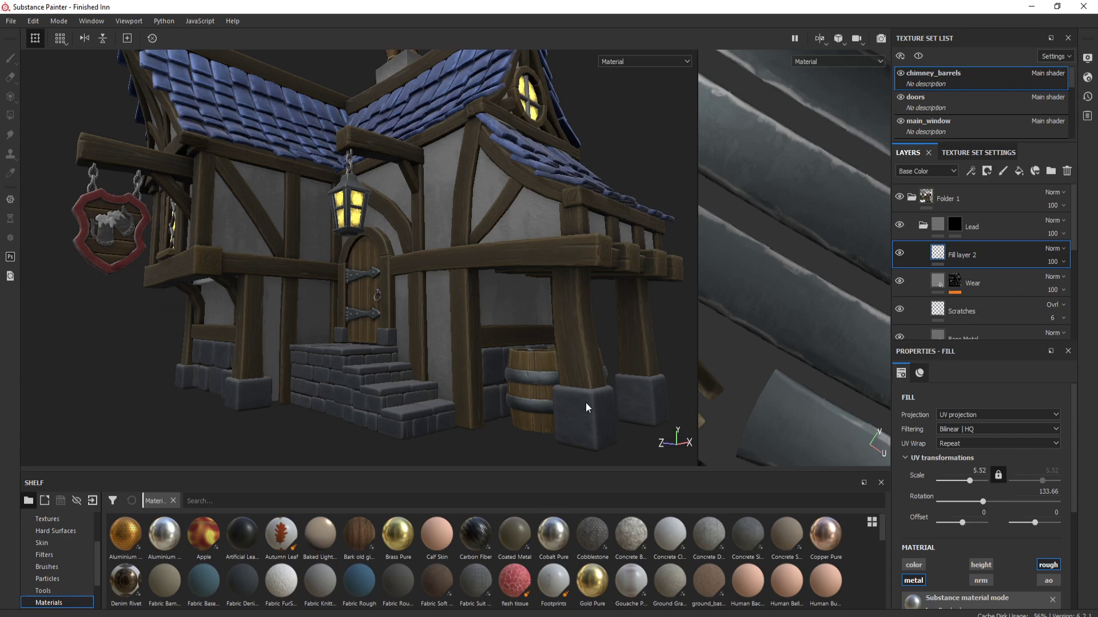
alt+drag(587, 378, 553, 356)
scroll(549, 366, down, 2)
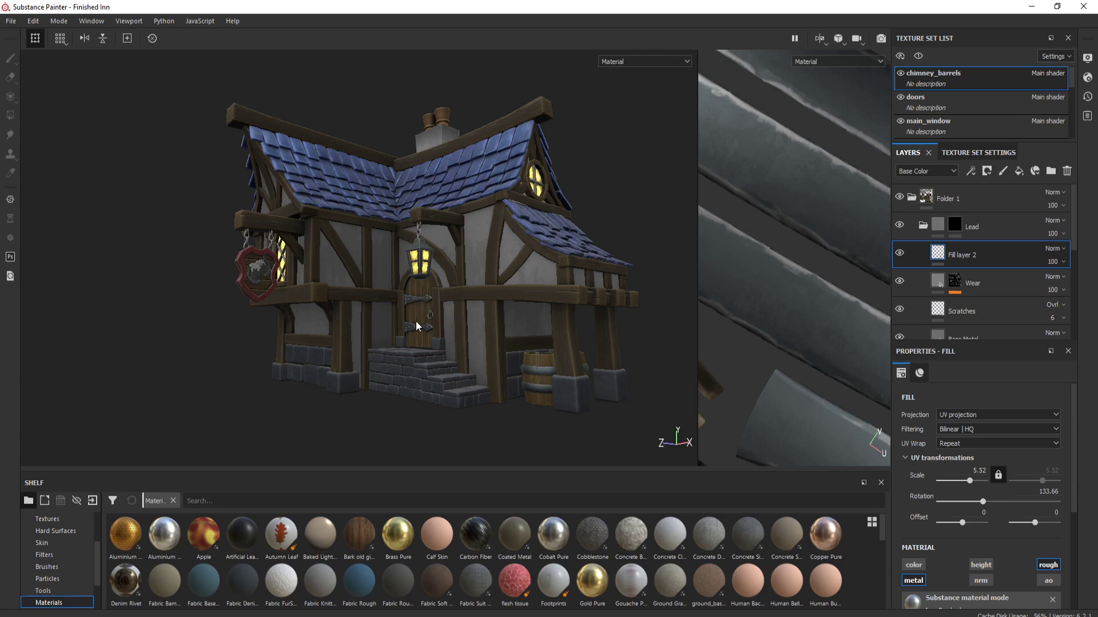
Step: Inspect the textured front door's planks, metal hinges, ring handle and stone threshold up close
scroll(417, 320, up, 5)
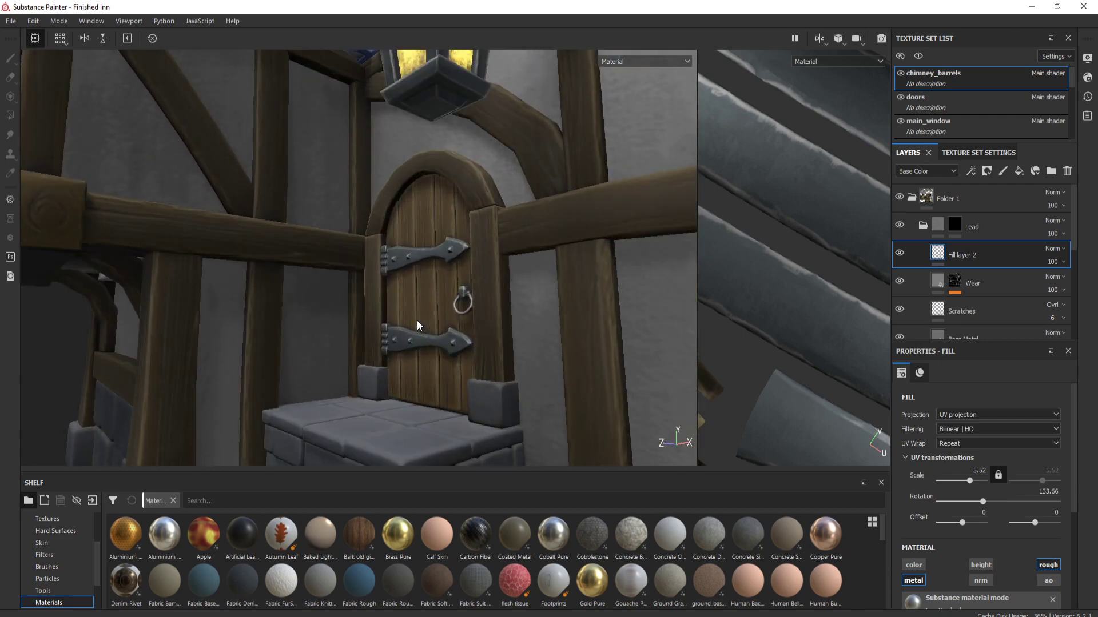
scroll(464, 304, up, 3)
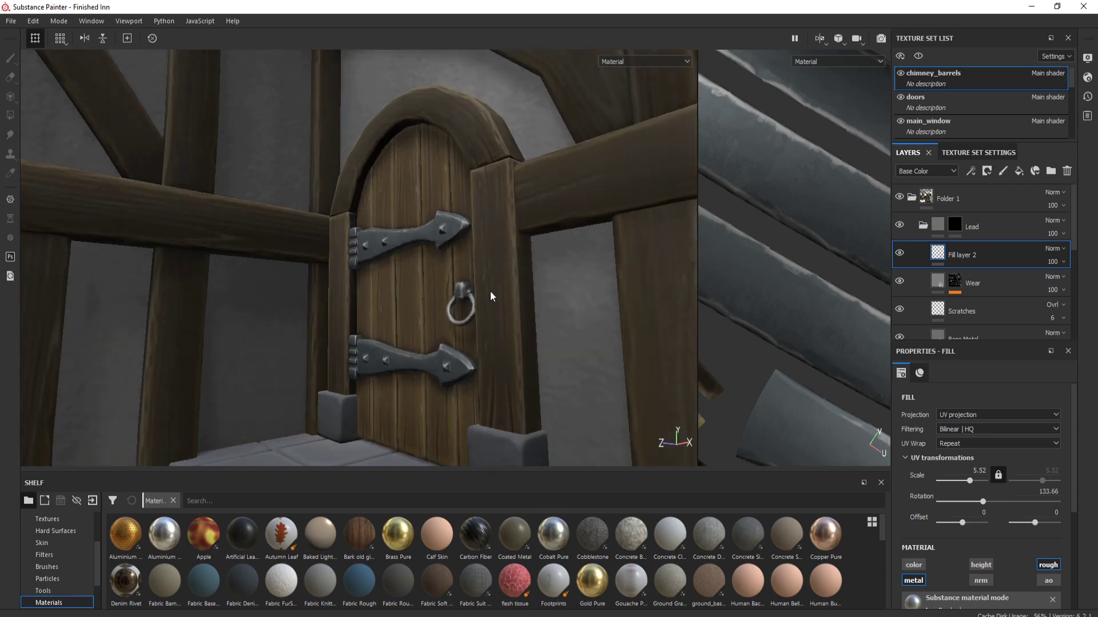
scroll(470, 322, up, 2)
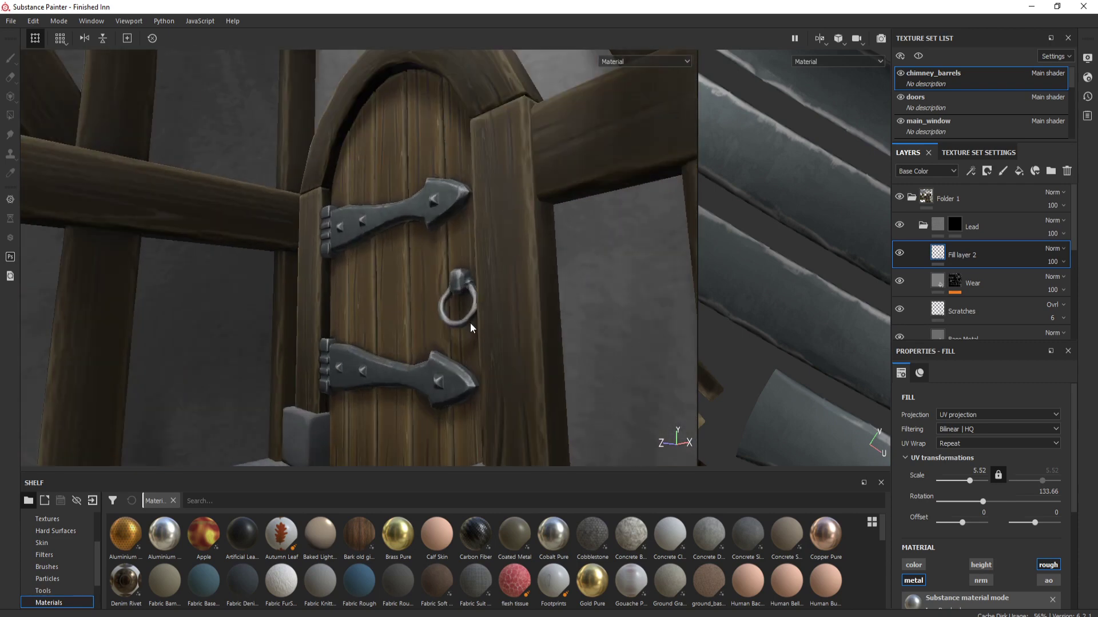
alt+drag(492, 324, 461, 319)
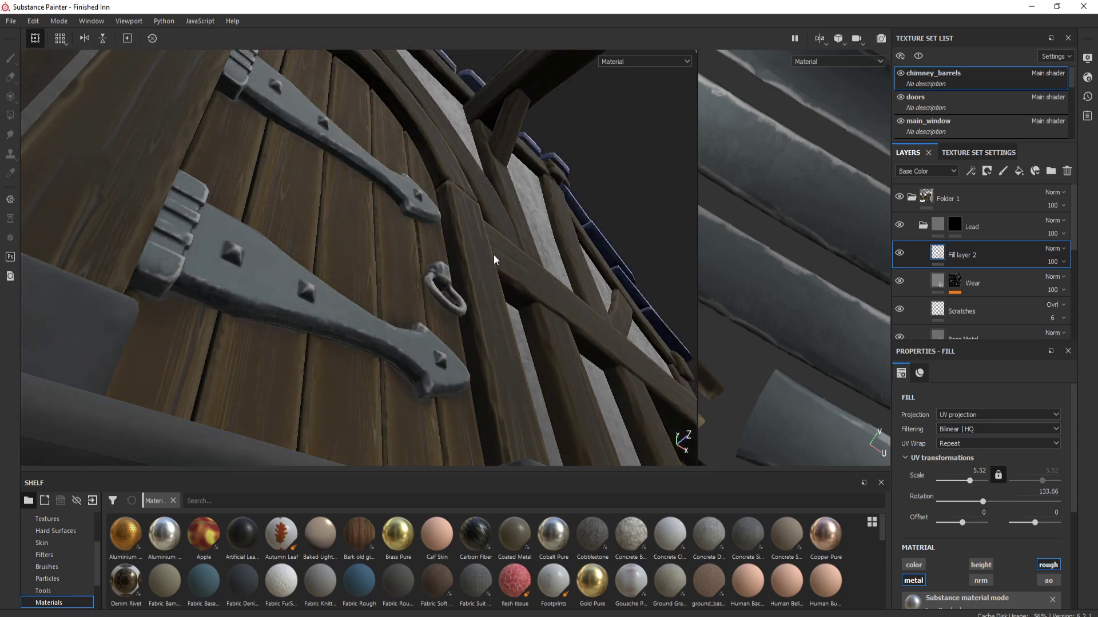
alt+right_drag(494, 260, 418, 334)
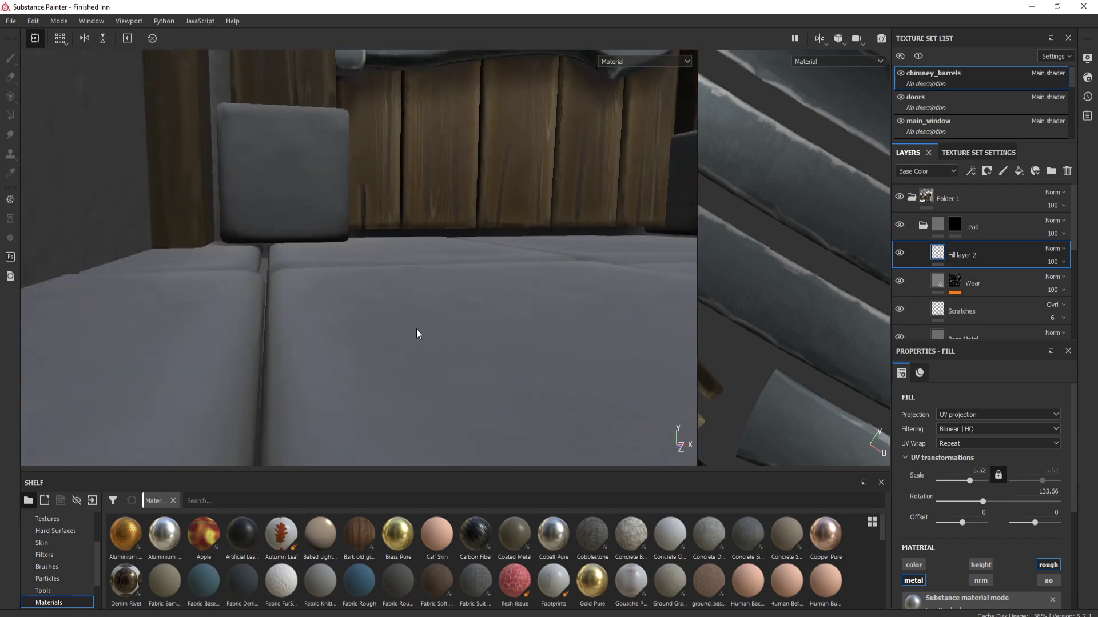
scroll(421, 325, down, 3)
alt+drag(520, 226, 434, 327)
key(f)
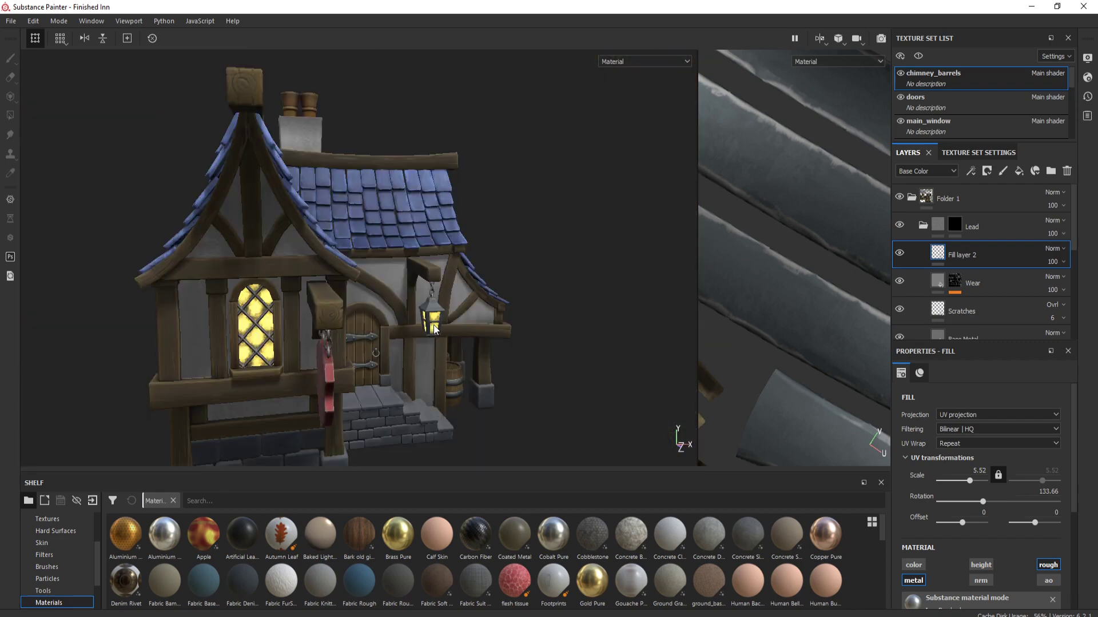
Step: Examine the textured entrance area with its hanging lantern, stone steps, timber beams and barrels
alt+drag(521, 294, 403, 319)
scroll(351, 377, down, 3)
scroll(365, 373, up, 6)
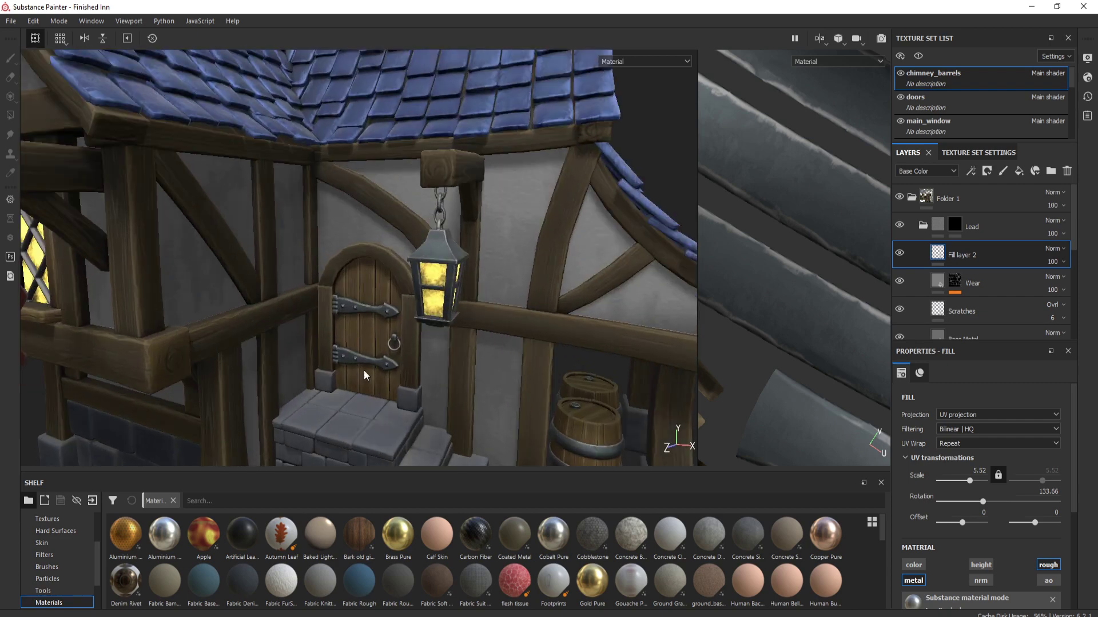
alt+drag(363, 369, 416, 314)
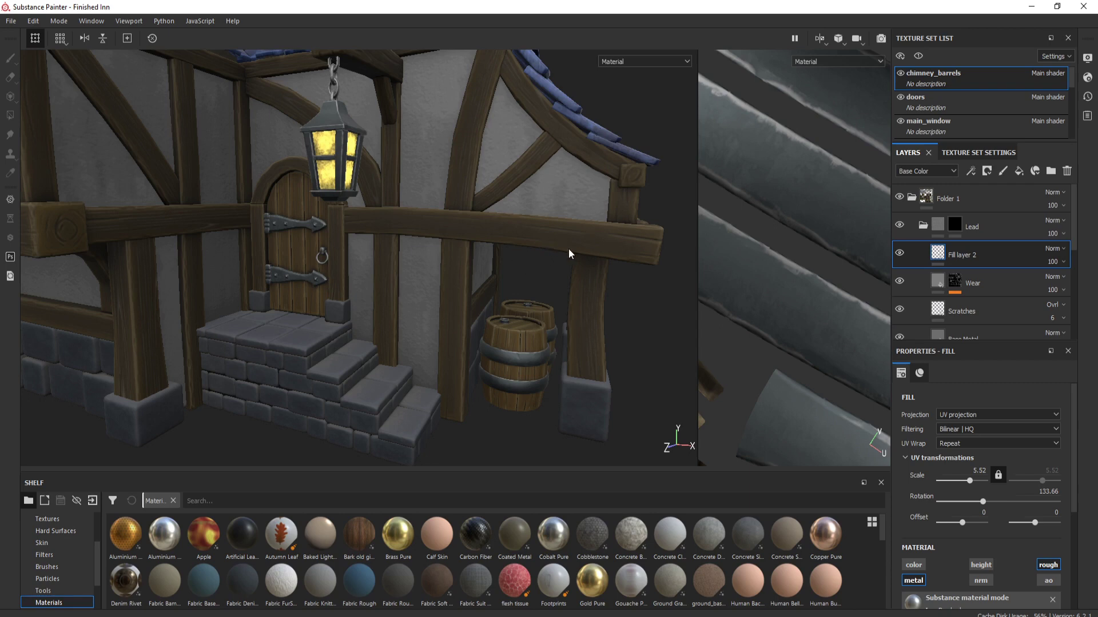
alt+drag(568, 249, 708, 193)
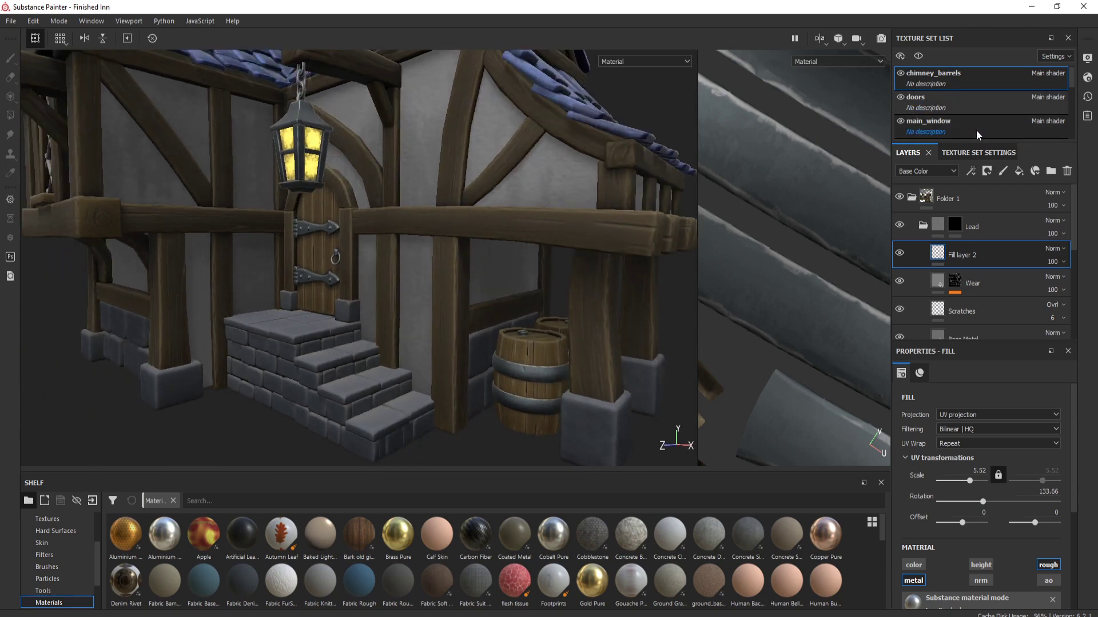
Step: Activate the Wood texture set, collapse its Stylized Roof Tiles folder and expand the Stylized Wood folder
scroll(976, 129, down, 5)
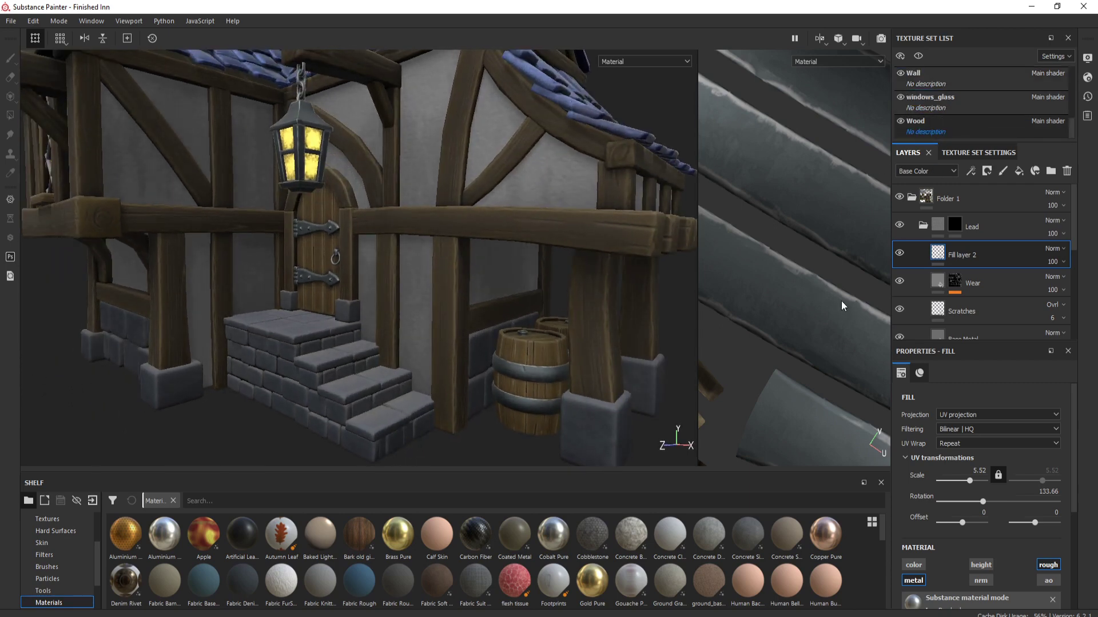
click(964, 127)
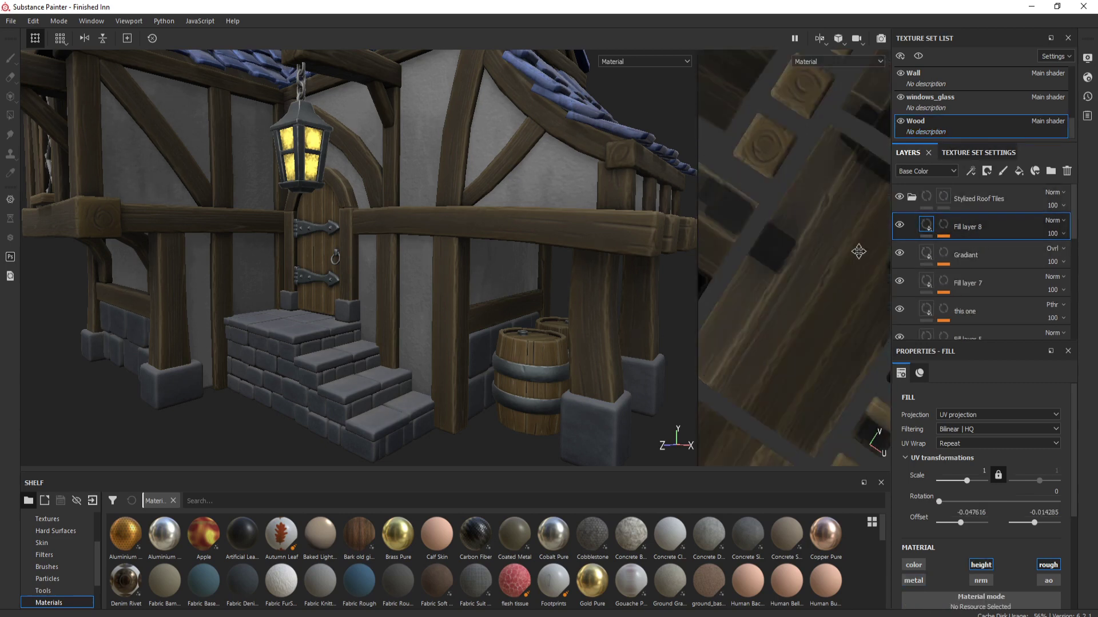
click(910, 197)
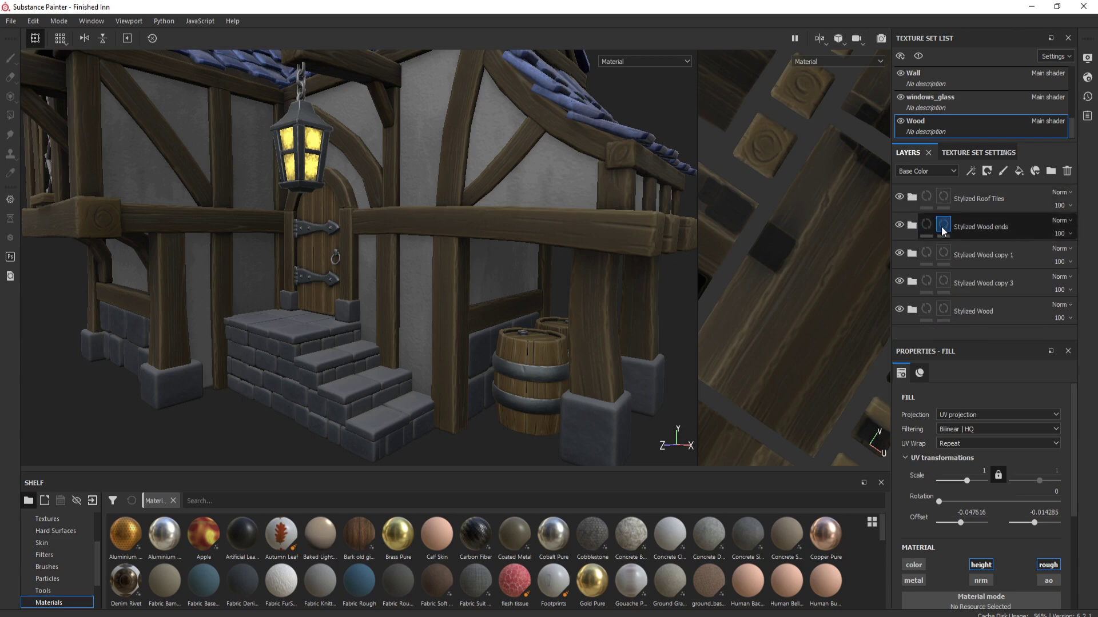
click(911, 312)
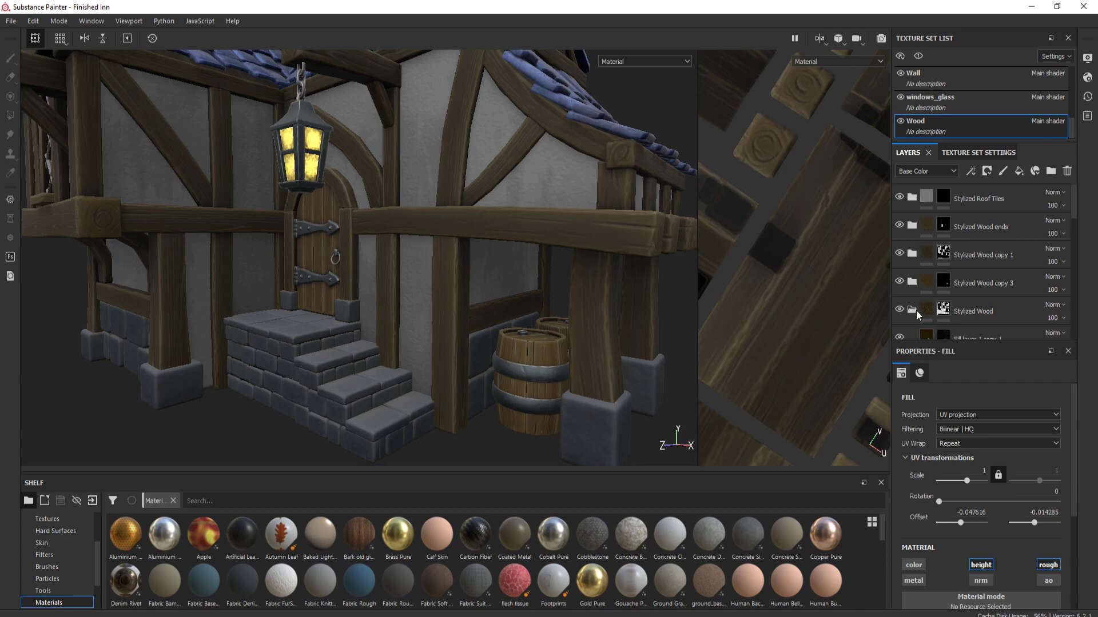
Step: Set the Base Color midtone to 0.755 in the Levels effect of Stylized Wood's Base Pattern layer
scroll(950, 310, down, 4)
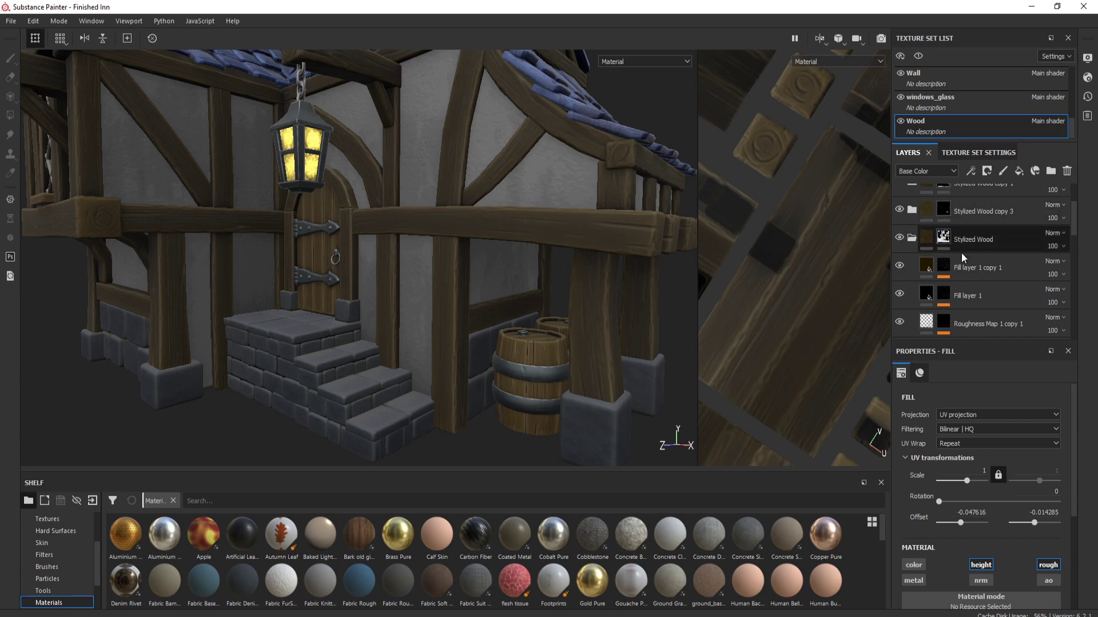
scroll(975, 286, down, 5)
scroll(976, 264, down, 6)
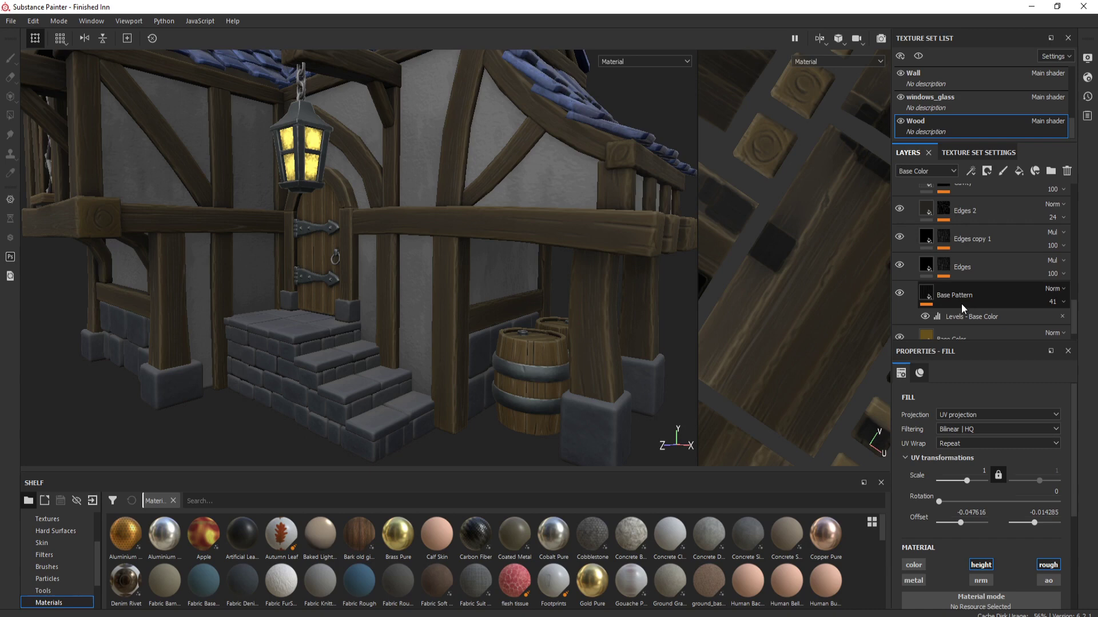
scroll(965, 310, down, 1)
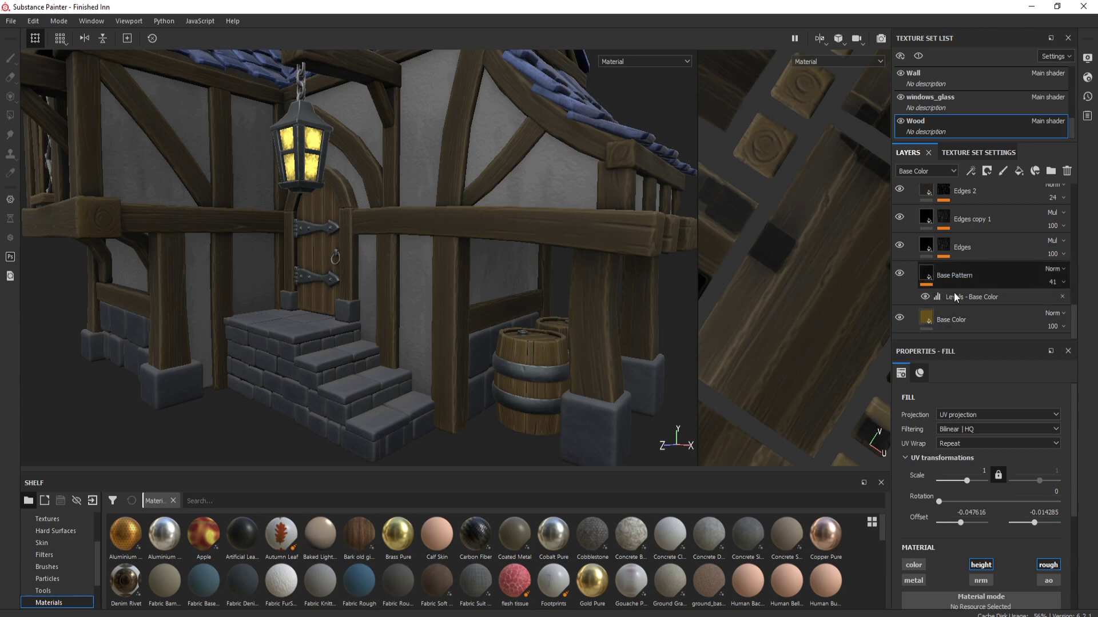
click(983, 297)
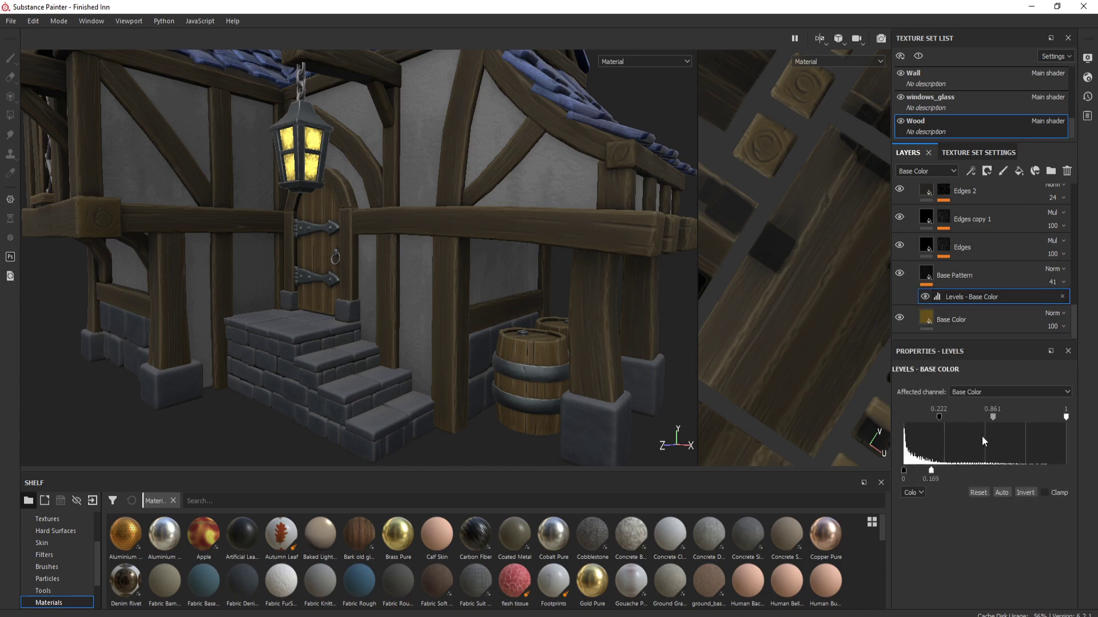
drag(1039, 420, 985, 417)
Step: Examine the wood grain on the porch beams and posts, and review the Edges, Cavity and Color variation layers
alt+drag(607, 272, 502, 321)
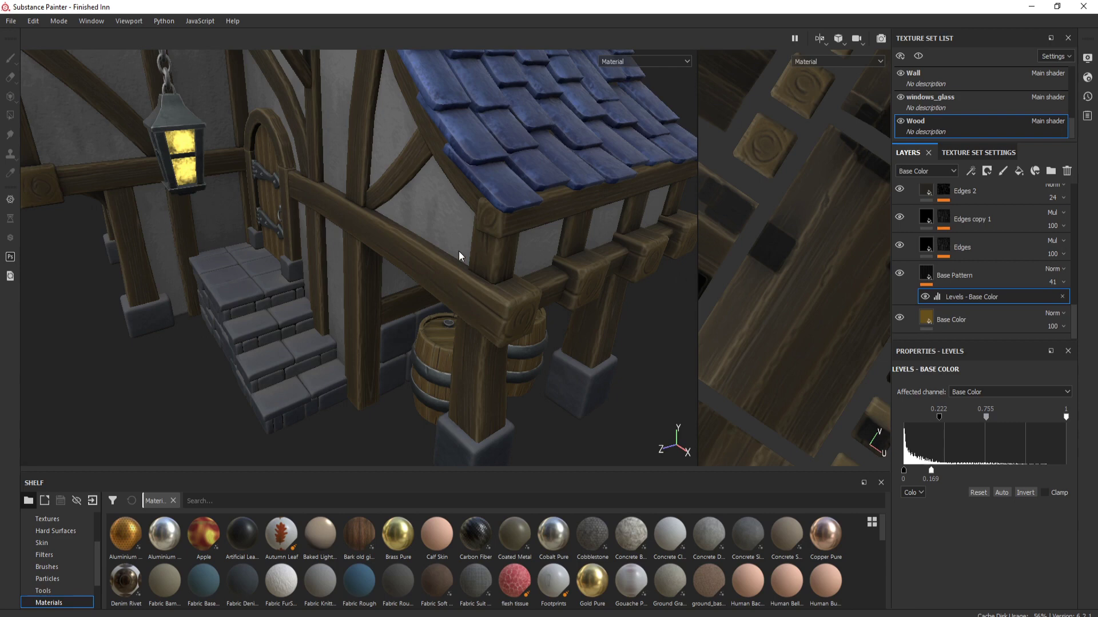
scroll(499, 305, up, 5)
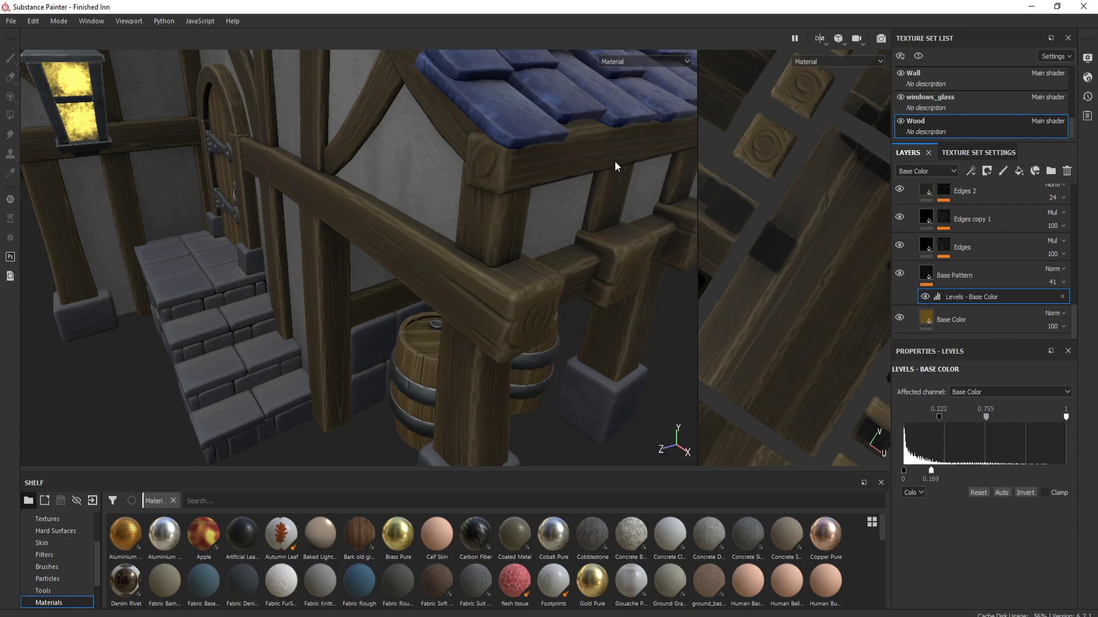
scroll(1006, 240, up, 3)
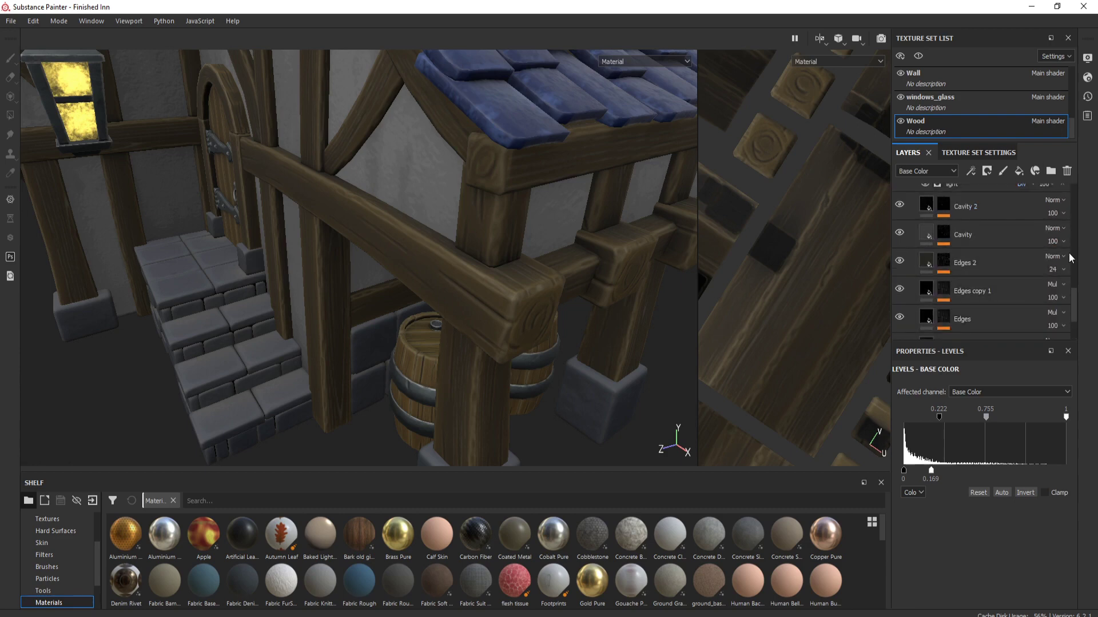
scroll(980, 301, up, 3)
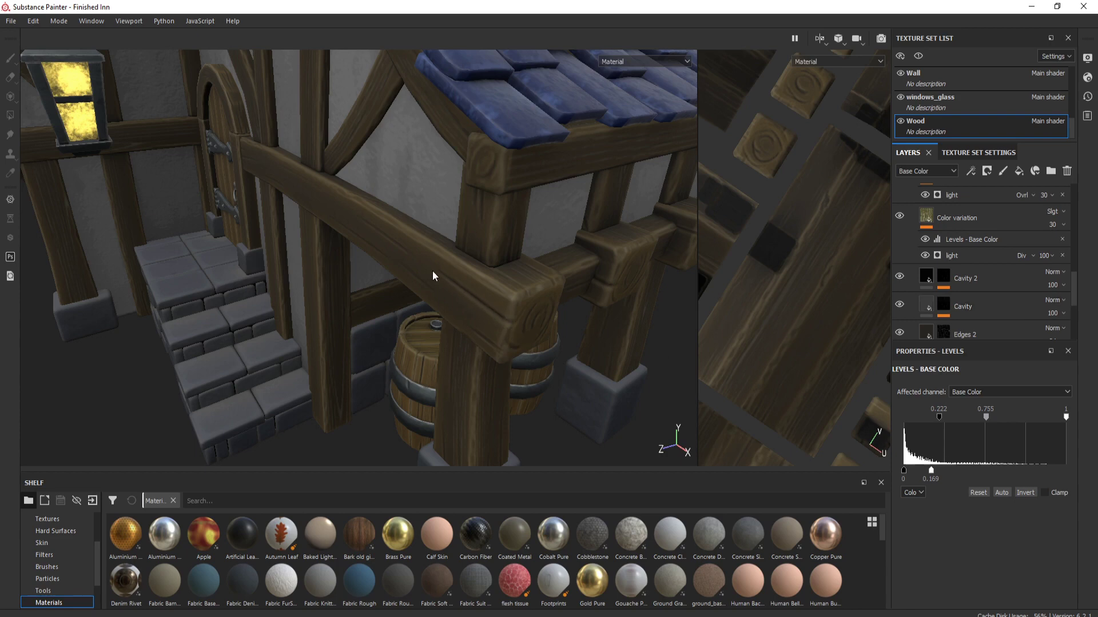
scroll(472, 304, down, 3)
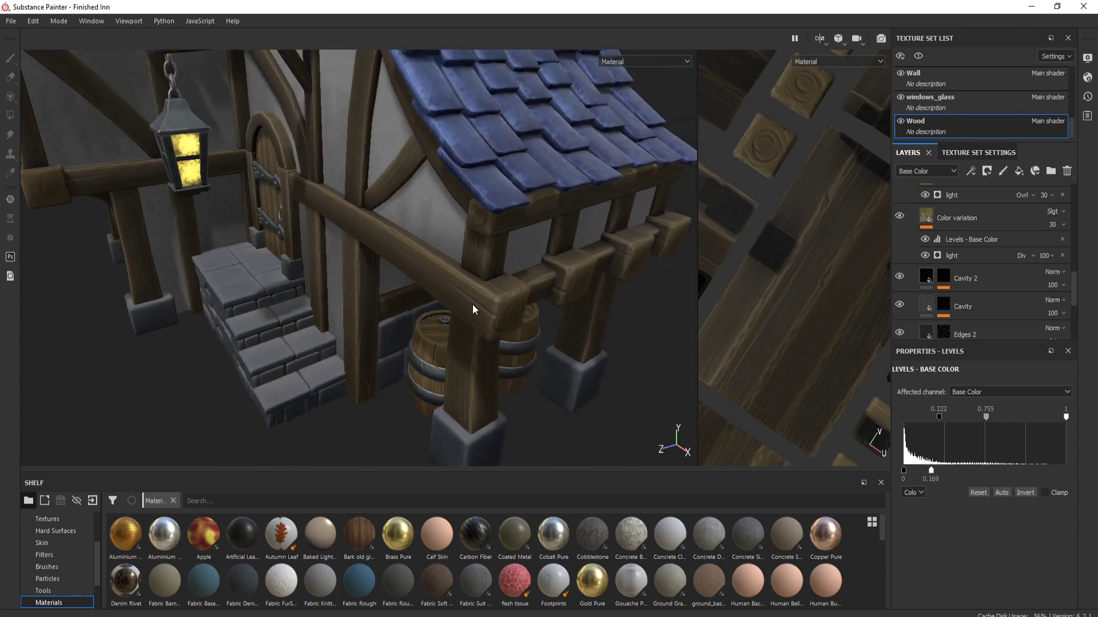
alt+drag(472, 304, 533, 365)
alt+drag(567, 417, 564, 246)
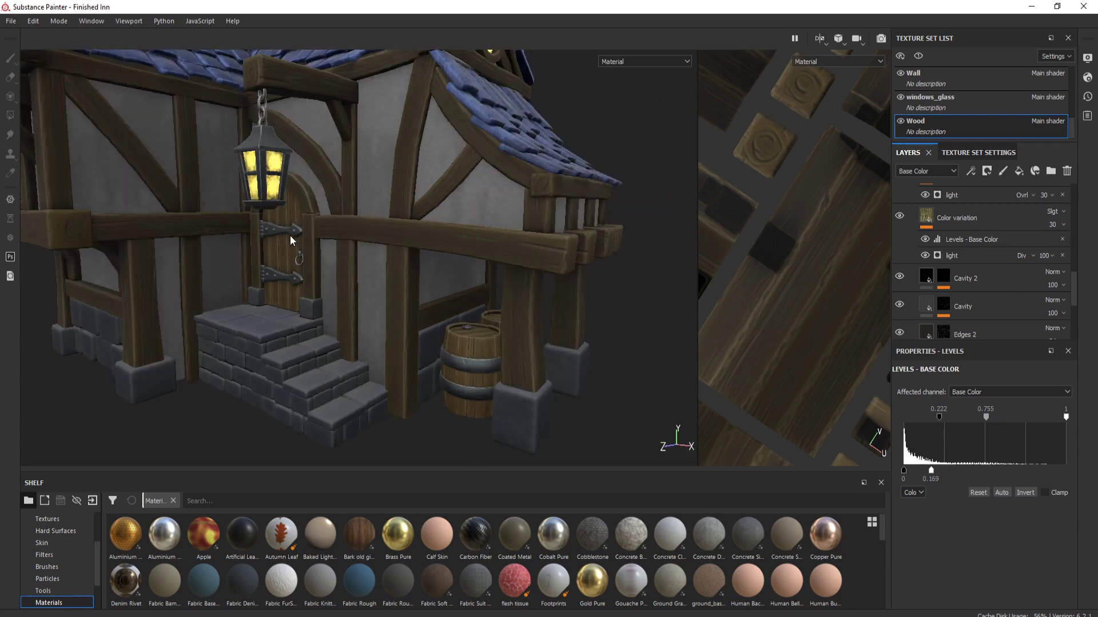
Step: Hide and reshow the Dirt layer to compare its effect on the wood around the front door
scroll(526, 266, up, 2)
alt+drag(527, 269, 429, 259)
scroll(362, 248, up, 3)
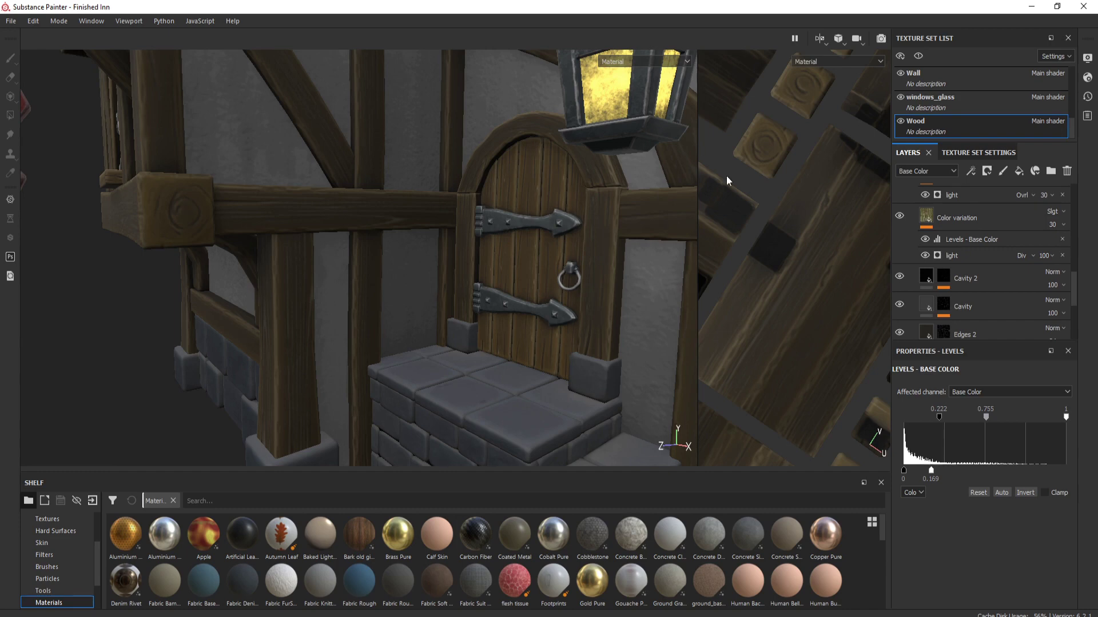
scroll(1000, 245, up, 2)
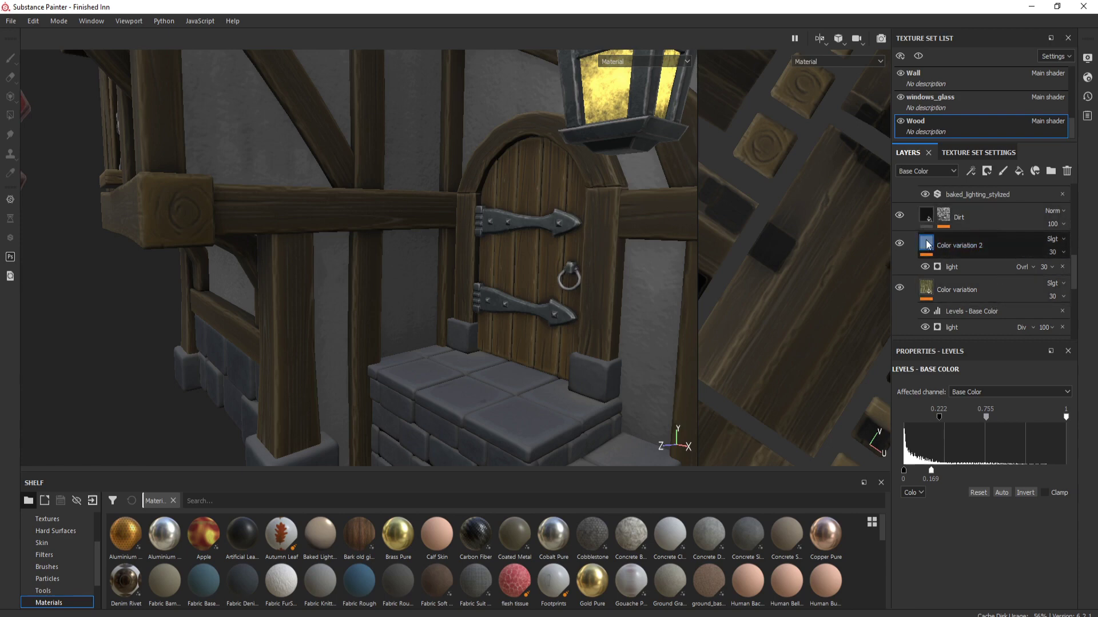
click(900, 215)
click(901, 215)
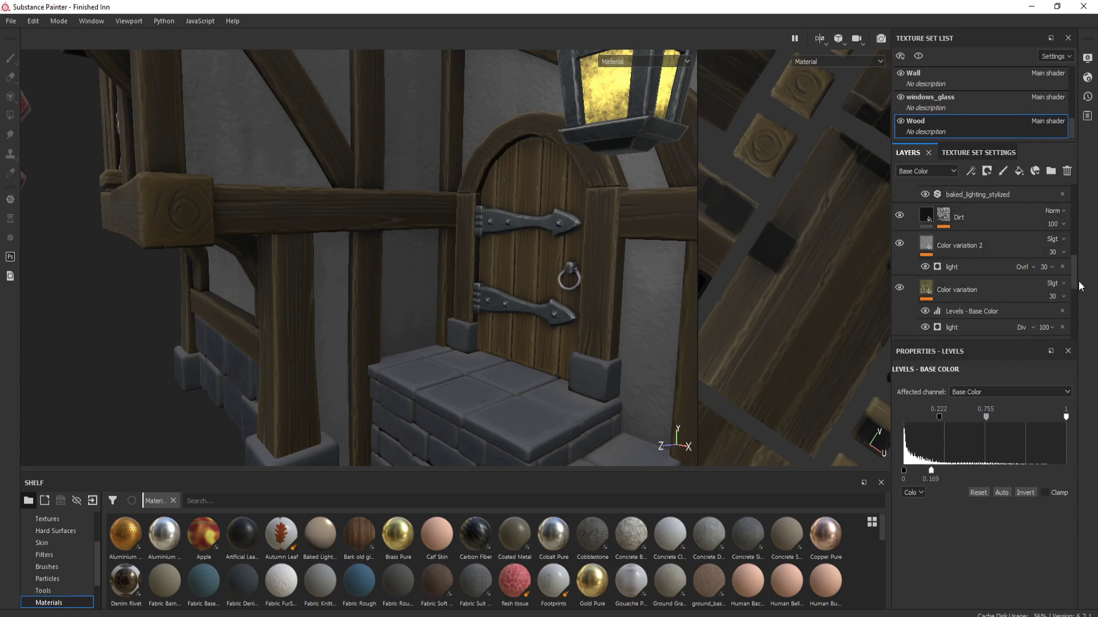
Step: Review the roughness, curvature edge and fill layers of Stylized Wood, and inspect the inn's wood and roof under rotated environment lighting
scroll(1062, 251, up, 3)
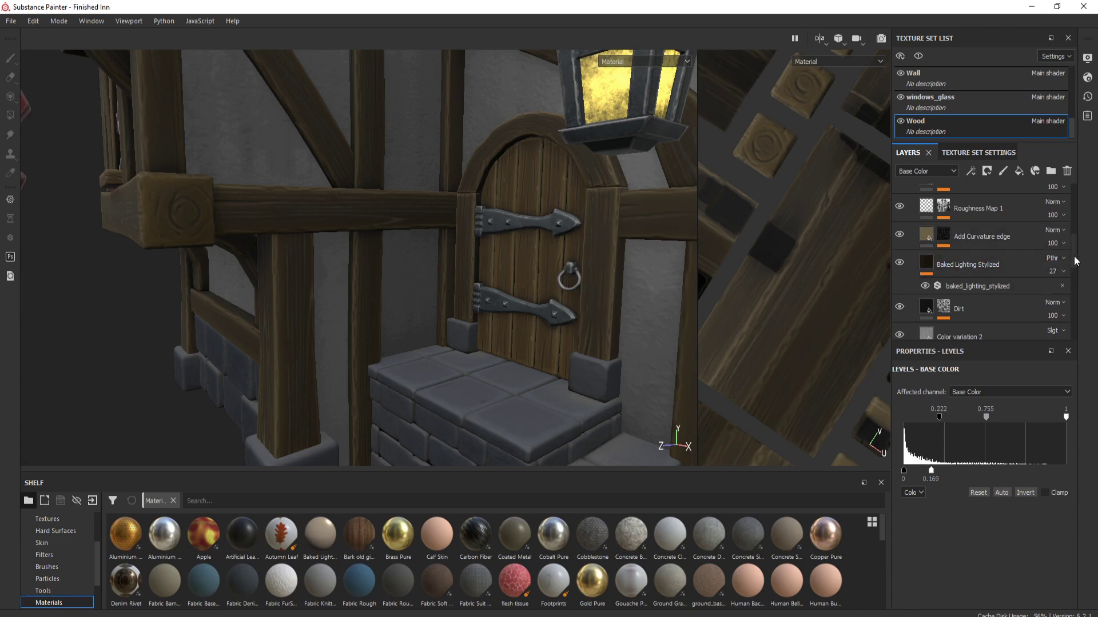
drag(1074, 255, 1075, 243)
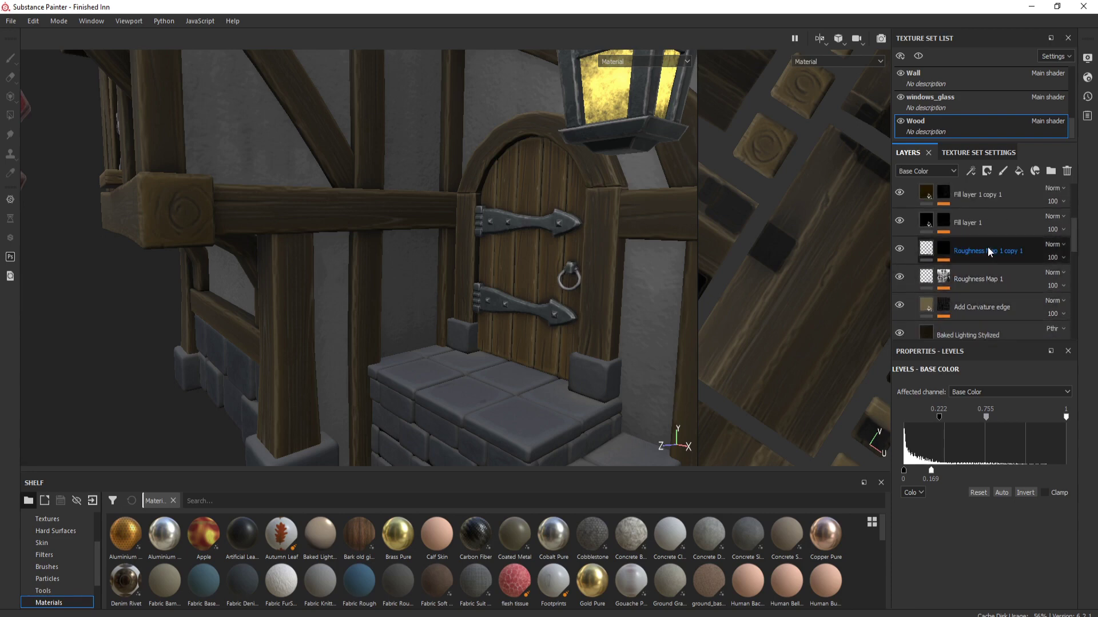
shift+right_drag(543, 238, 485, 269)
alt+drag(485, 270, 492, 197)
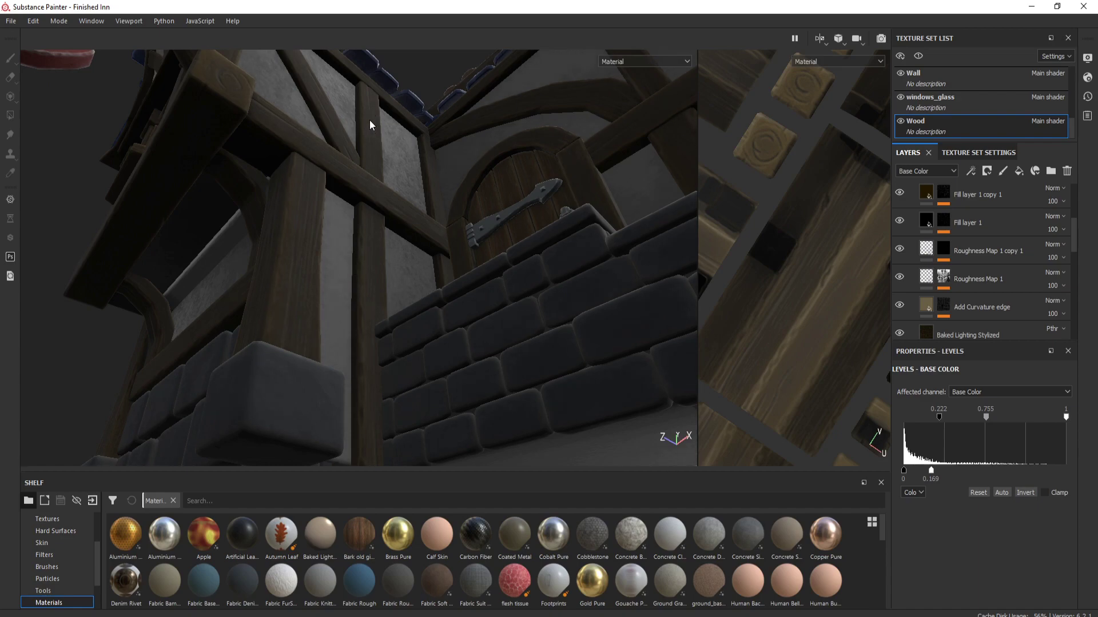
alt+drag(384, 143, 388, 228)
shift+right_drag(388, 228, 339, 215)
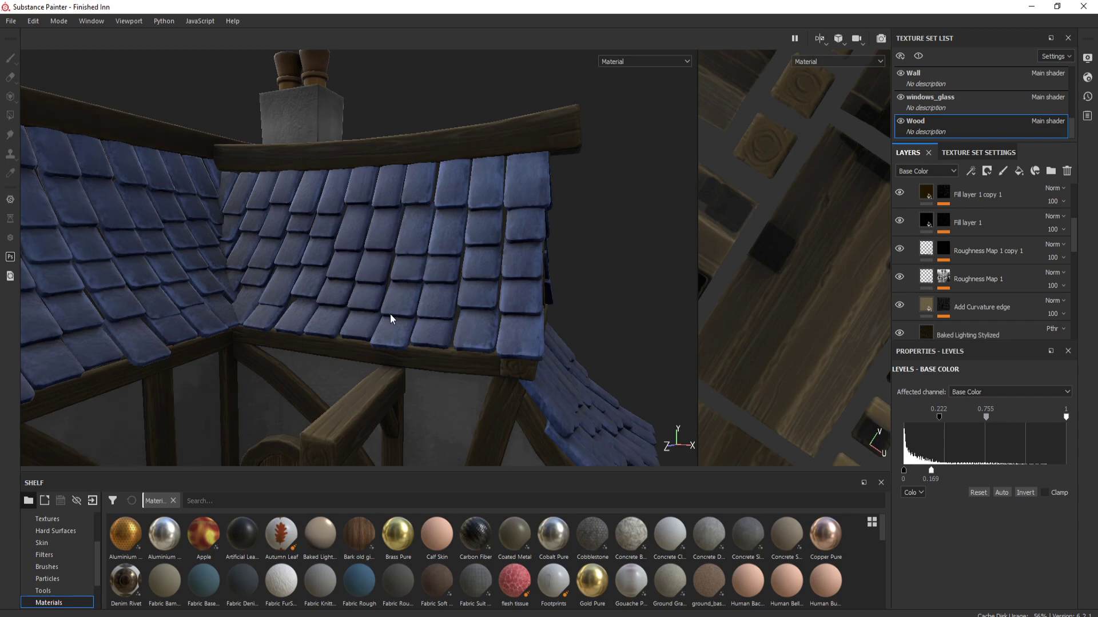
key(alt)
alt+drag(454, 237, 411, 195)
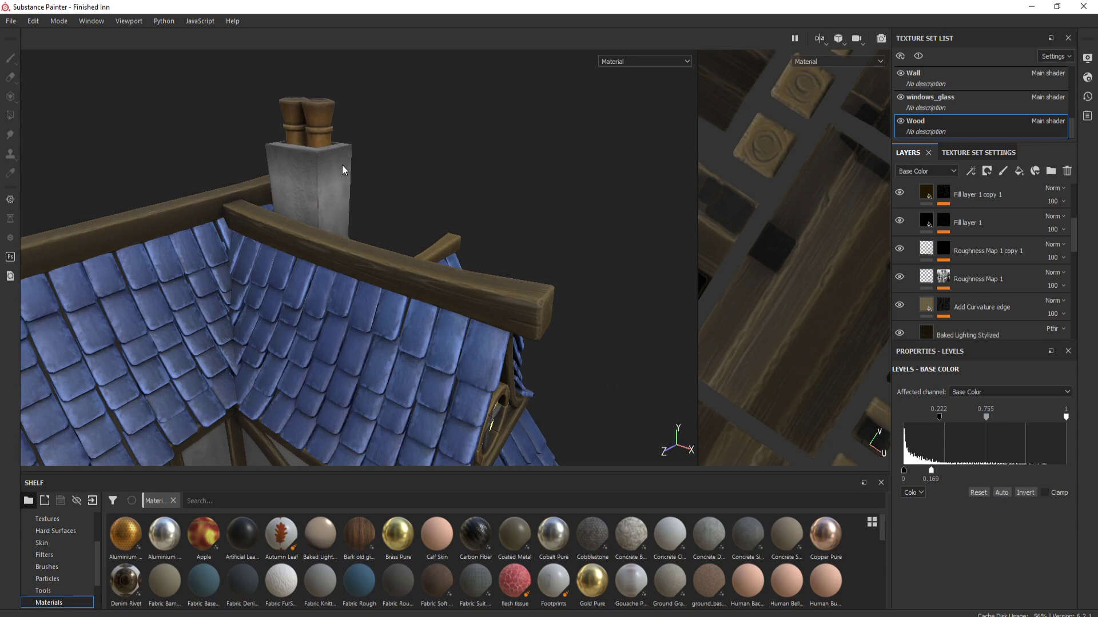
scroll(431, 309, up, 3)
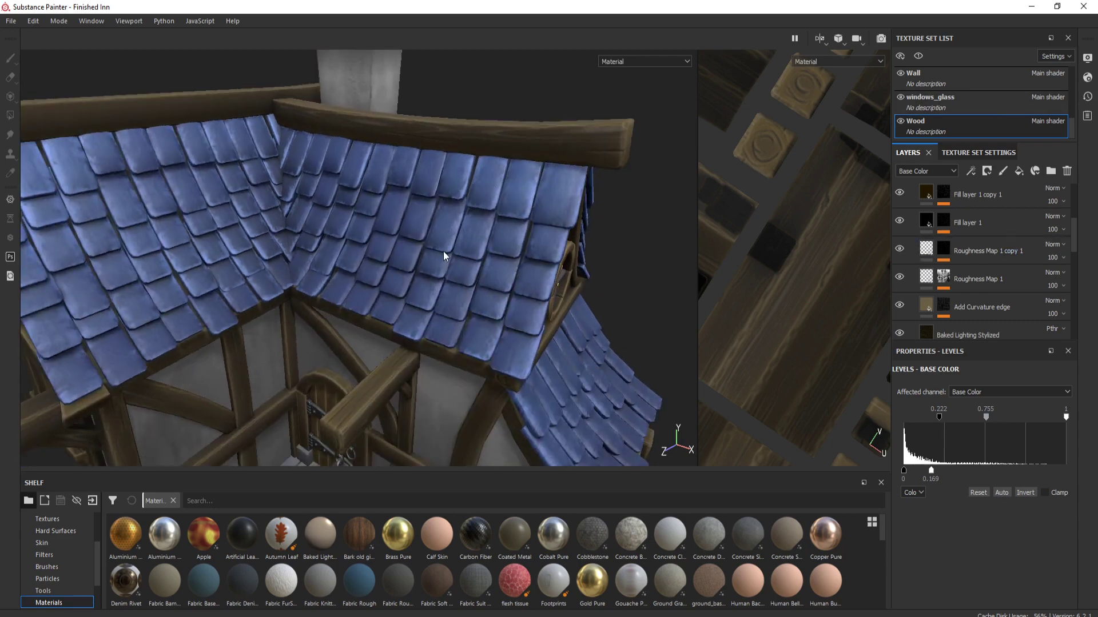
scroll(444, 252, down, 3)
alt+drag(458, 297, 416, 221)
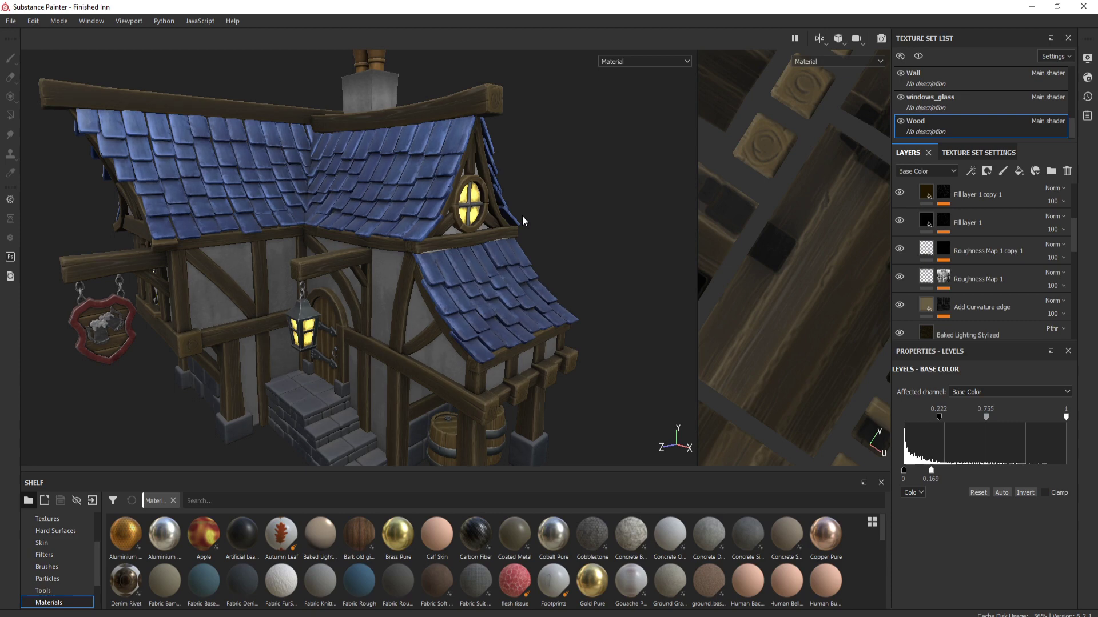
Step: Examine the beams around the hanging lantern up close and review the Cavity, Edges and Base Pattern layers of Stylized Wood
scroll(1078, 252, down, 1)
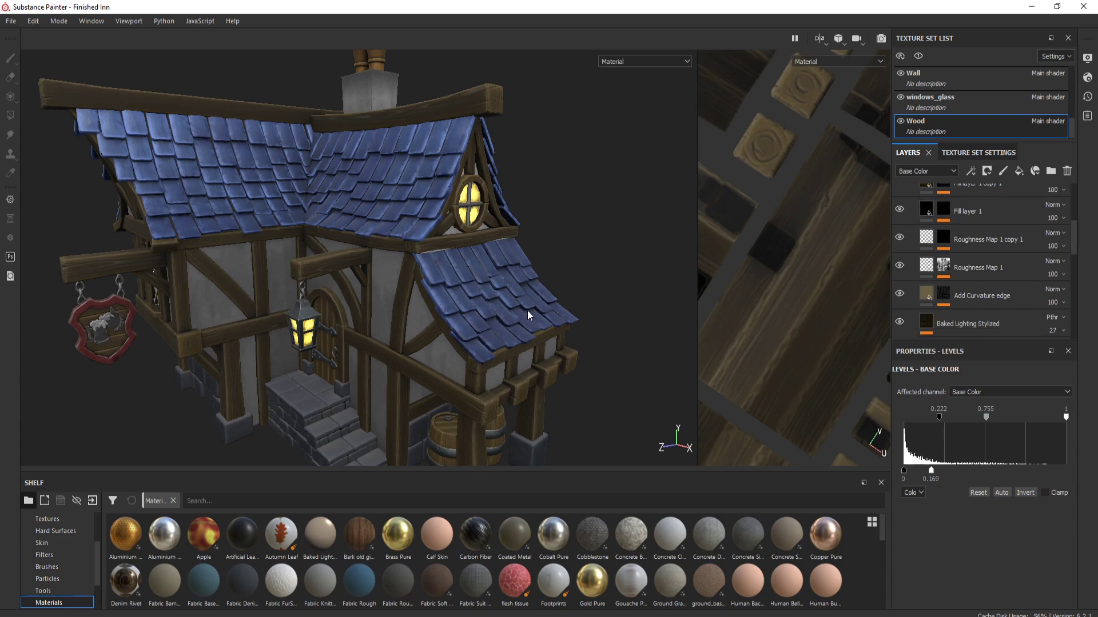
scroll(446, 277, down, 2)
scroll(440, 277, up, 6)
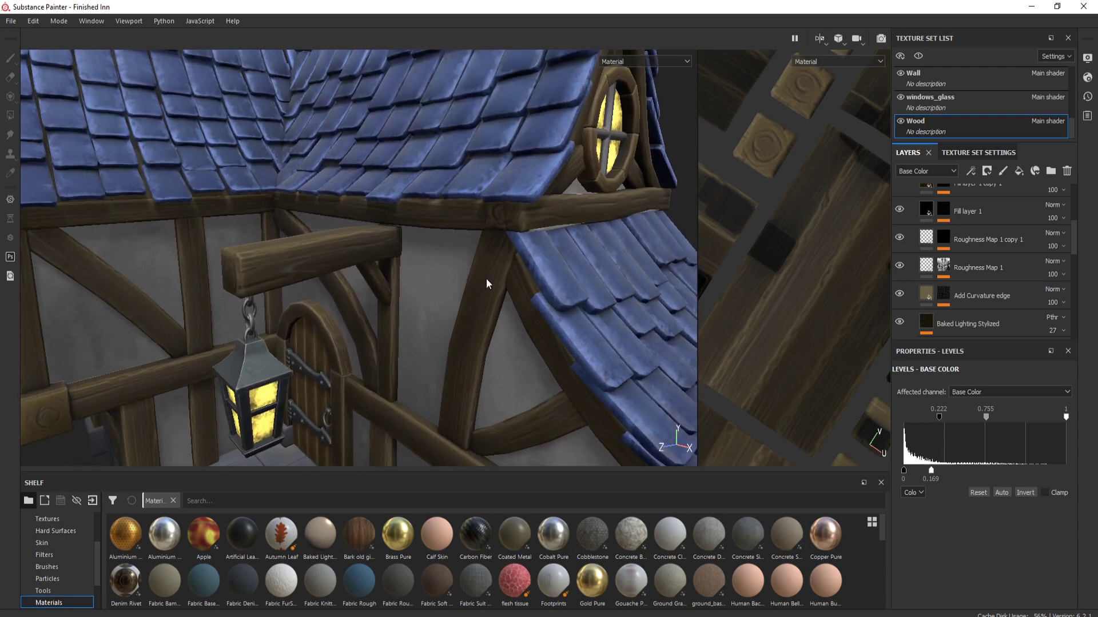
scroll(497, 258, up, 1)
scroll(1055, 276, down, 4)
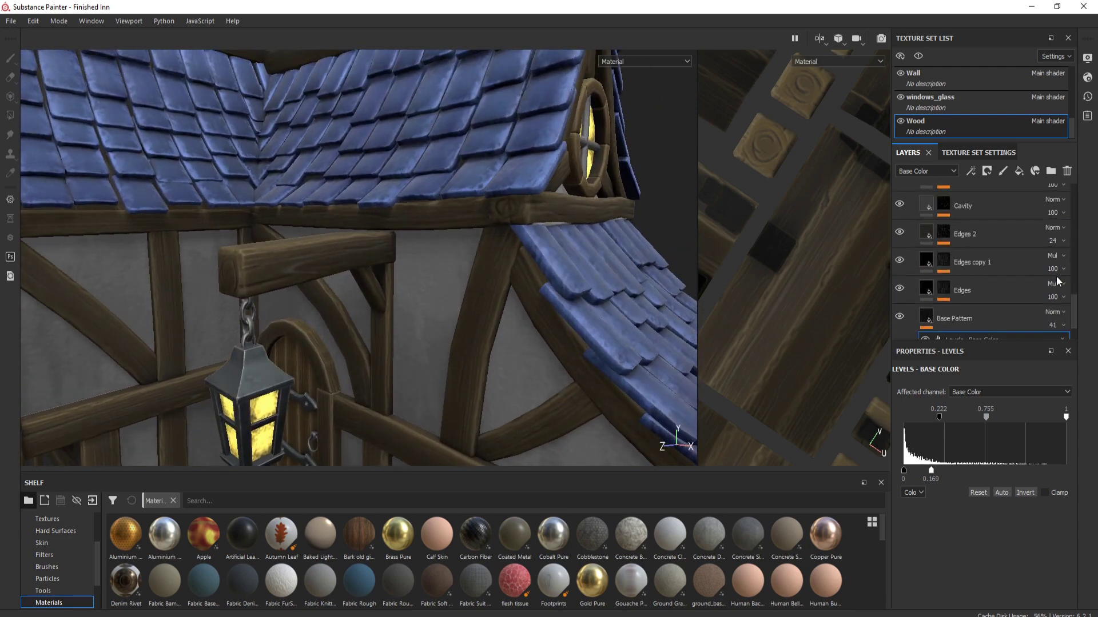
scroll(1055, 276, down, 3)
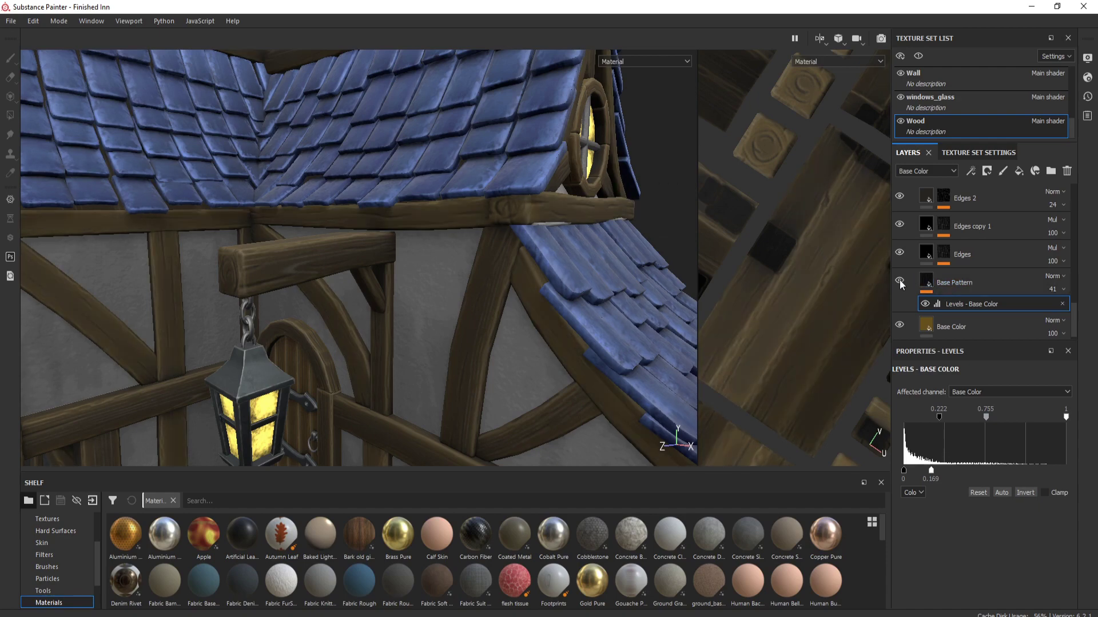
scroll(460, 257, up, 2)
scroll(530, 222, up, 1)
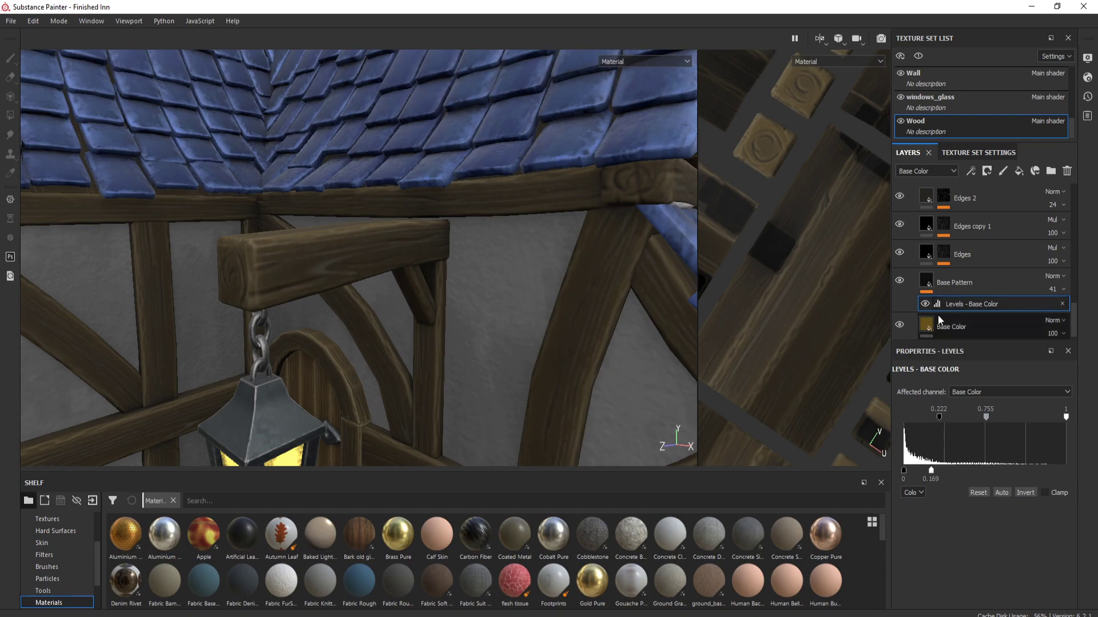
Step: Hide and reshow the Base Pattern layer to compare its effect on the inn's wooden beams from several angles
scroll(514, 309, down, 10)
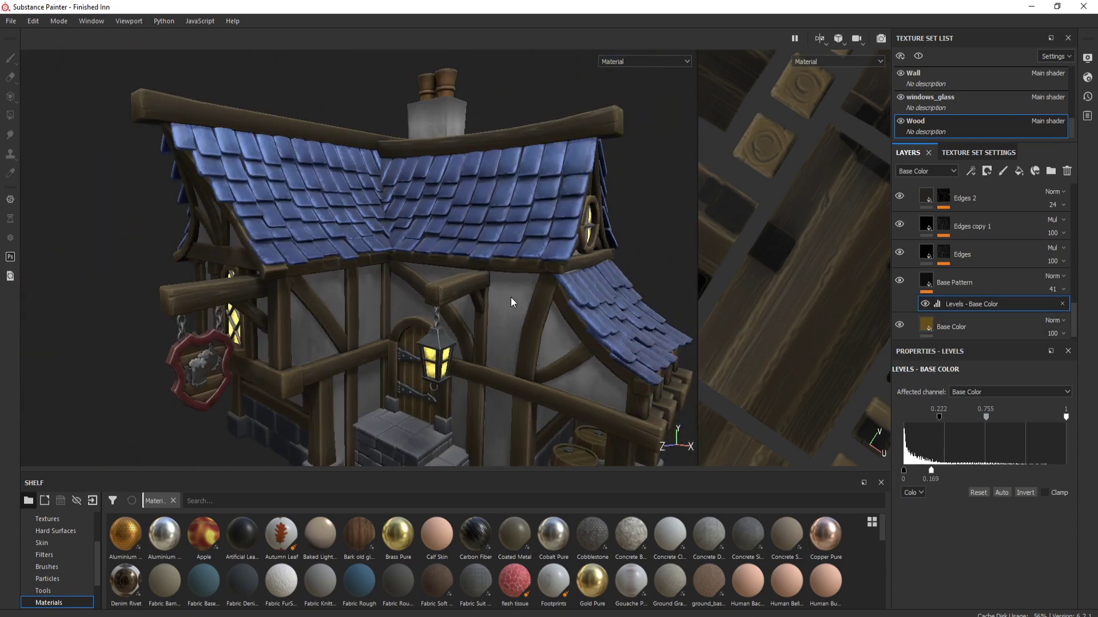
alt+drag(510, 297, 556, 302)
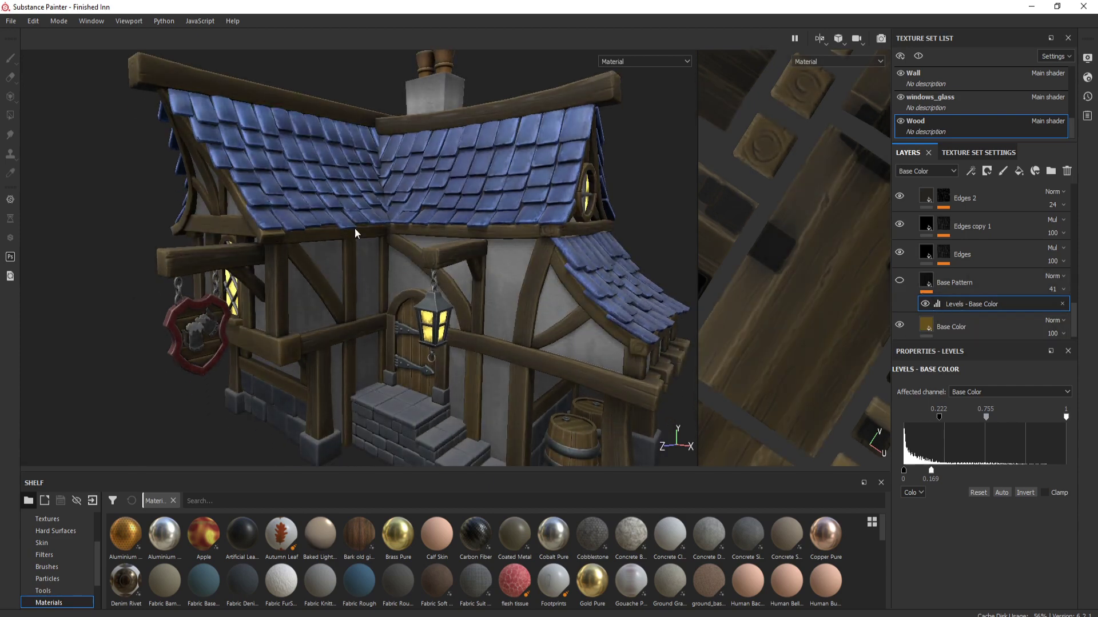
alt+drag(483, 276, 511, 279)
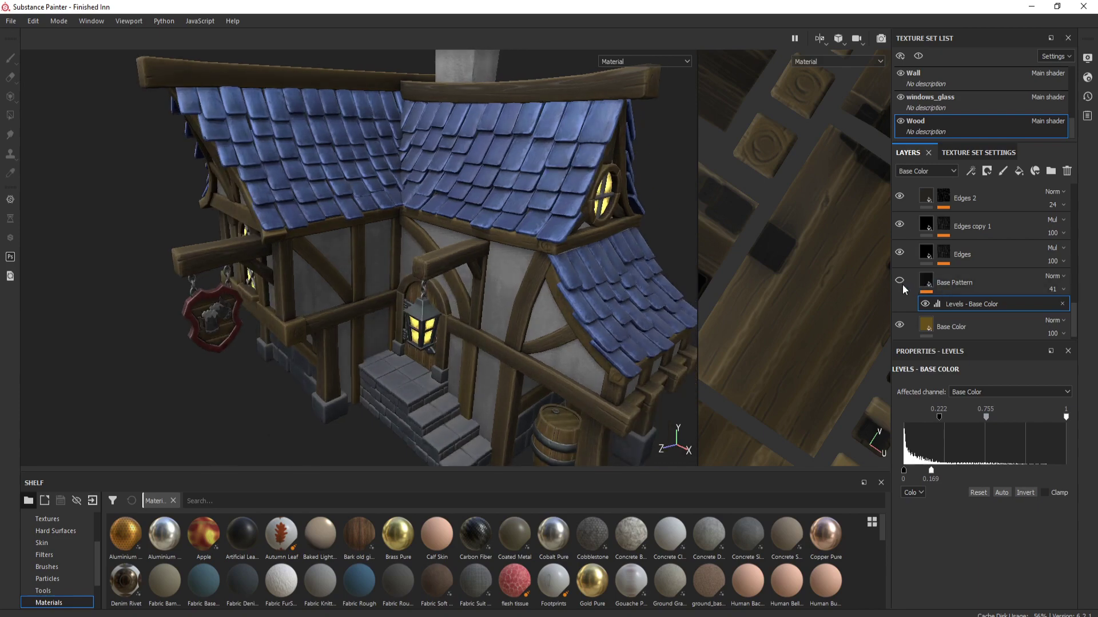
scroll(547, 275, down, 8)
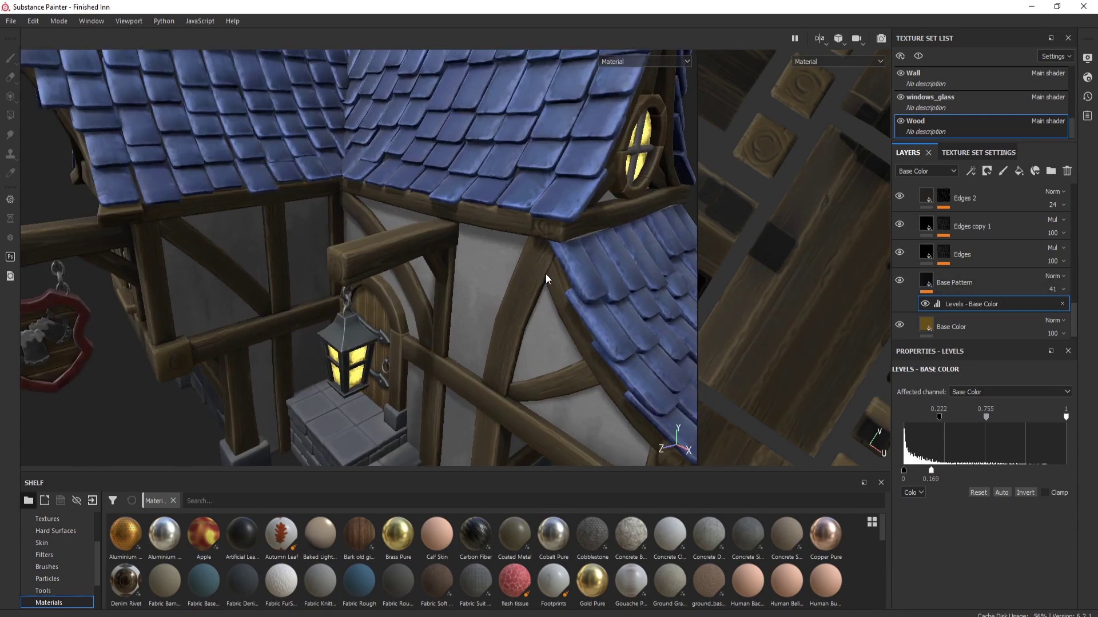
scroll(516, 262, down, 3)
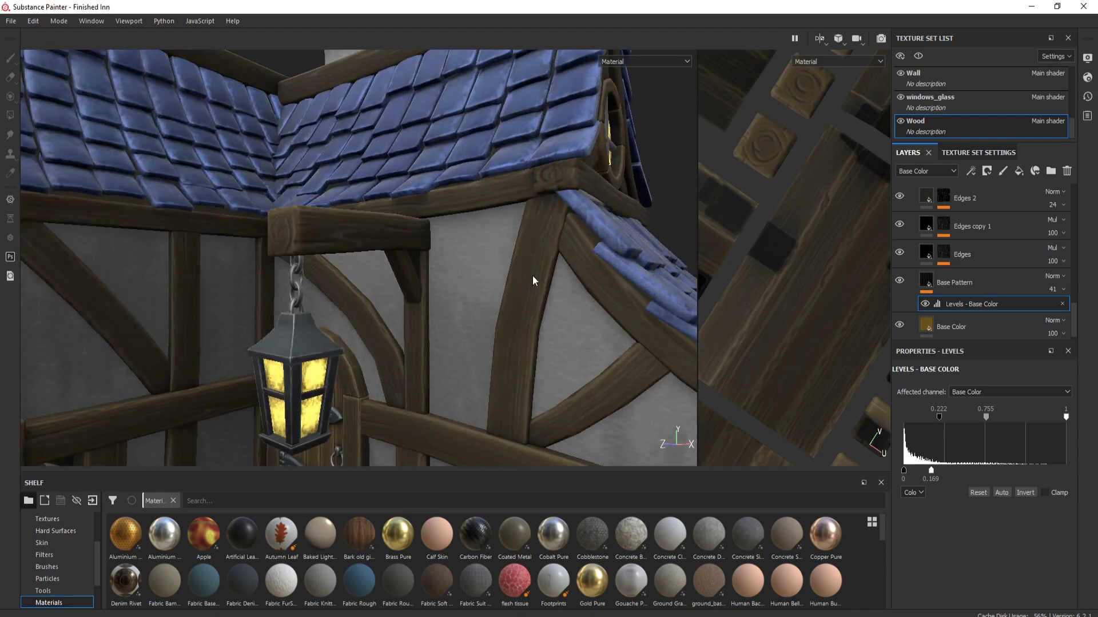
scroll(530, 280, up, 8)
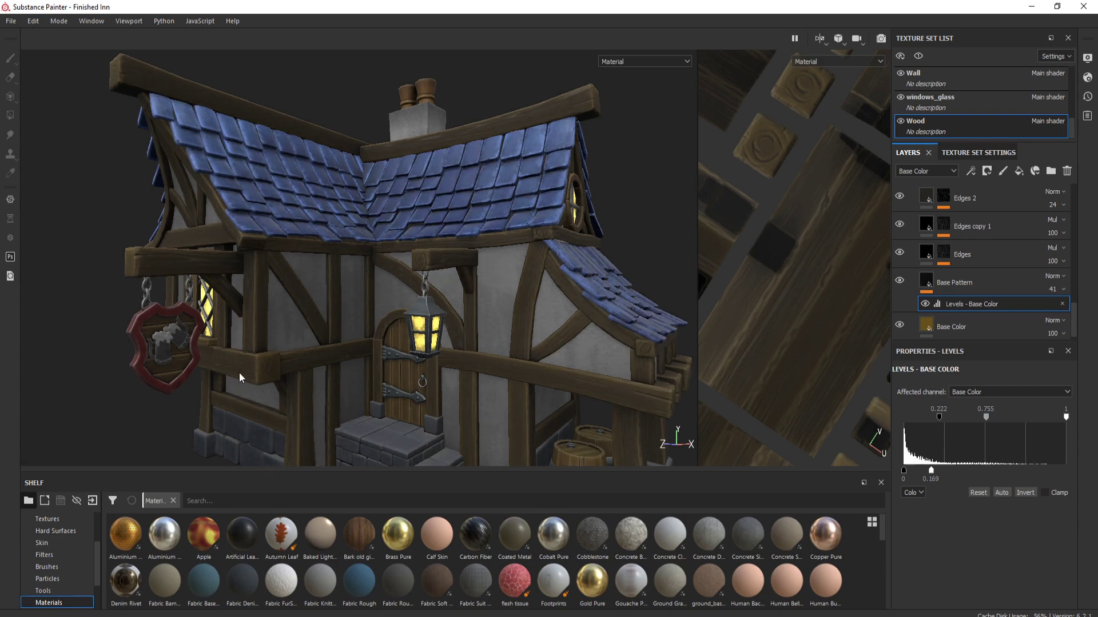
Step: Hide and reshow the Stylized Wood ends and Stylized Wood copy 1 folders to compare them on the beam holding the tavern sign
alt+middle_drag(239, 372, 356, 249)
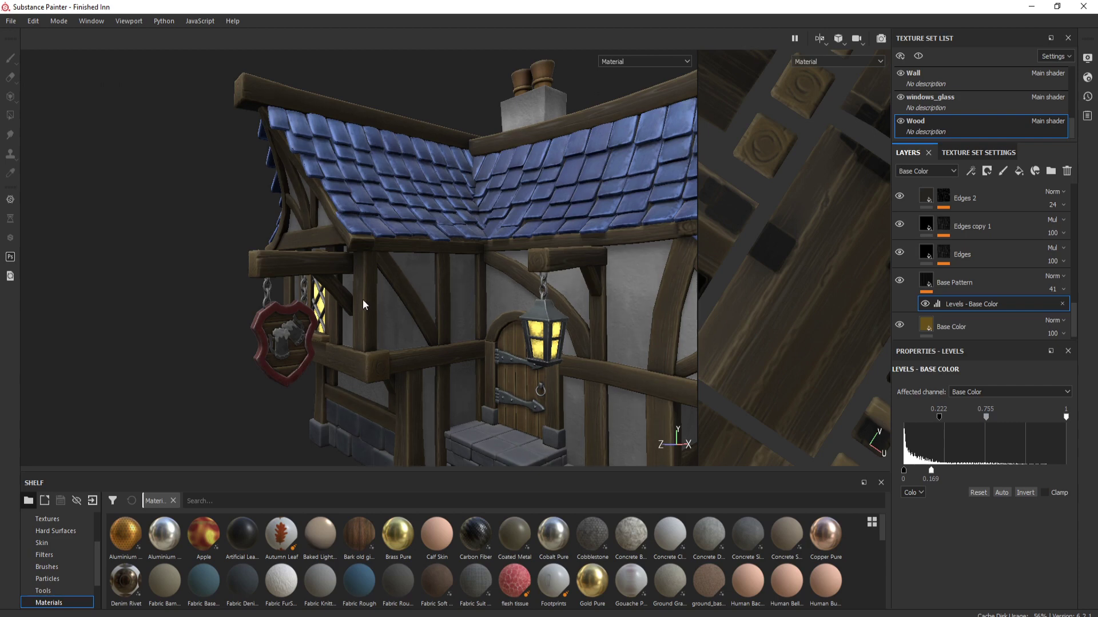
scroll(362, 299, up, 6)
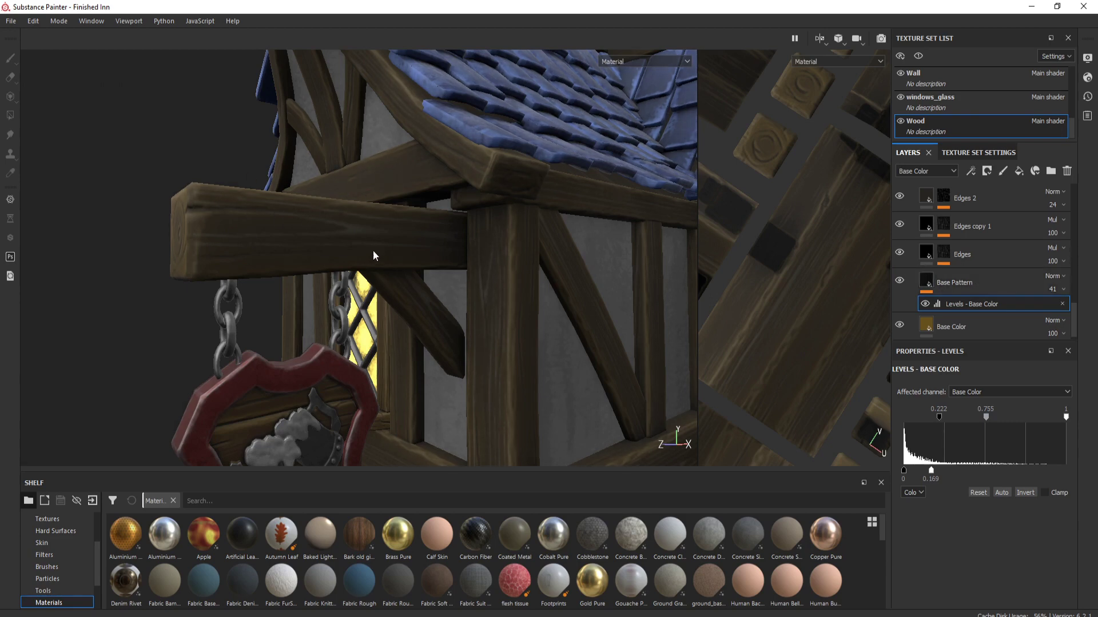
scroll(993, 246, up, 10)
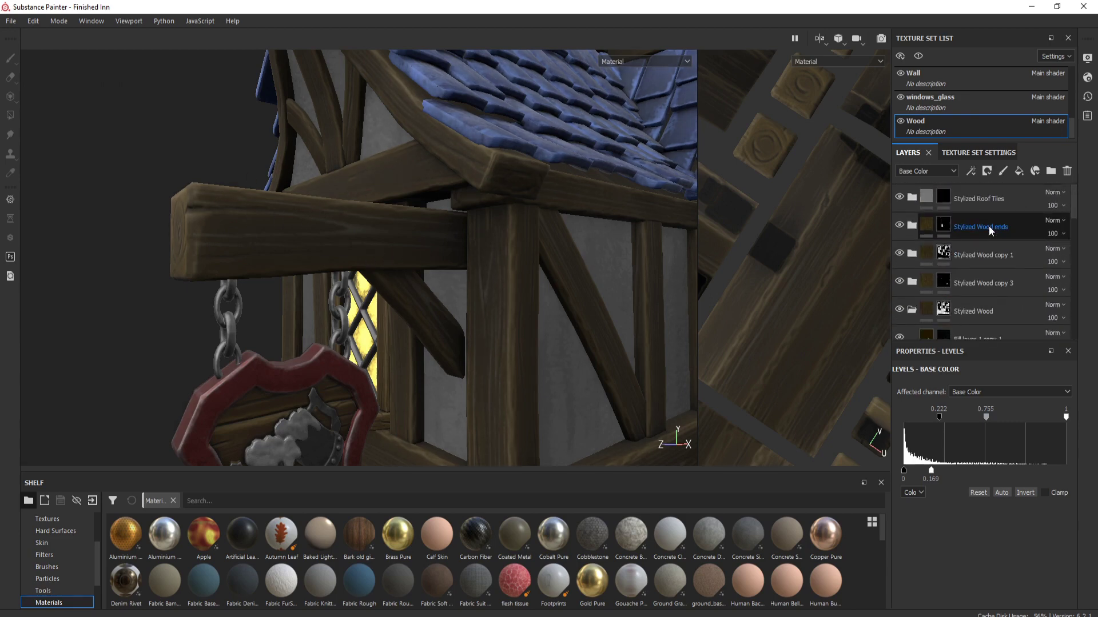
click(899, 225)
click(899, 225)
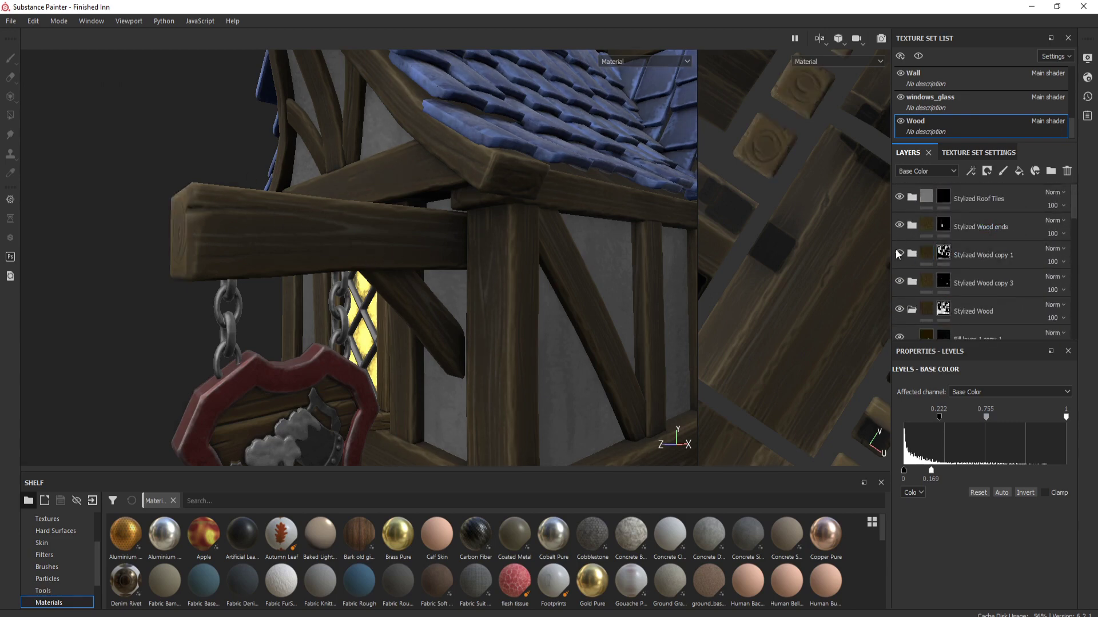
click(899, 253)
click(899, 254)
Step: Expand the Stylized Wood copy 1 folder and review its layers down to the Base Color layer
click(912, 253)
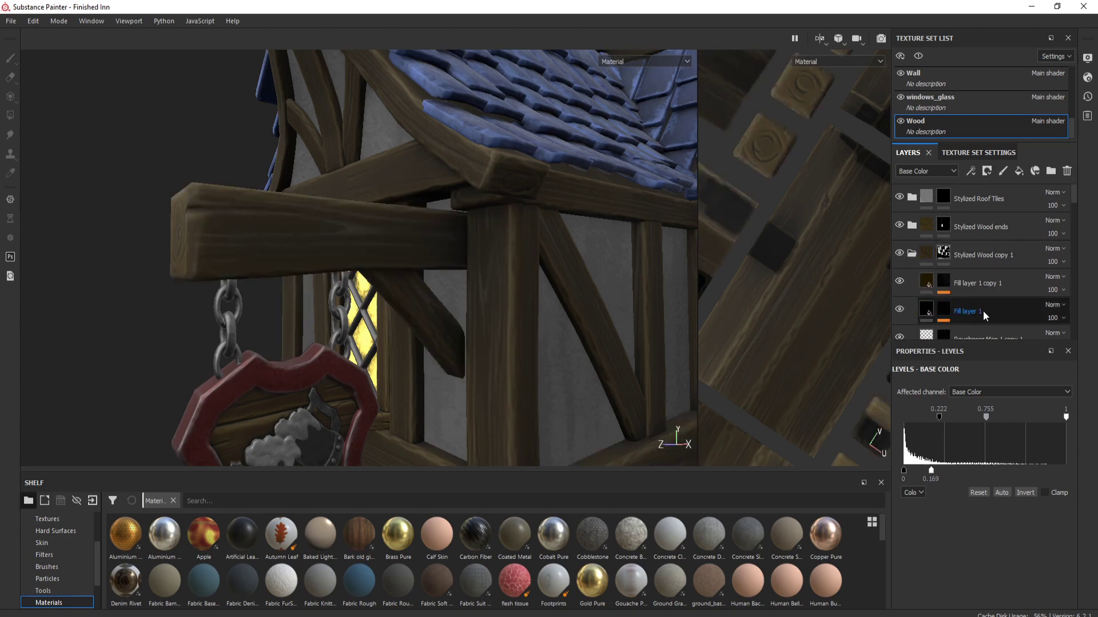
scroll(981, 312, down, 3)
scroll(945, 293, down, 3)
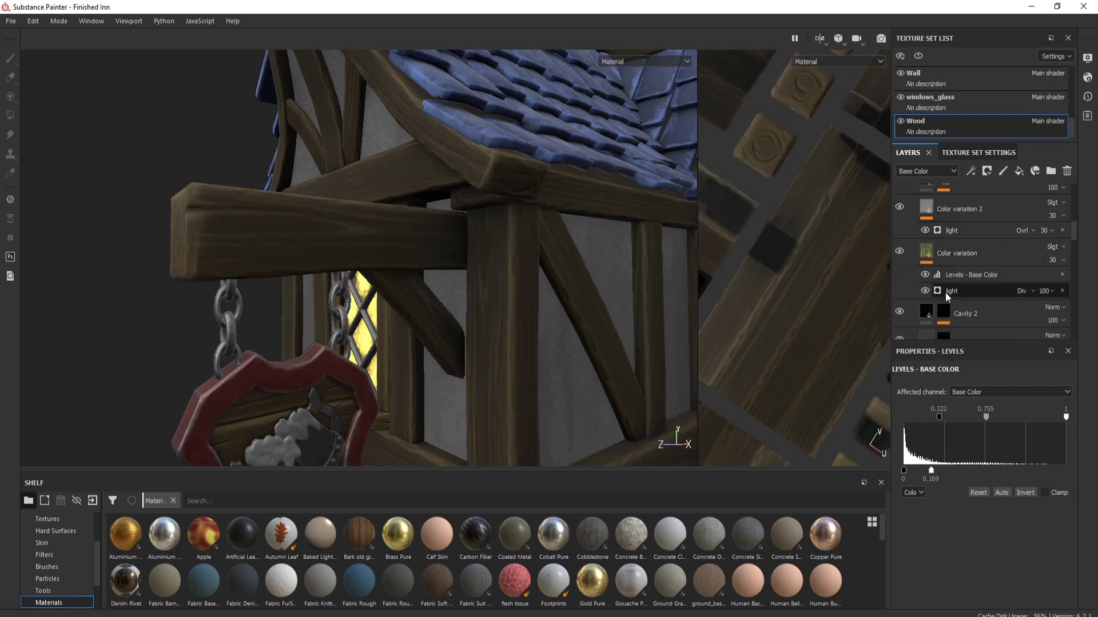
scroll(964, 256, down, 5)
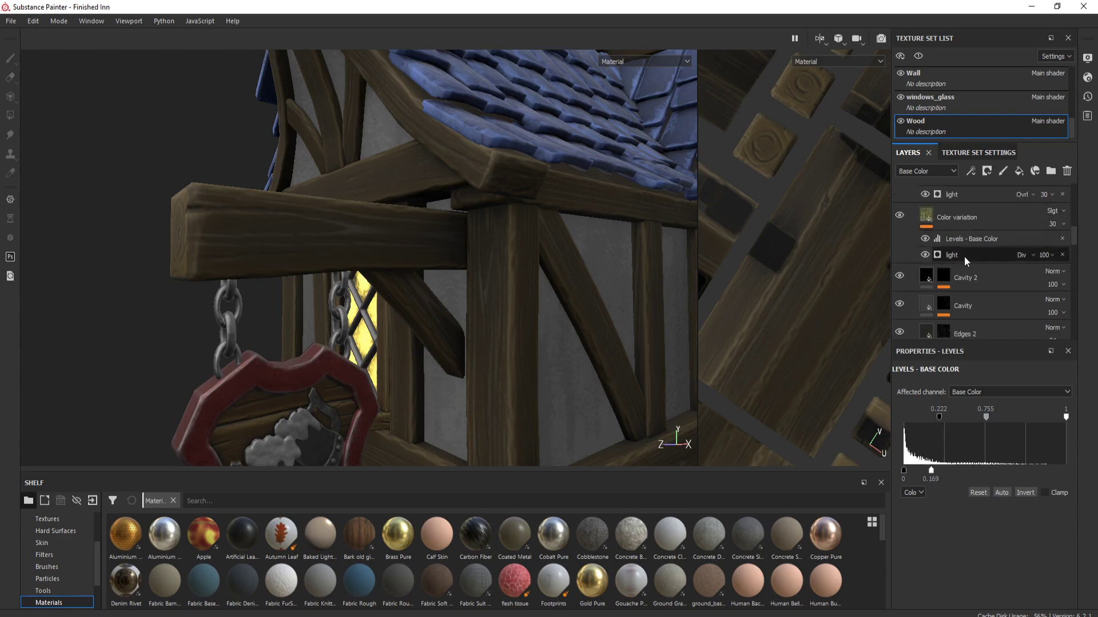
scroll(970, 277, down, 1)
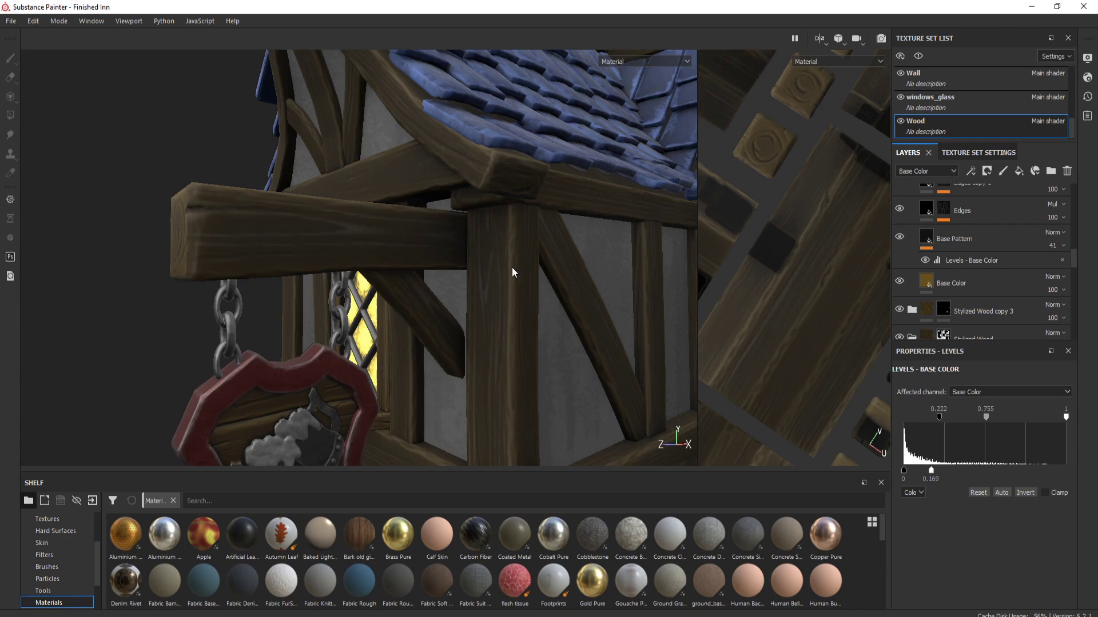
Step: Frame the lantern by the front door, activate the windows_glass texture set and inspect its glowing glass texture in the UV view
scroll(513, 273, down, 6)
scroll(426, 247, up, 1)
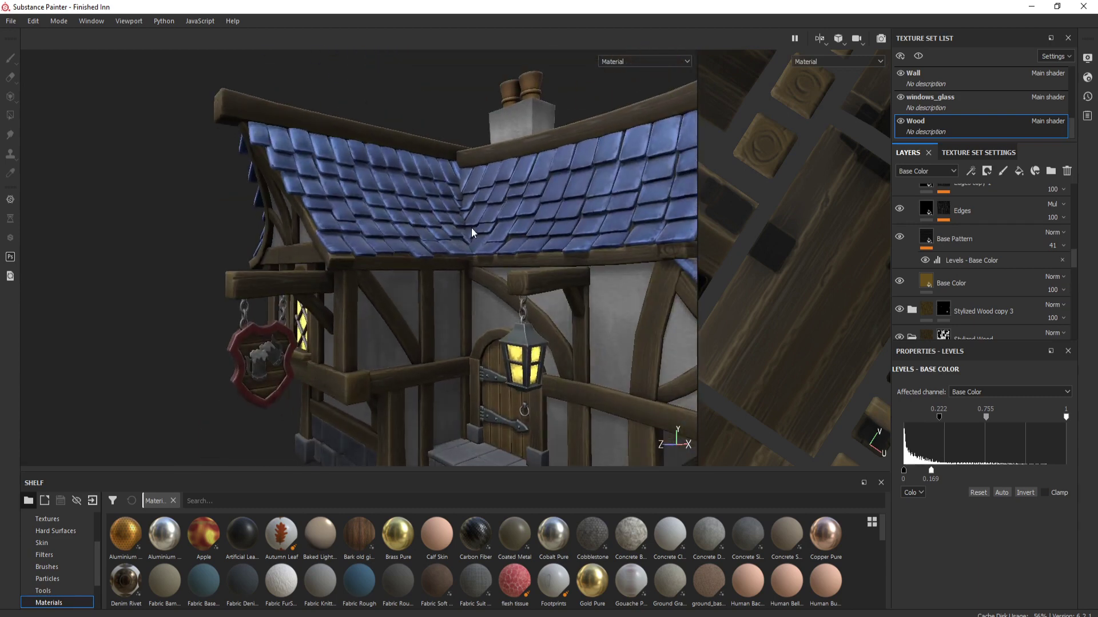
middle_drag(547, 368, 476, 273)
scroll(475, 273, up, 5)
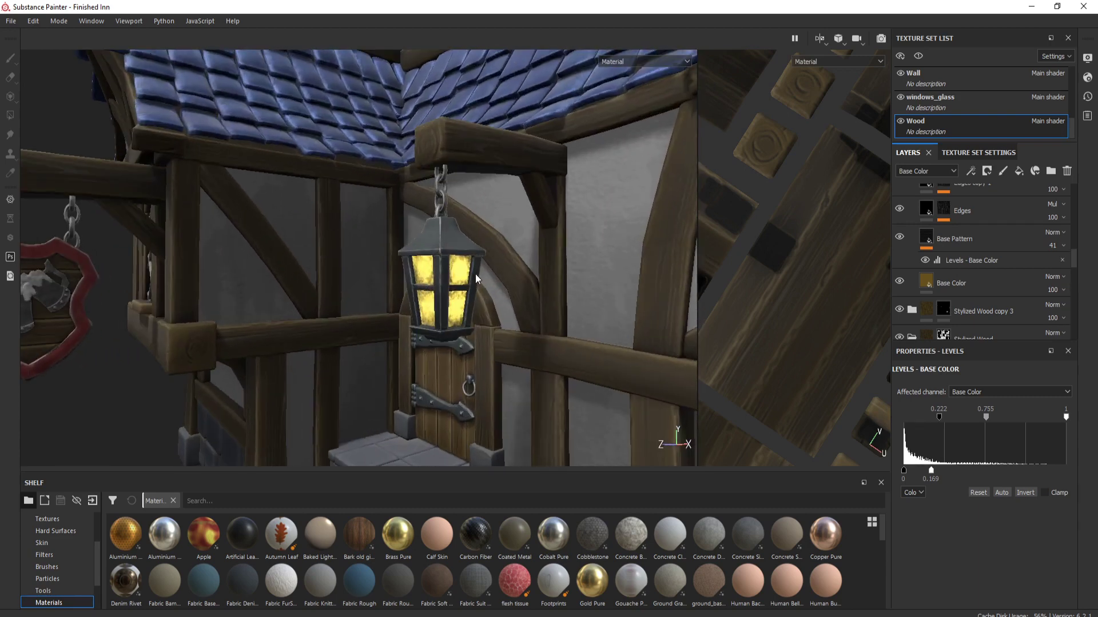
alt+drag(462, 262, 503, 266)
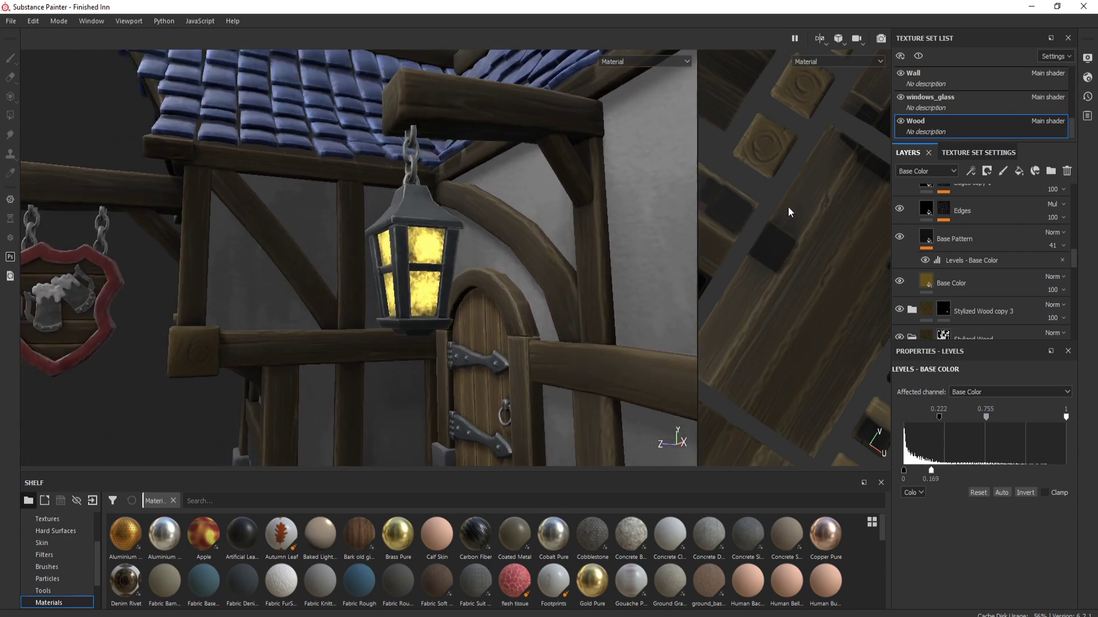
click(935, 101)
scroll(790, 353, down, 2)
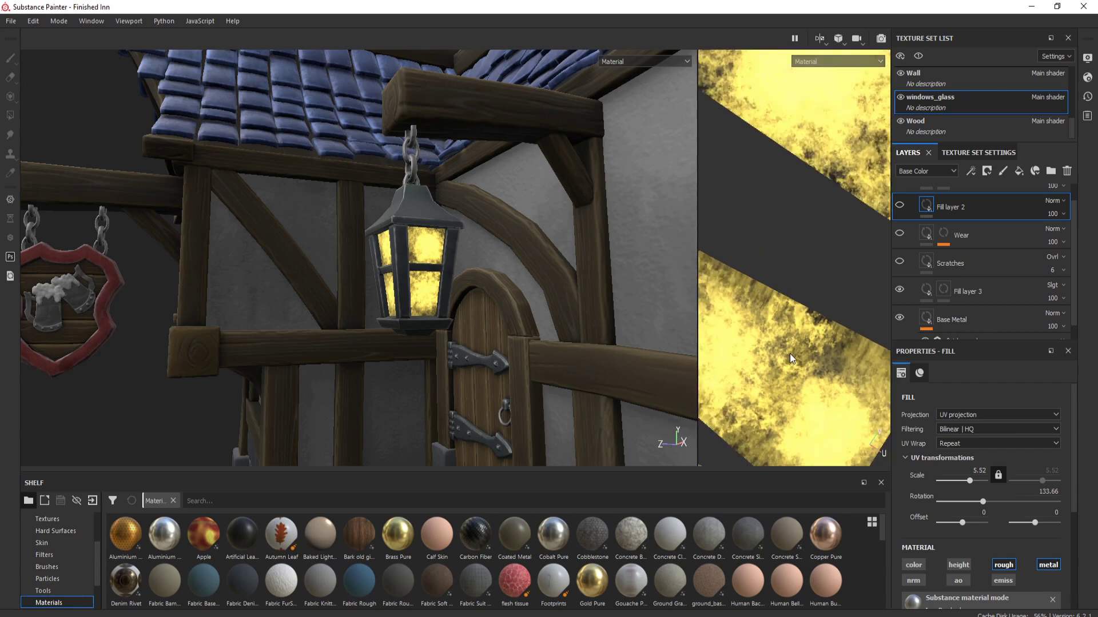
middle_drag(791, 354, 794, 314)
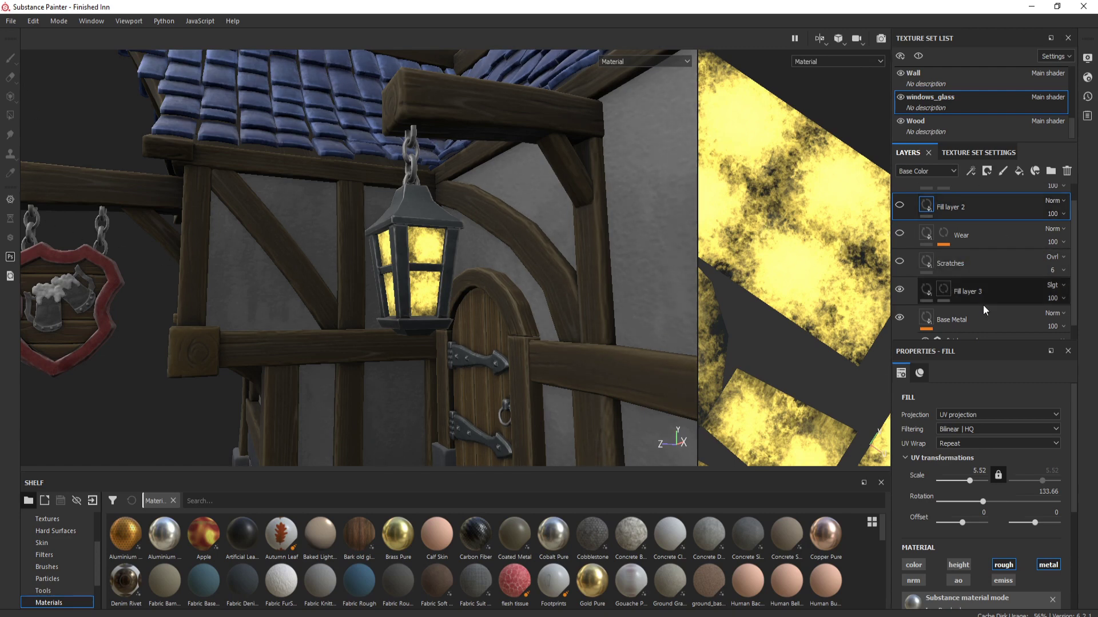
Step: Browse the Alphas category in the shelf and switch to the Brushes category
scroll(80, 550, up, 3)
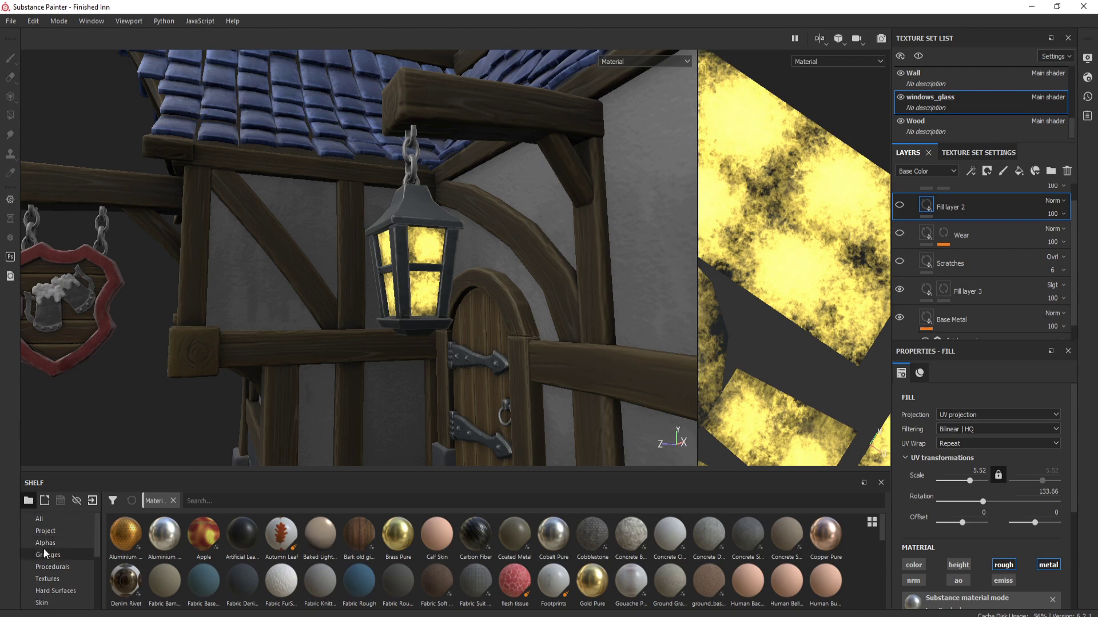
click(53, 544)
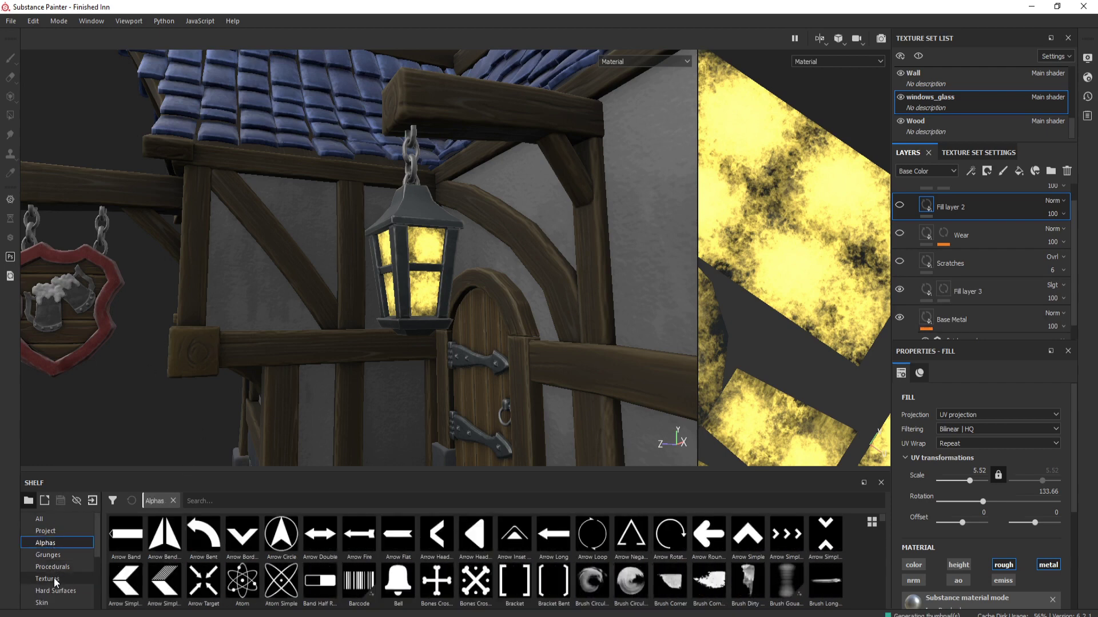
scroll(58, 567, down, 1)
scroll(57, 583, down, 2)
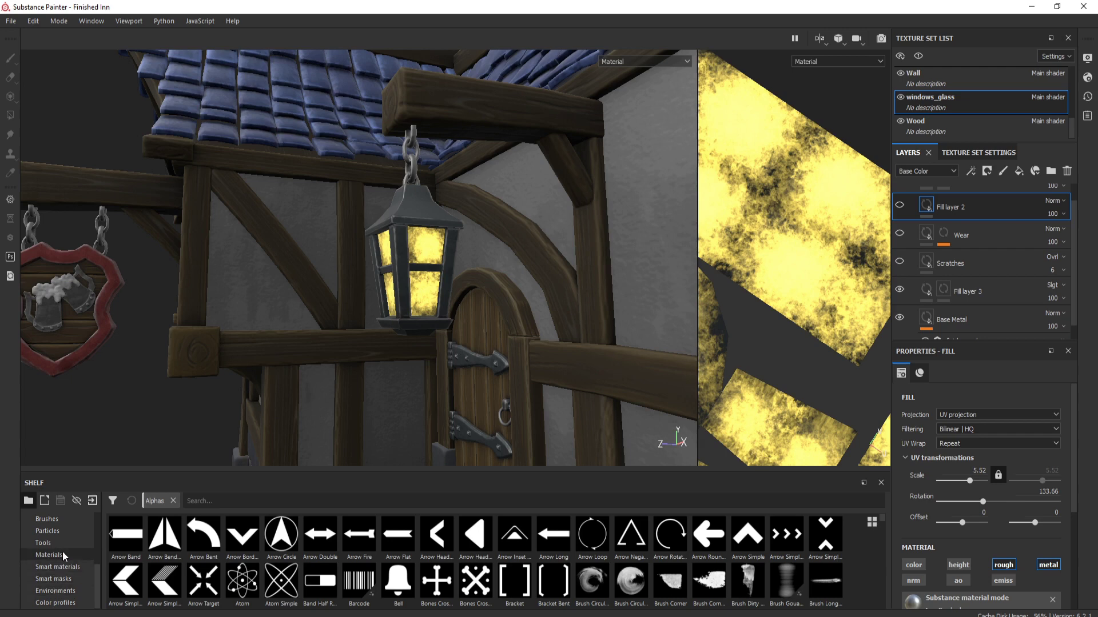
click(55, 520)
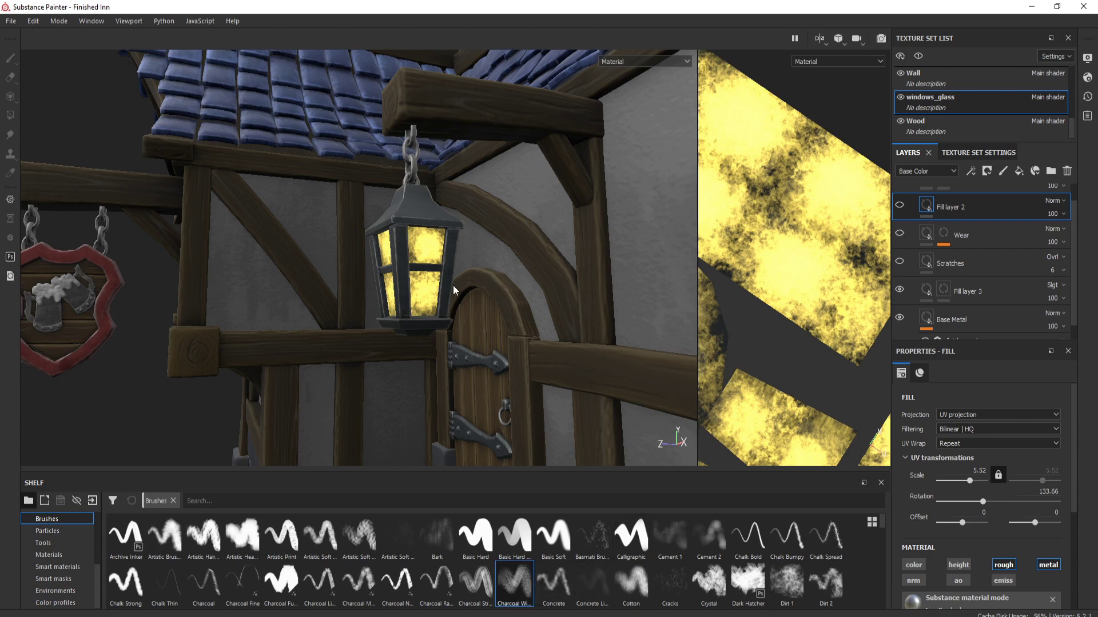
Step: Pick the Charcoal Wide brush and activate the mask of Fill layer 3 in the windows_glass texture set for painting
click(519, 581)
click(982, 231)
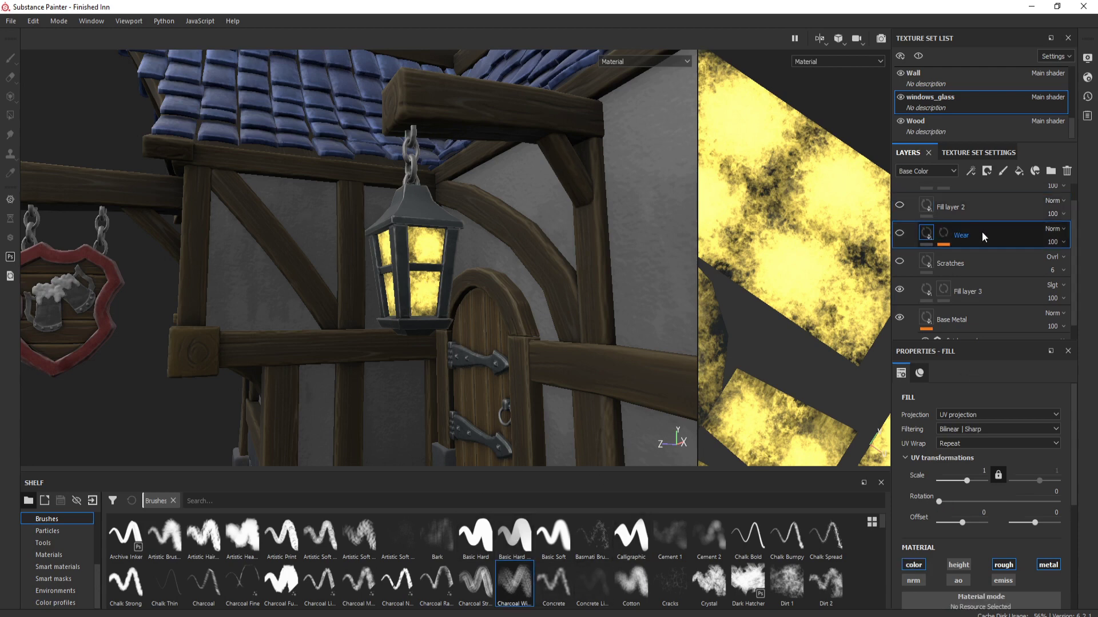
click(980, 287)
key(f)
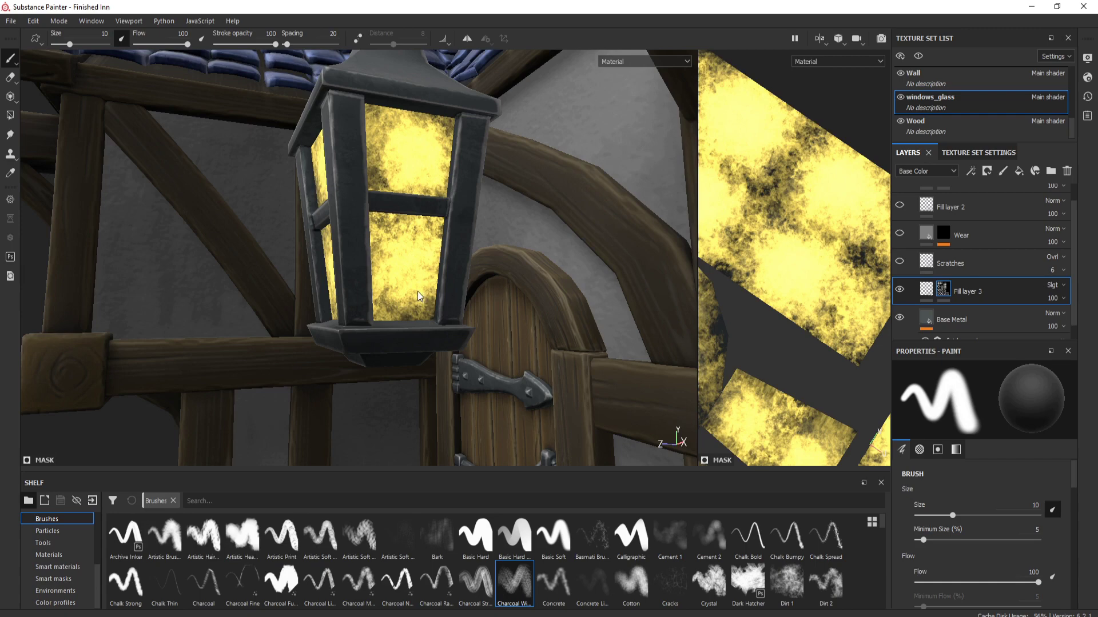
Step: Examine the windows_glass islands in the UV view, both as a whole and up close, and the glowing lantern from farther away
scroll(827, 317, down, 2)
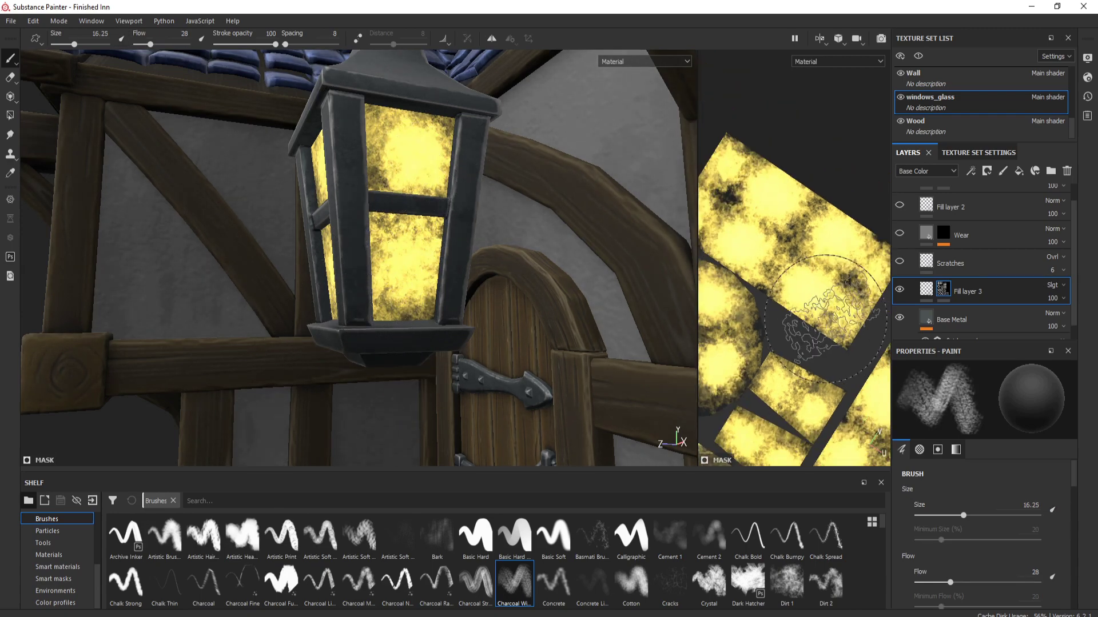
scroll(826, 318, down, 5)
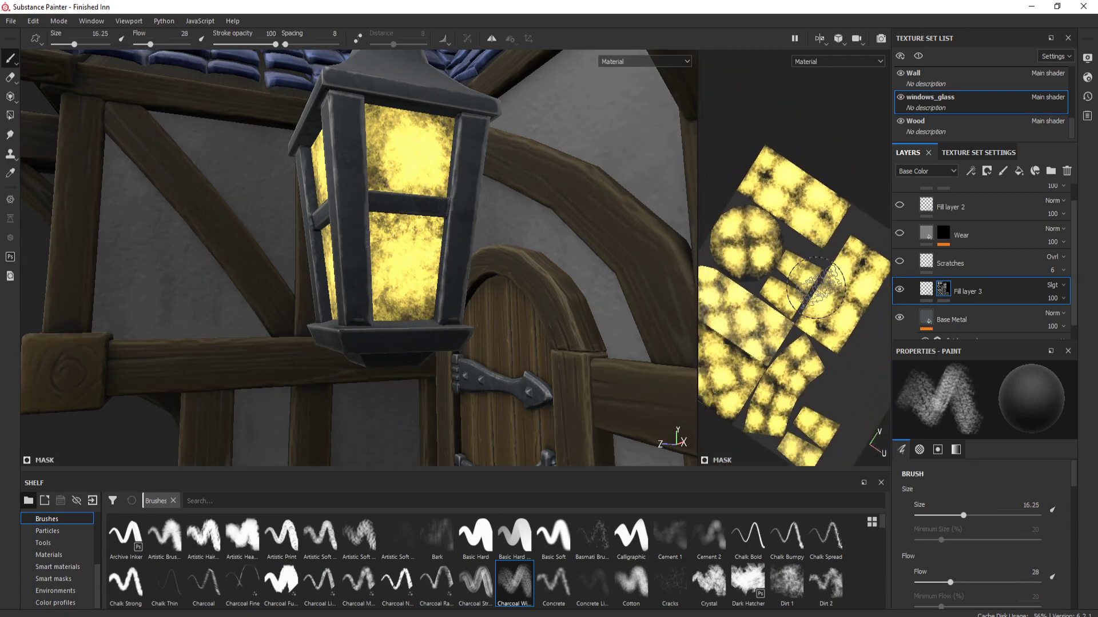
scroll(816, 286, up, 5)
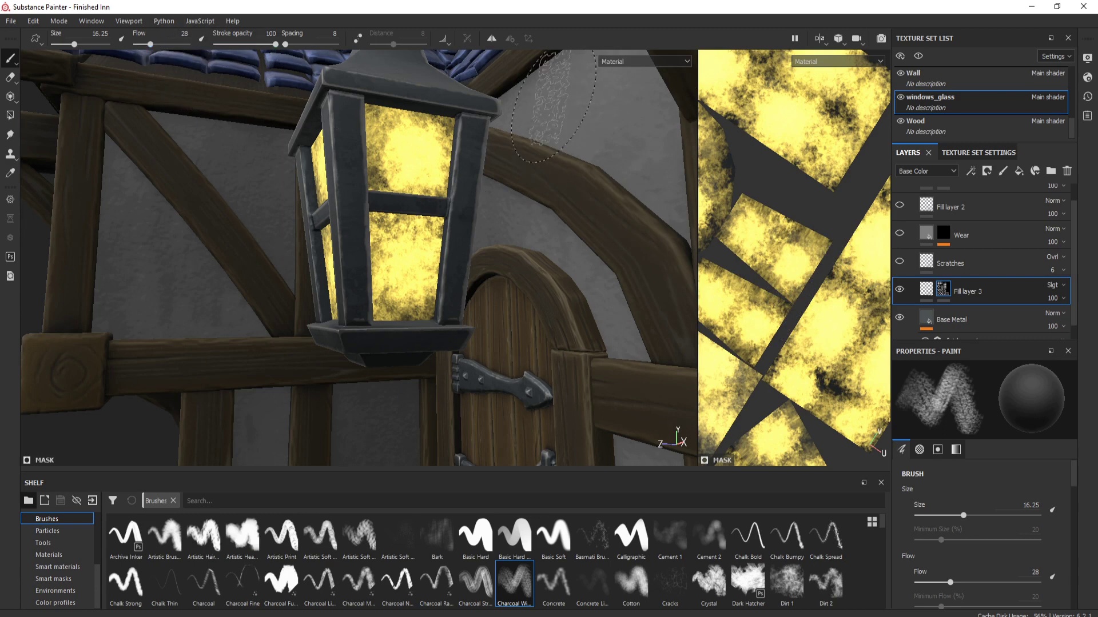
mouse_move(829, 320)
mouse_down()
mouse_move(832, 266)
mouse_move(808, 246)
mouse_move(773, 253)
mouse_up()
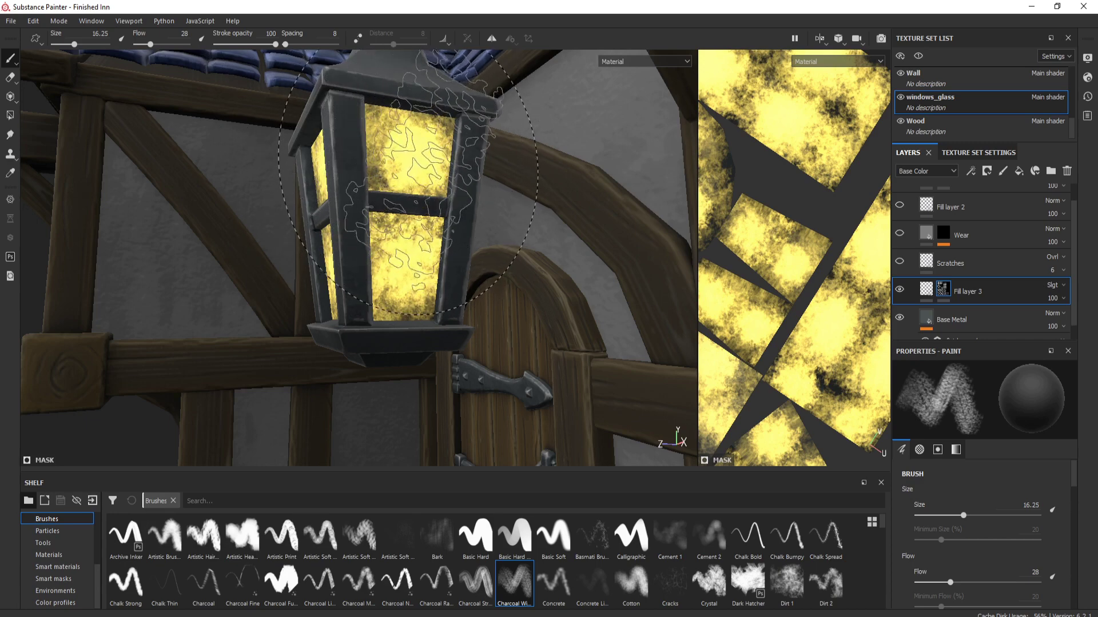
scroll(408, 183, down, 5)
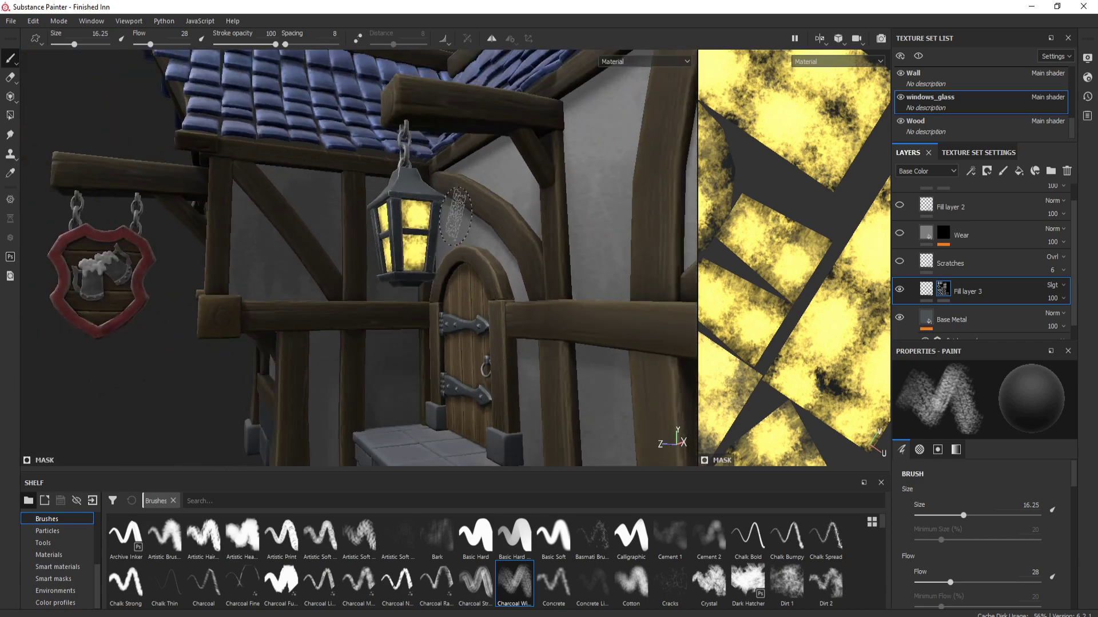
scroll(414, 209, up, 2)
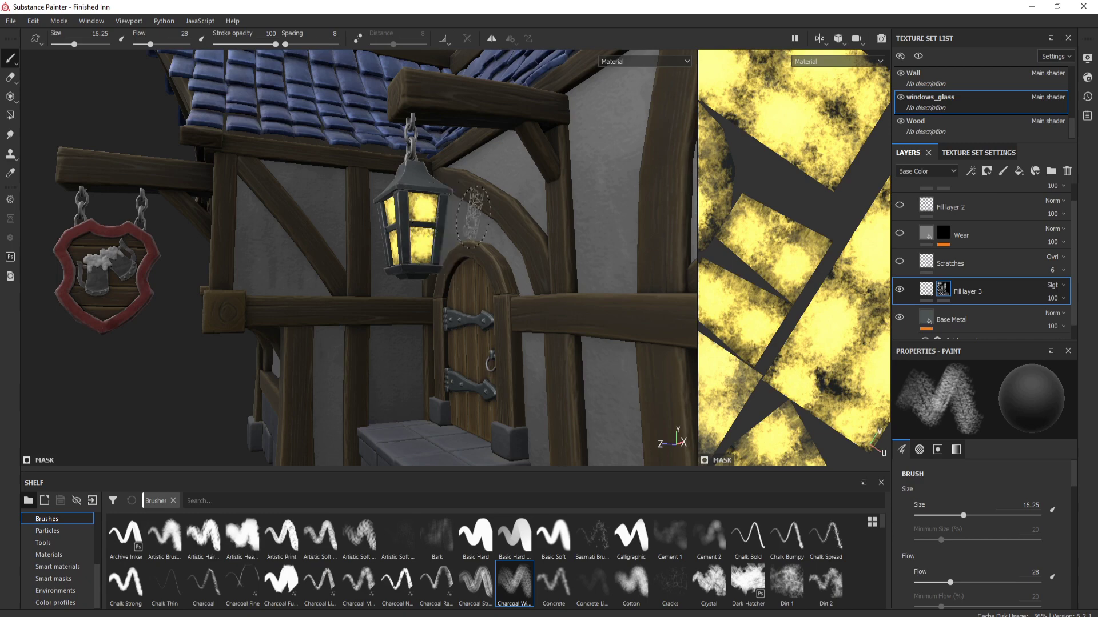
scroll(394, 188, down, 3)
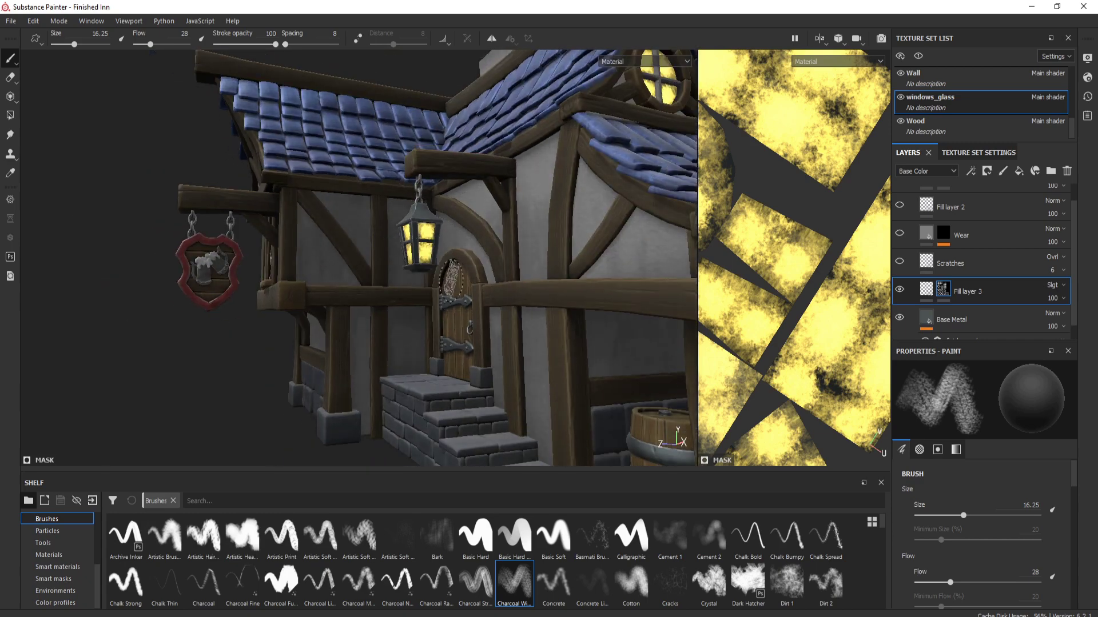
scroll(453, 278, down, 3)
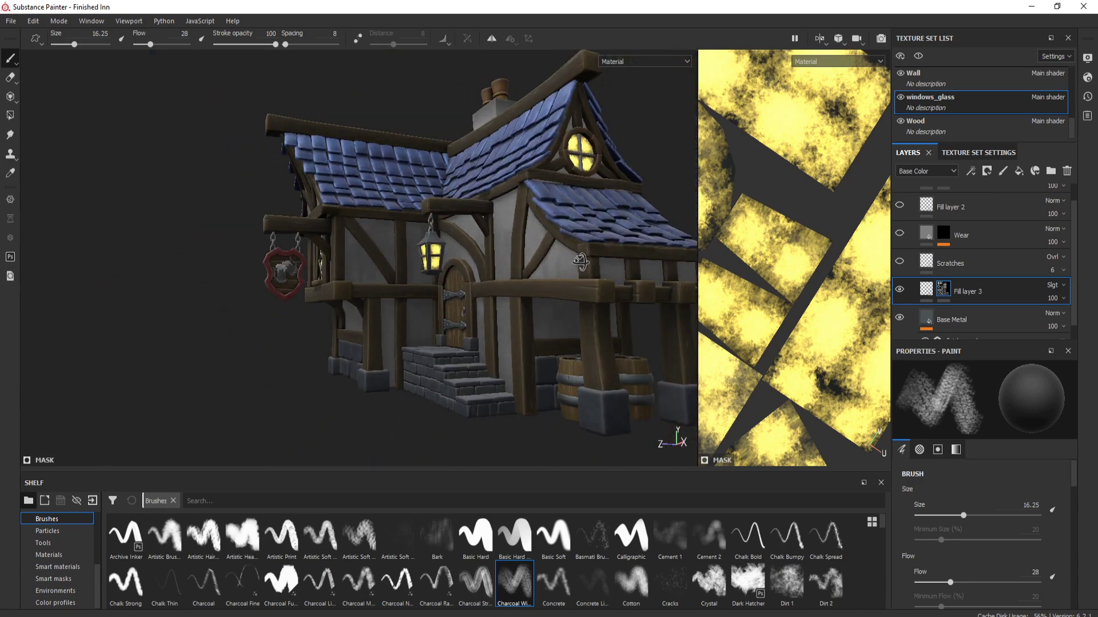
Step: Activate the chimney_barrels texture set and shift the tri-planar projection of Fill layer 6 slightly upward on the chimney
alt+drag(581, 263, 440, 309)
alt+drag(541, 278, 489, 243)
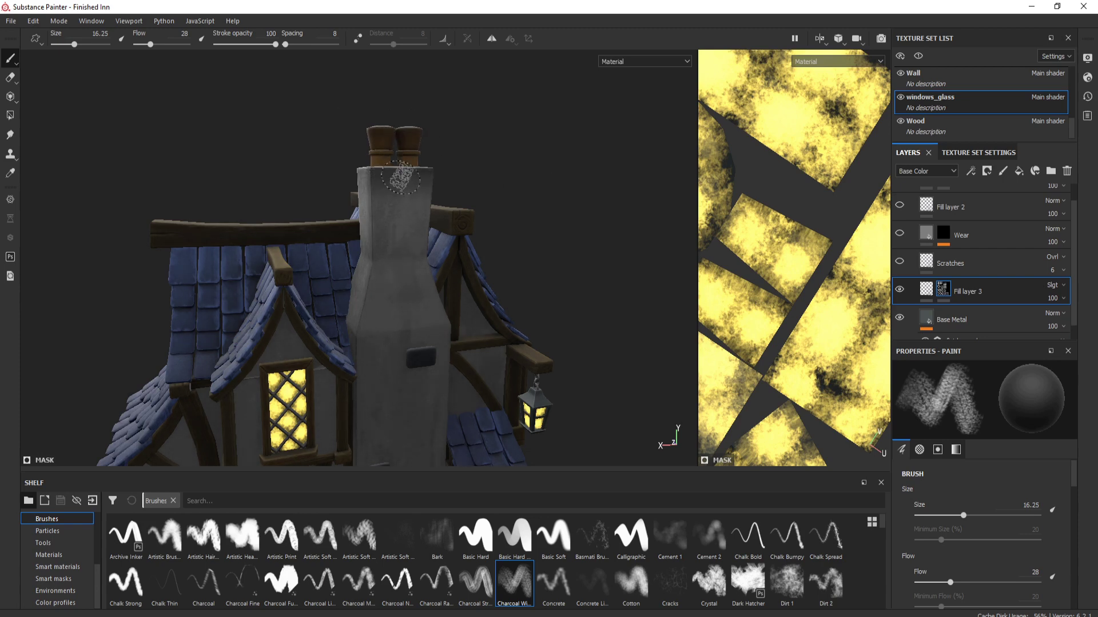
scroll(949, 77, up, 3)
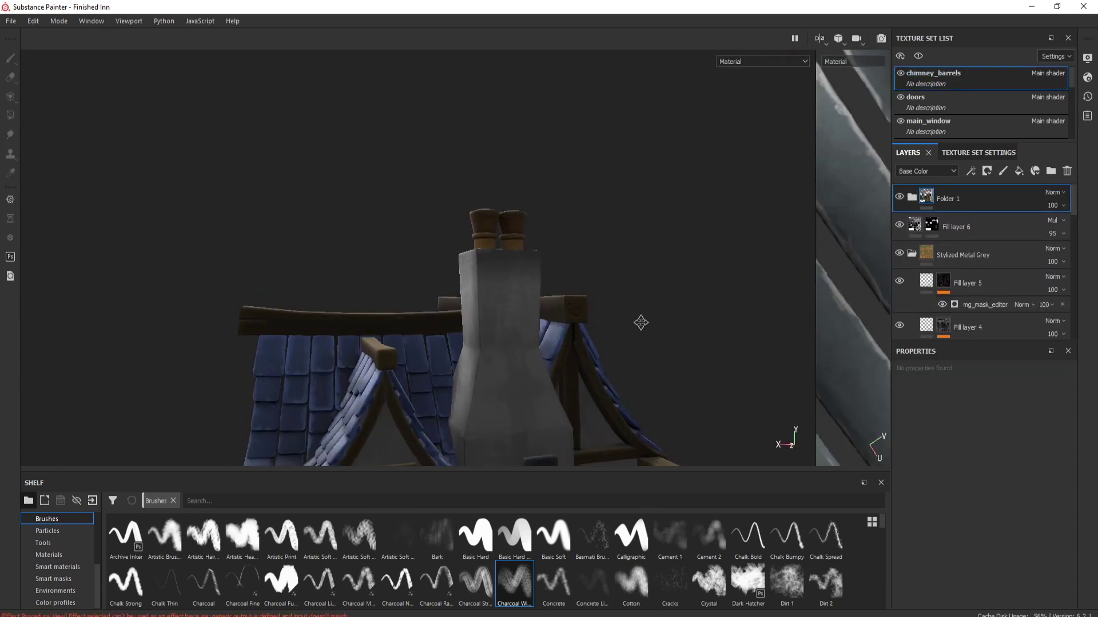
alt+drag(642, 321, 435, 217)
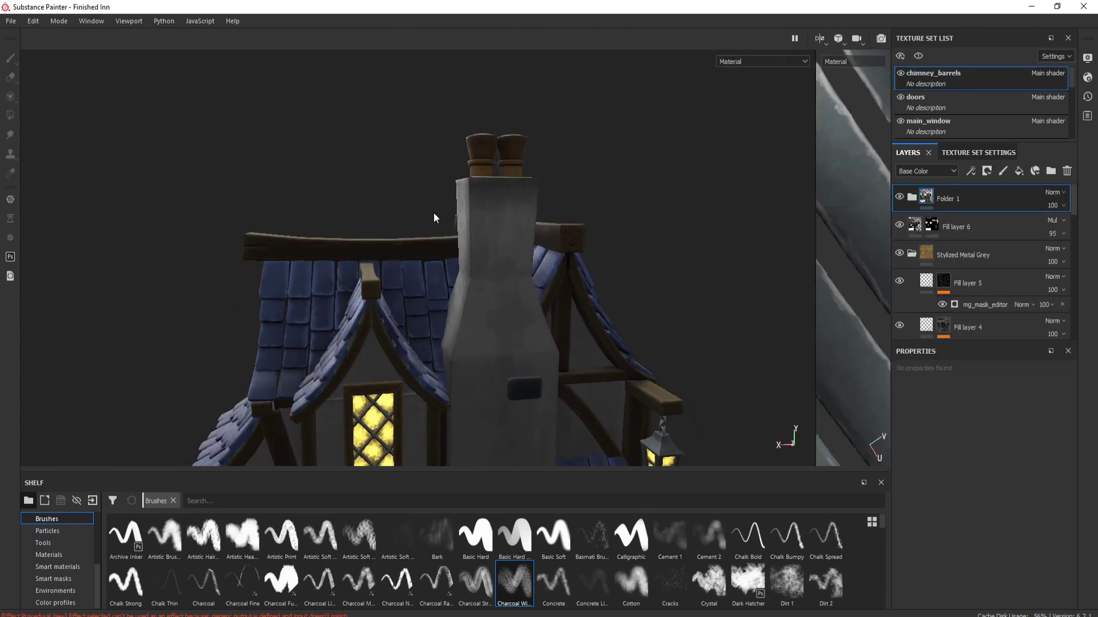
click(914, 228)
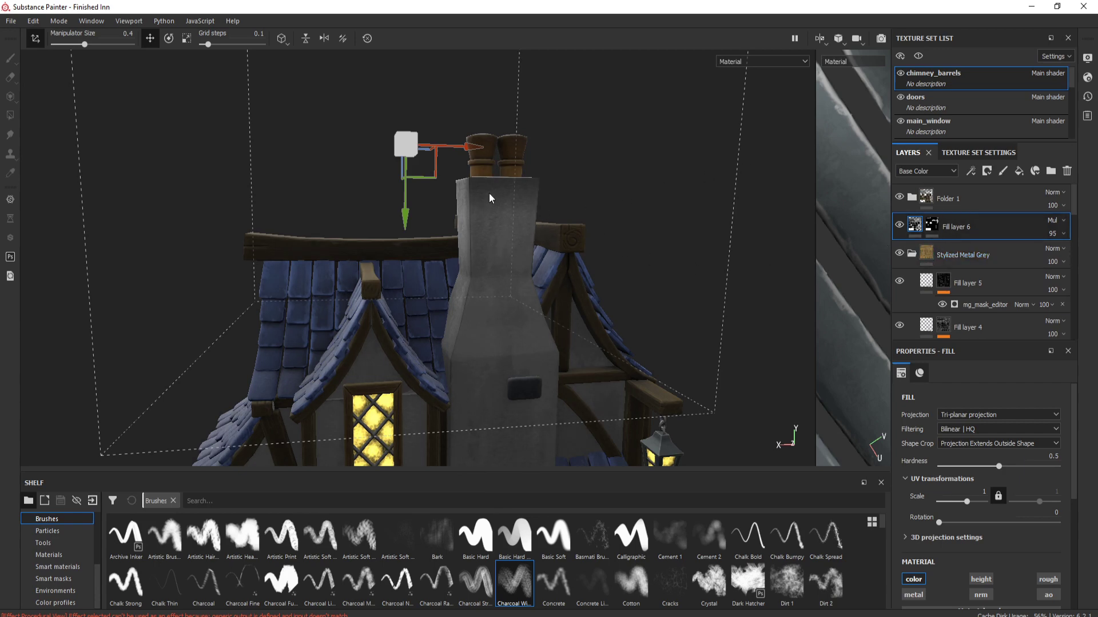
mouse_move(412, 222)
mouse_down()
mouse_move(408, 324)
mouse_move(416, 205)
mouse_up()
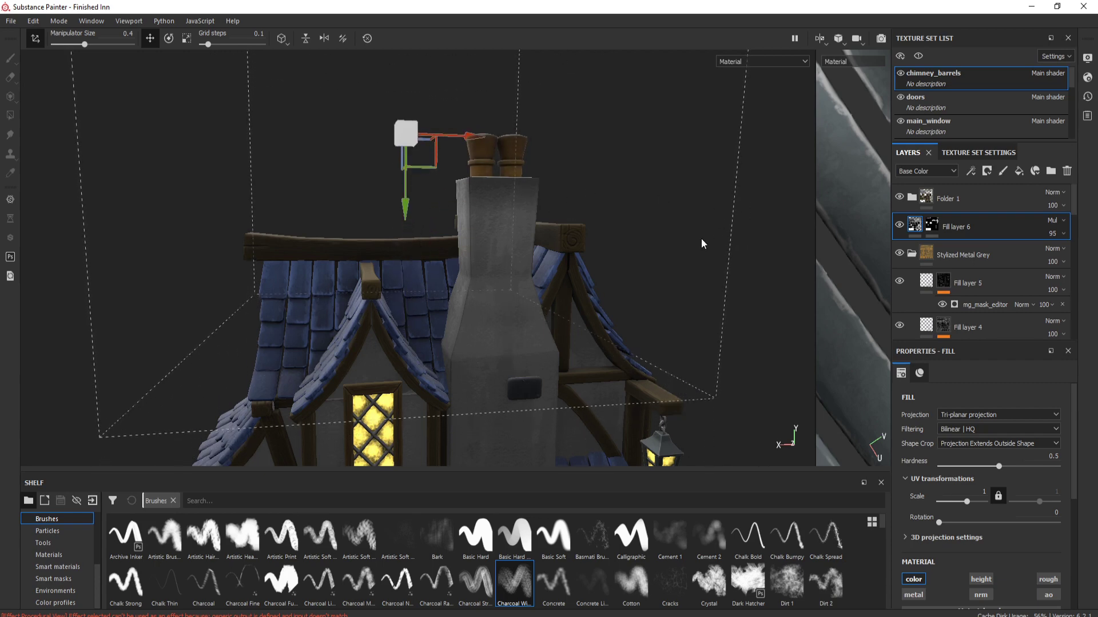
click(910, 204)
Step: Examine the chimney texture from several sides, including the exposed brick patch at its base
alt+drag(525, 207, 562, 251)
alt+drag(536, 290, 547, 216)
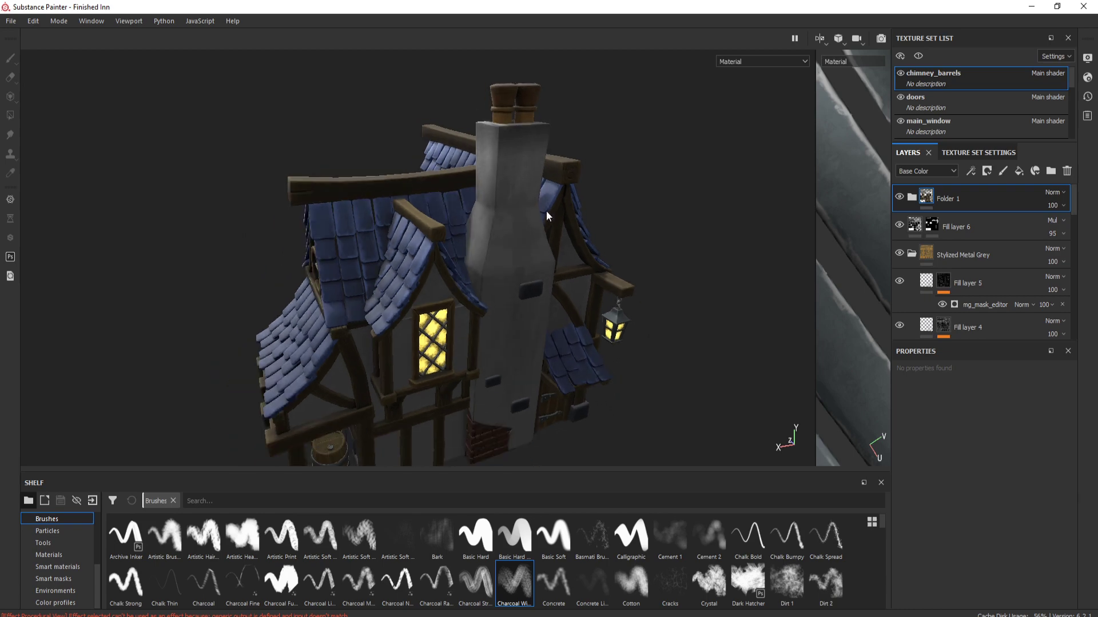
alt+drag(607, 279, 570, 282)
alt+drag(530, 335, 582, 328)
scroll(548, 331, up, 10)
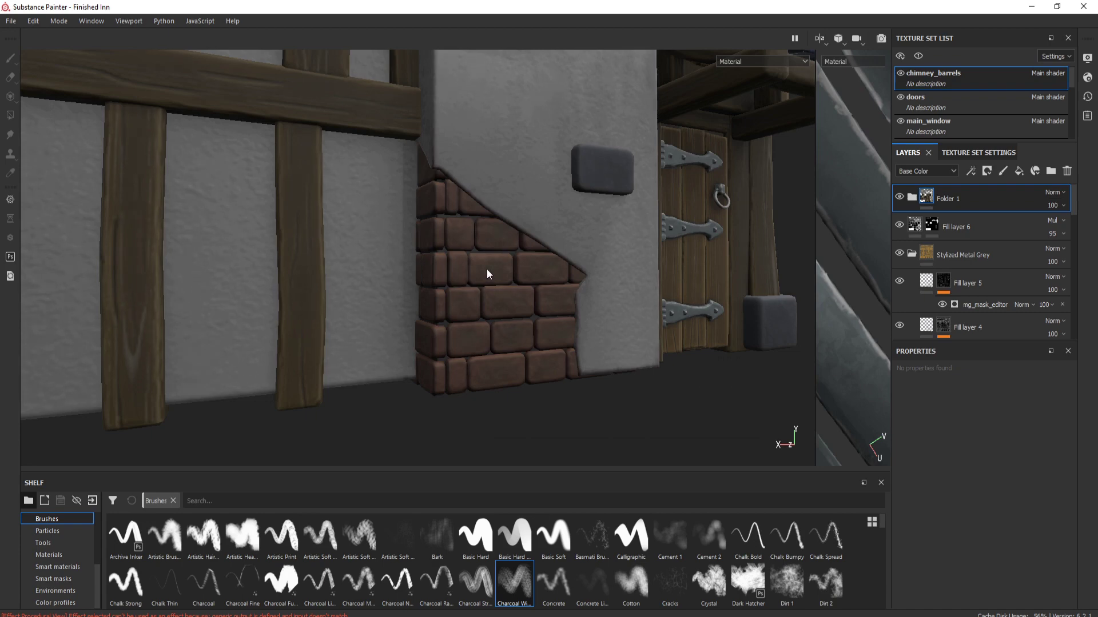
scroll(506, 284, down, 6)
mouse_move(506, 280)
alt+mouse_down()
mouse_move(570, 242)
mouse_move(488, 272)
mouse_move(581, 194)
mouse_move(513, 297)
mouse_move(583, 238)
mouse_move(502, 271)
alt+mouse_up()
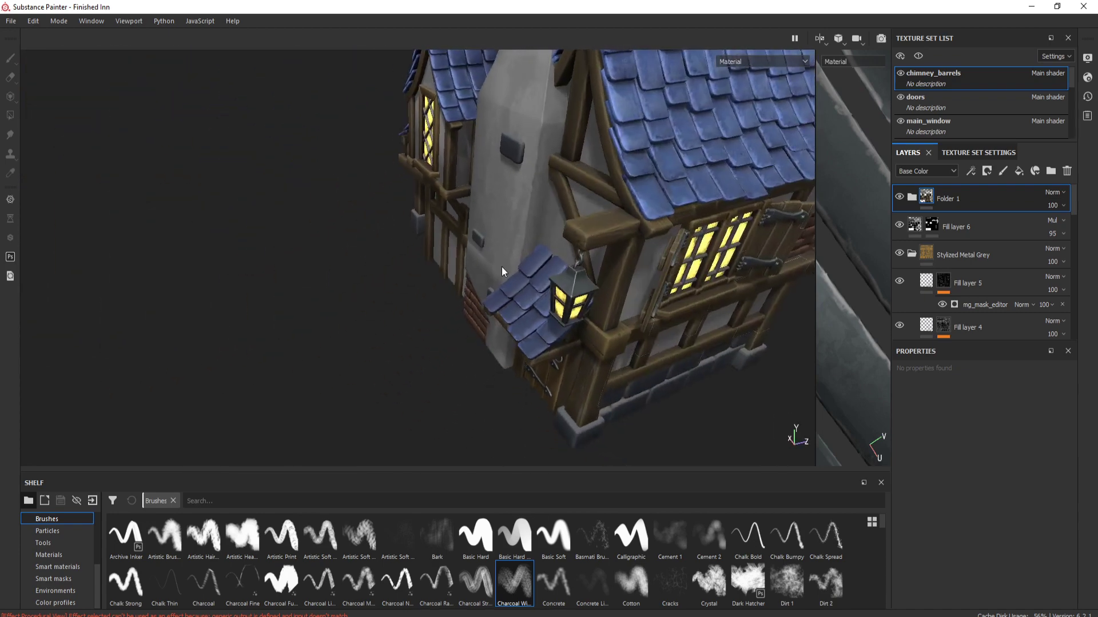
Step: Activate the sign texture set and examine the hanging tavern sign with its red frame and beer mugs
scroll(503, 269, down, 3)
alt+drag(498, 310, 514, 209)
scroll(460, 284, up, 4)
scroll(400, 263, up, 4)
alt+right_drag(514, 210, 521, 209)
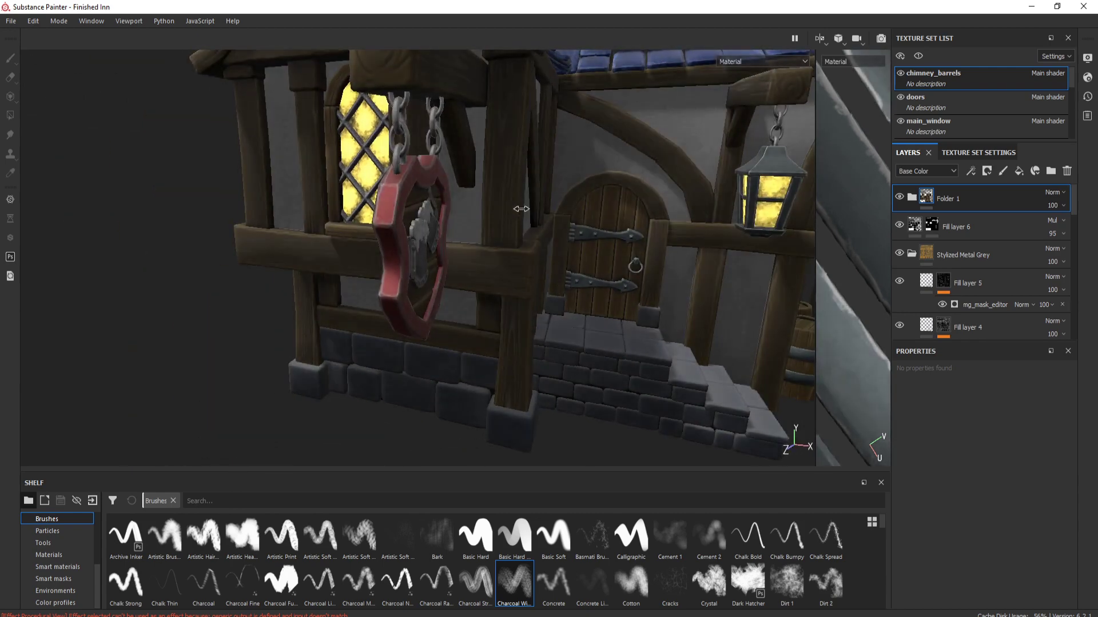
ctrl+alt+right_click(383, 226)
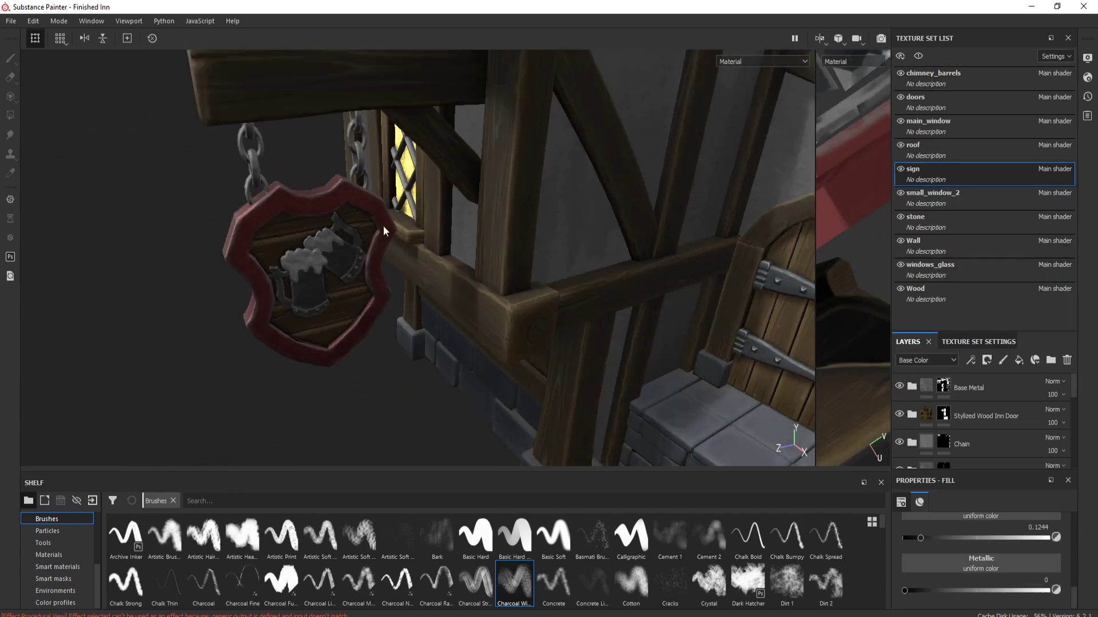
alt+right_drag(383, 225, 365, 176)
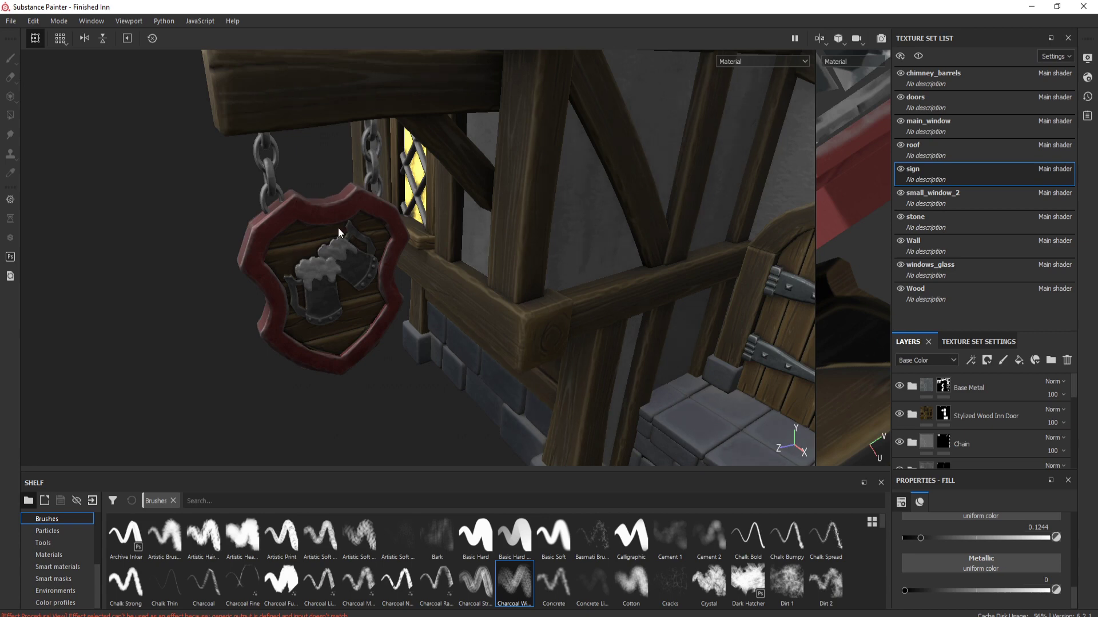
alt+drag(339, 232, 399, 204)
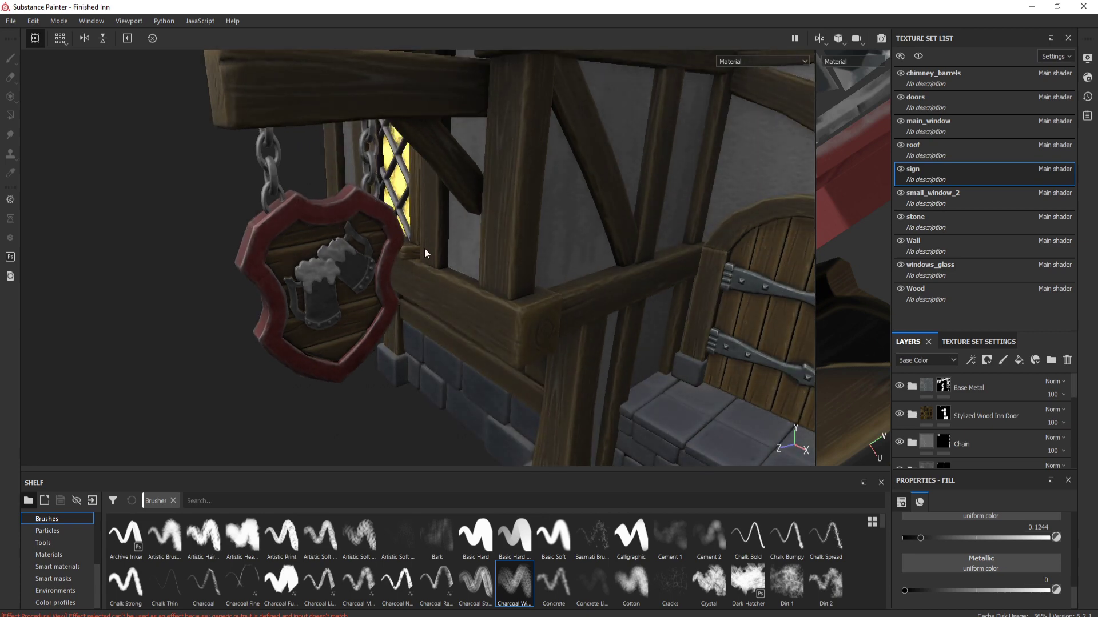
alt+drag(424, 252, 603, 295)
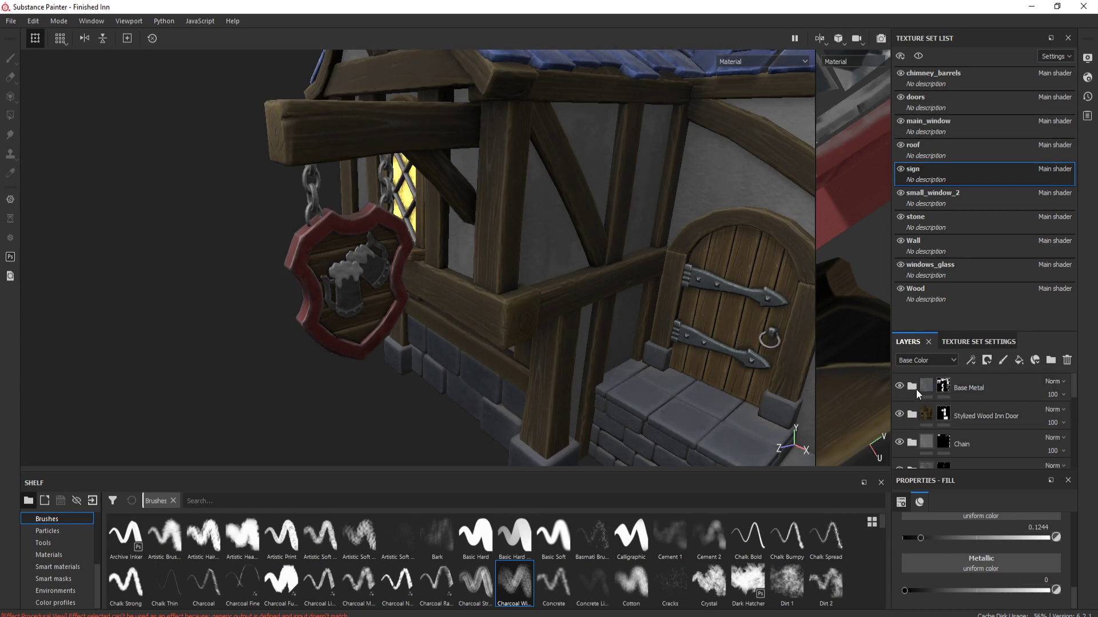
Step: Show the Create smart material option for the Base Metal folder and search the smart materials for "styliz"
right_click(962, 390)
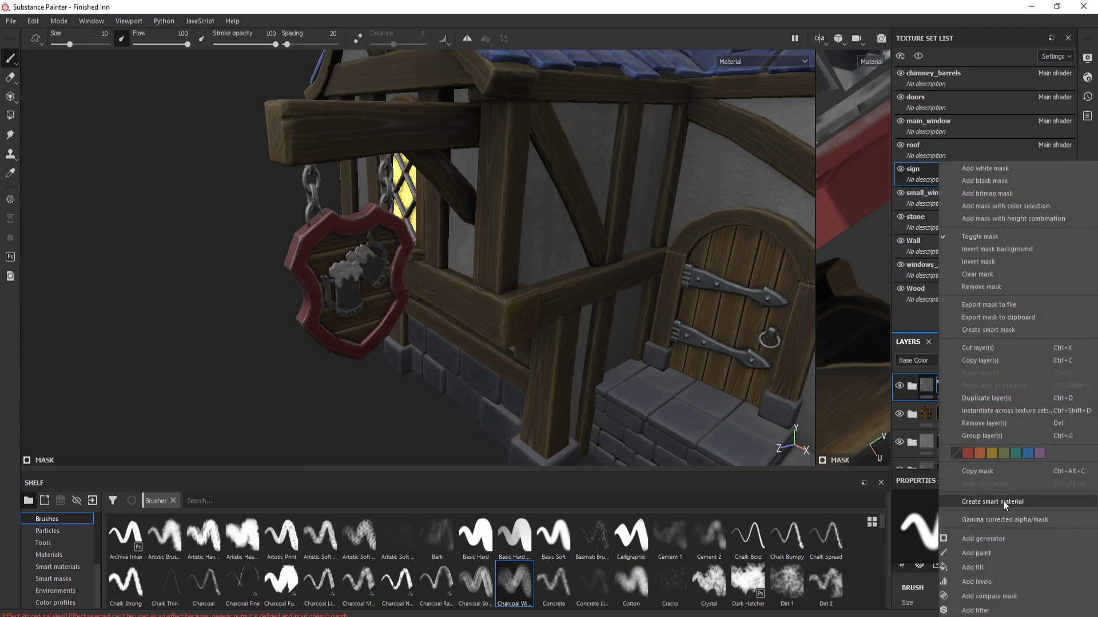
click(929, 386)
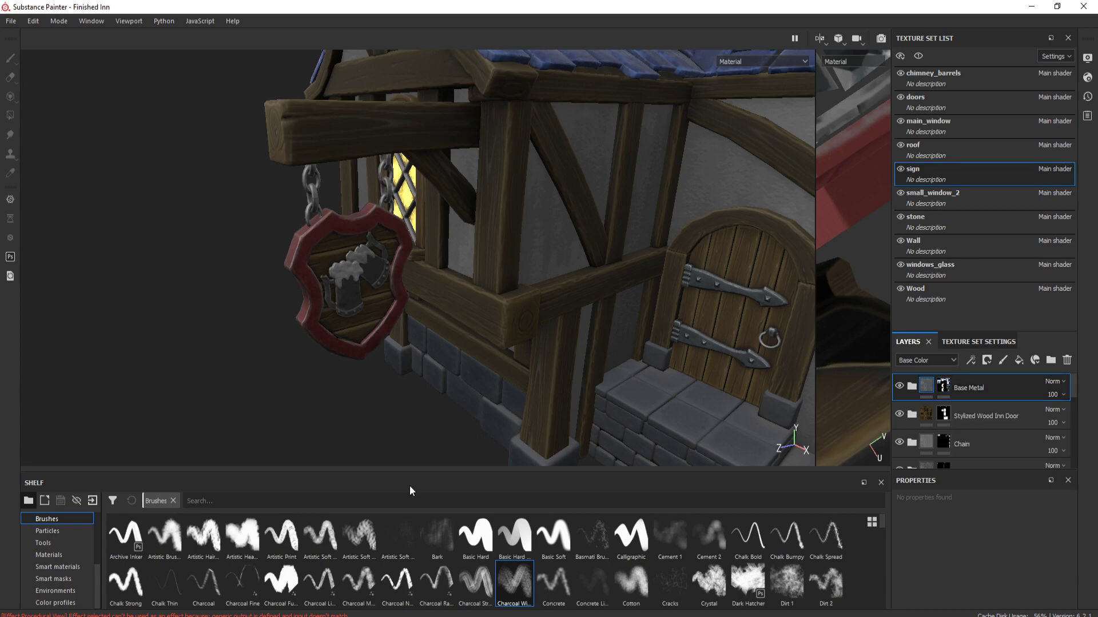
click(72, 567)
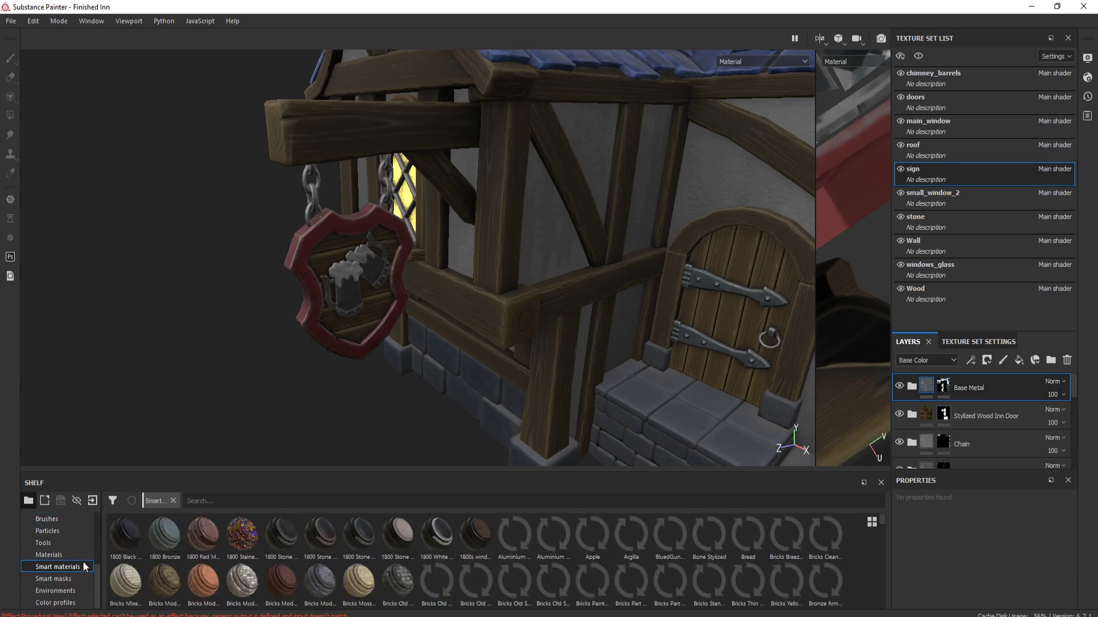
click(217, 501)
text(styliz)
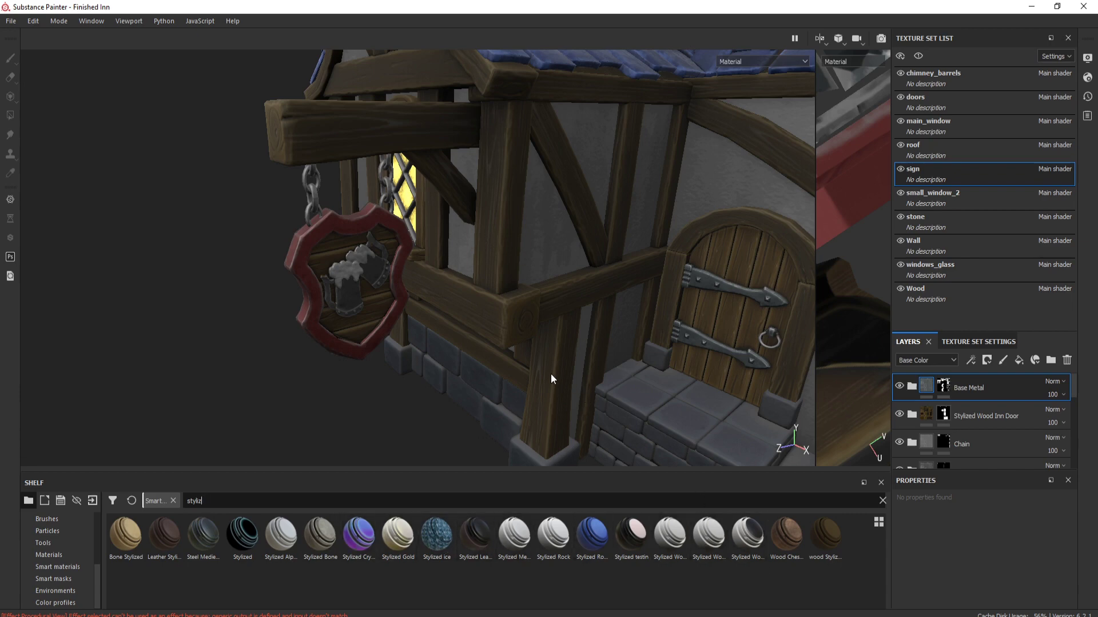
Step: Examine the whole textured inn from the front, the sign side and the shuttered window side
scroll(551, 373, down, 5)
alt+drag(554, 373, 521, 320)
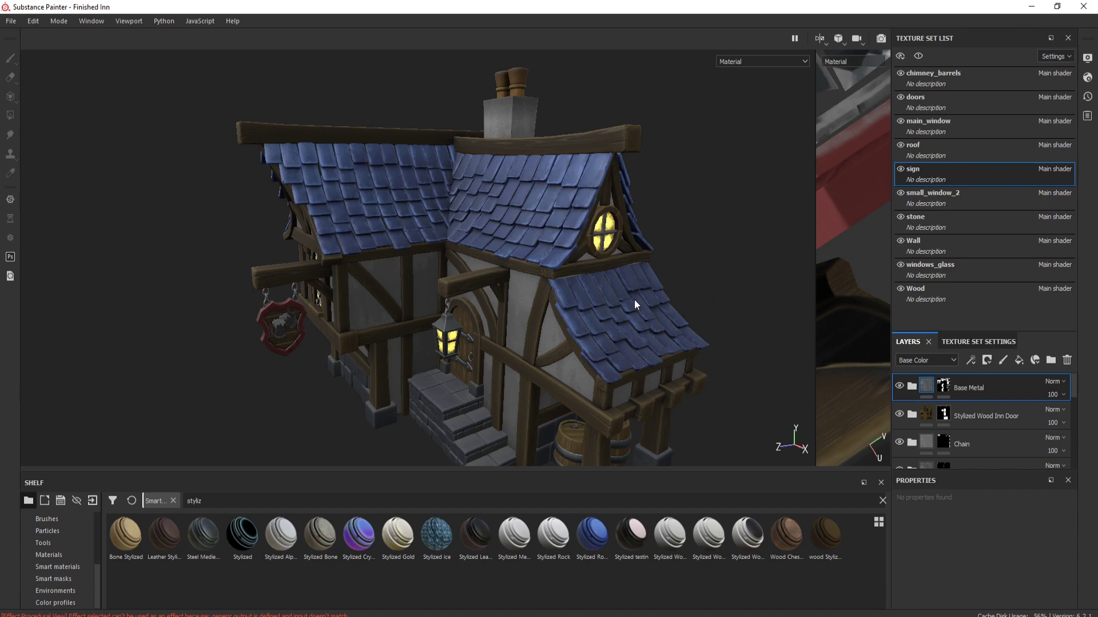
scroll(577, 296, up, 3)
scroll(526, 297, down, 6)
scroll(551, 302, up, 2)
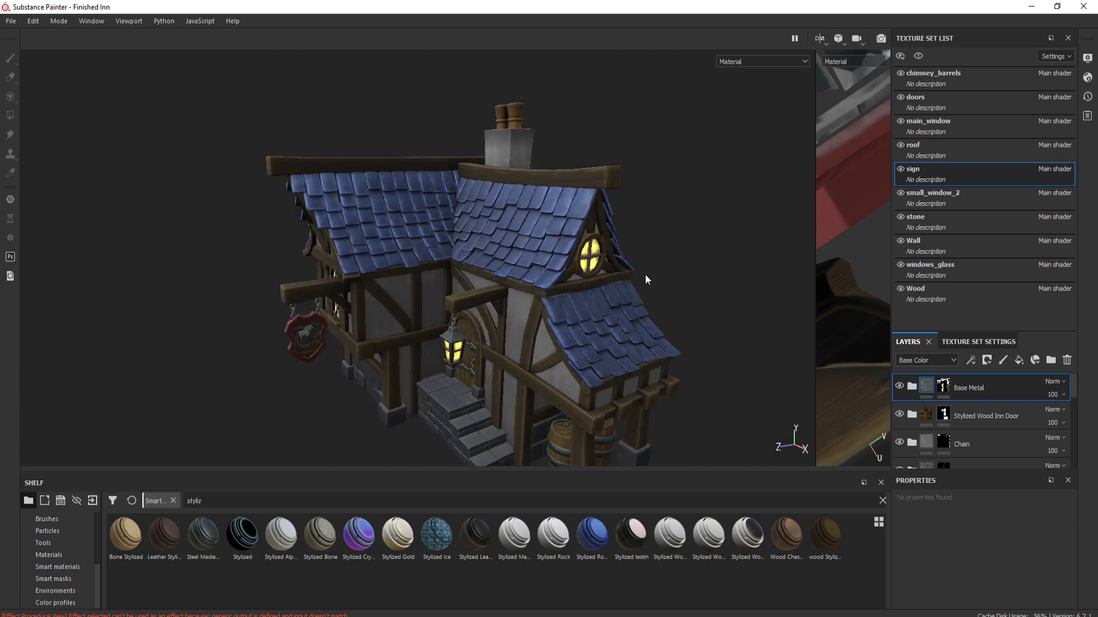
alt+drag(645, 273, 530, 275)
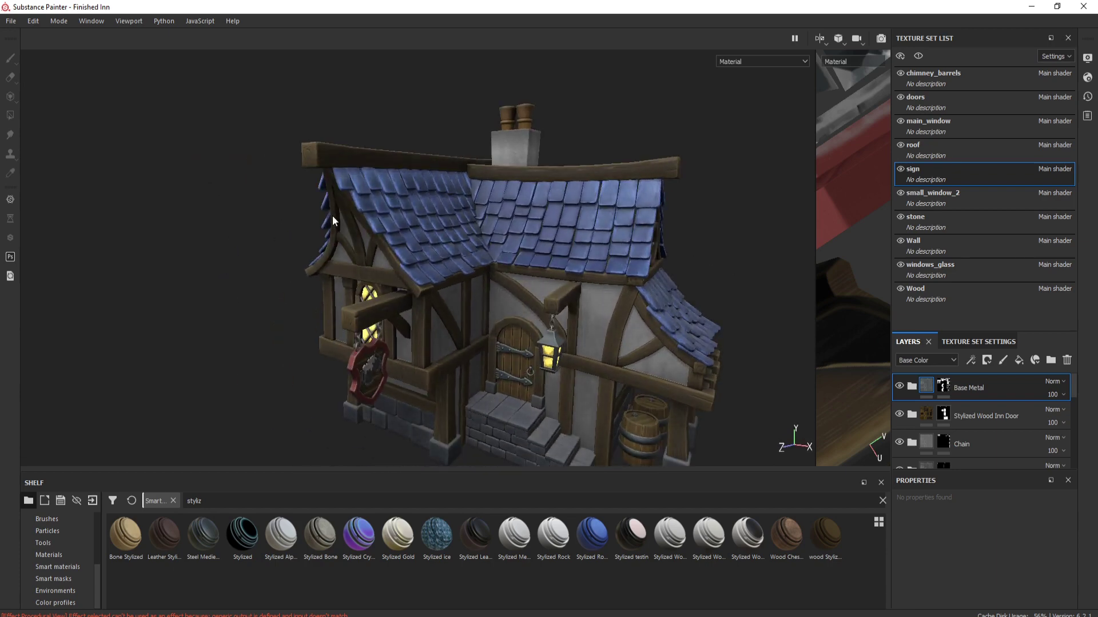
alt+drag(338, 221, 484, 212)
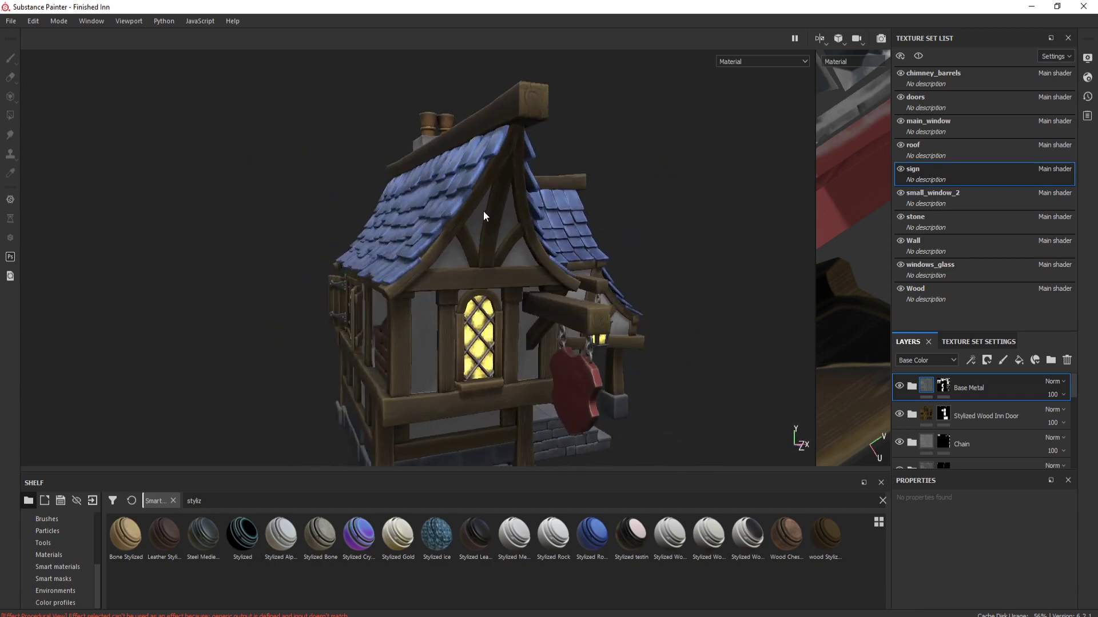
alt+drag(407, 183, 366, 362)
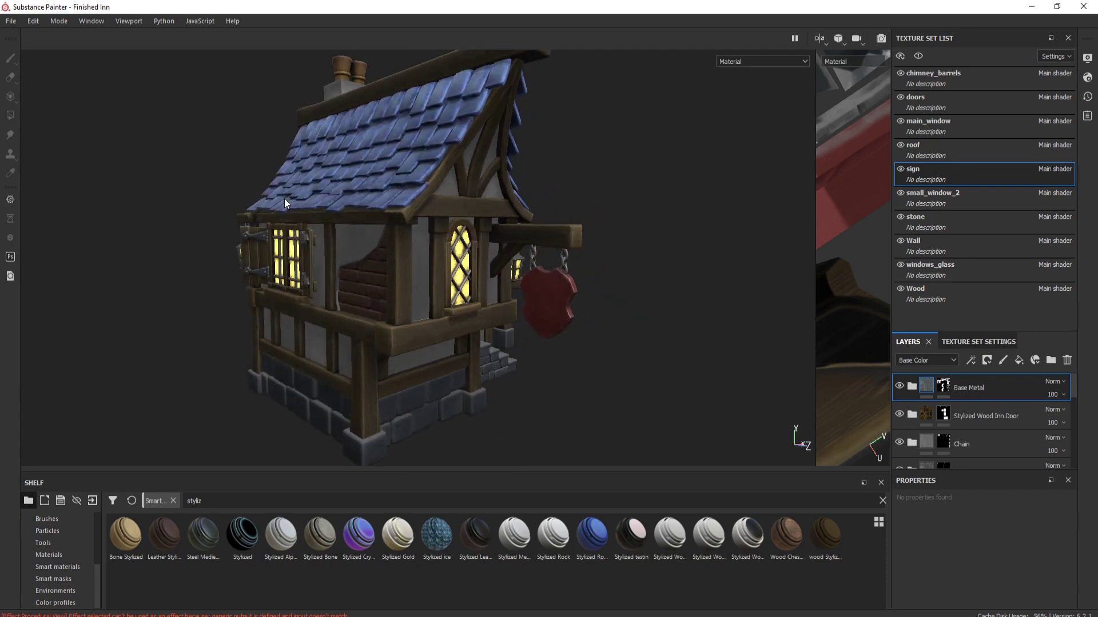
alt+drag(285, 202, 482, 280)
scroll(483, 242, down, 5)
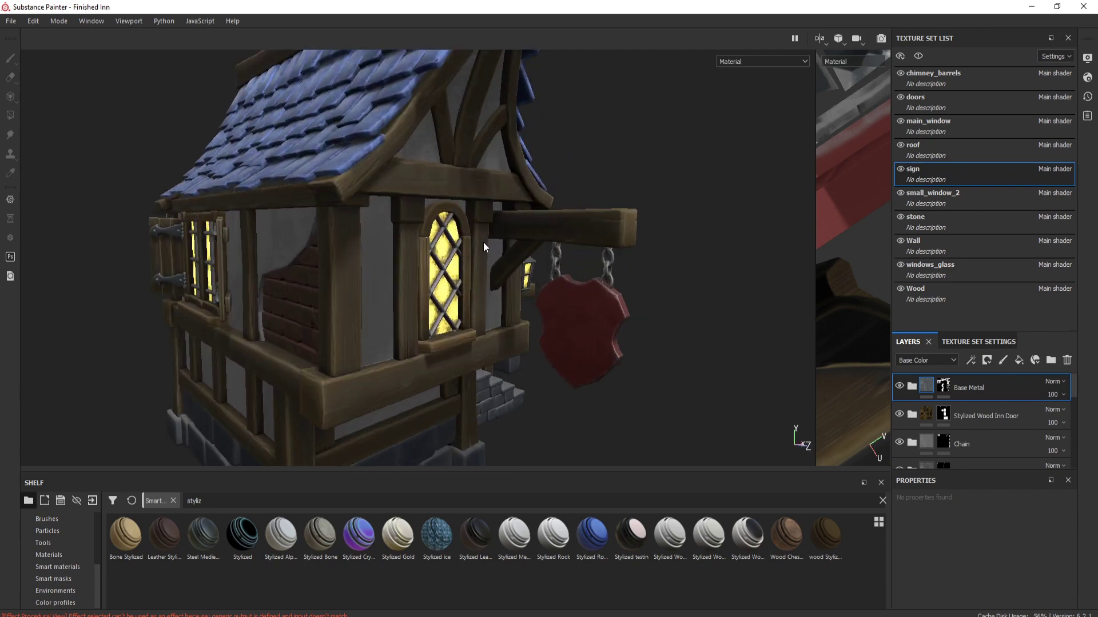
alt+drag(583, 223, 332, 259)
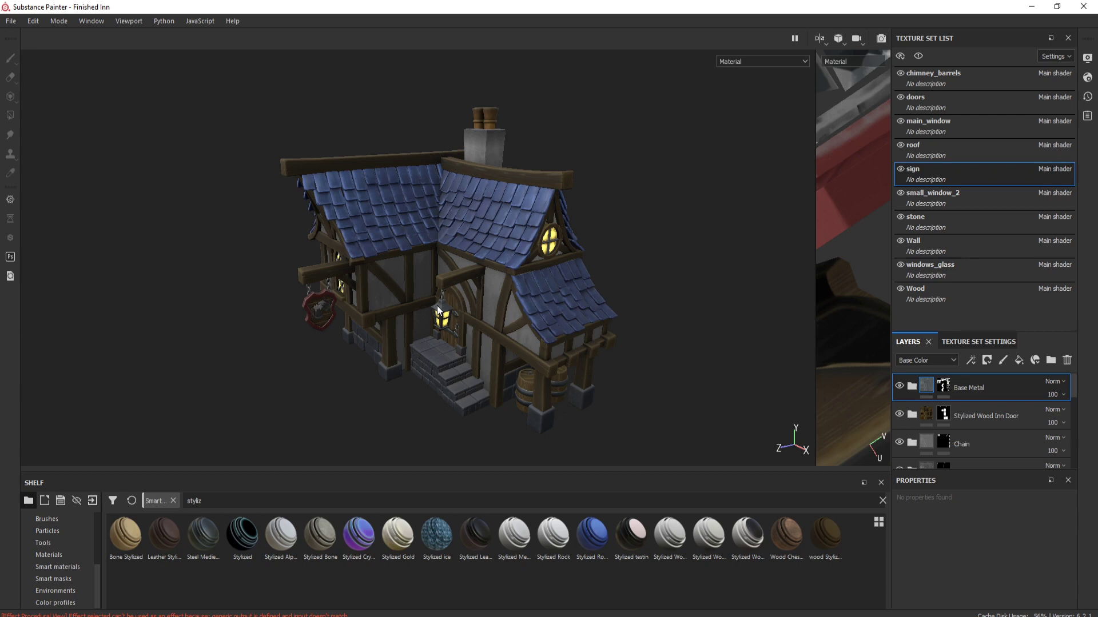
Step: Switch to Blender's low poly inn scene, select the roof and show its material in the Shading workspace
mouse_move(169, 597)
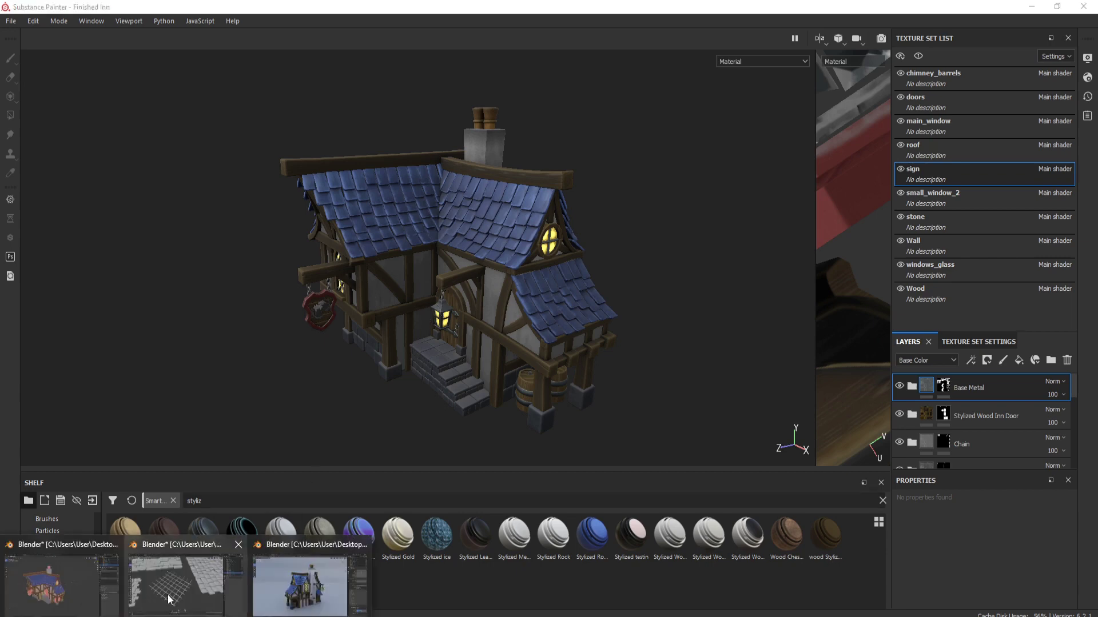
click(307, 591)
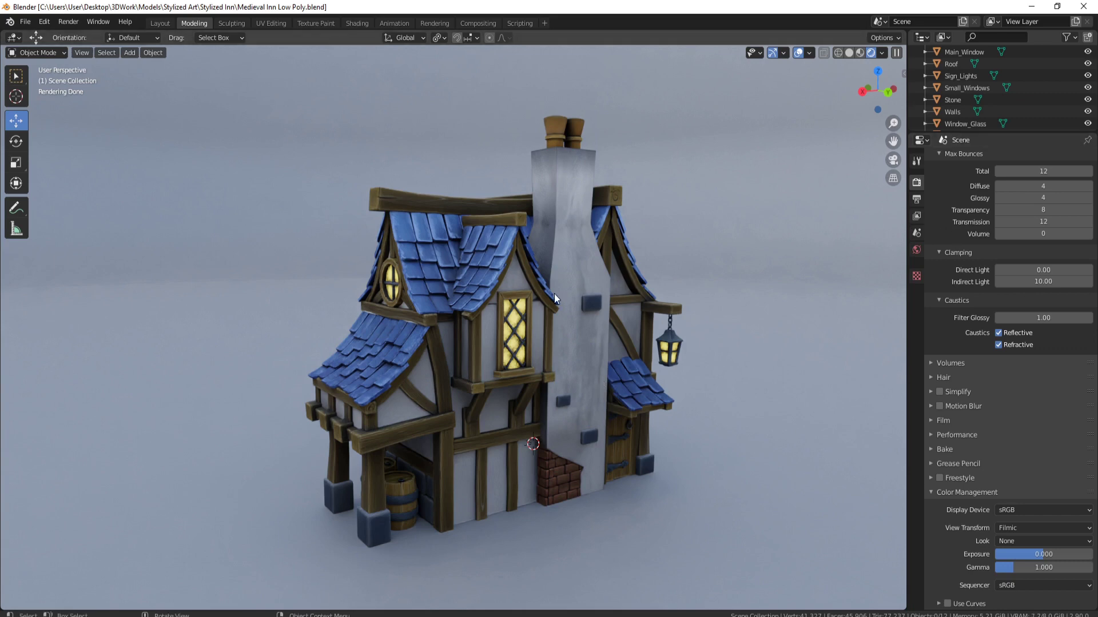
click(468, 272)
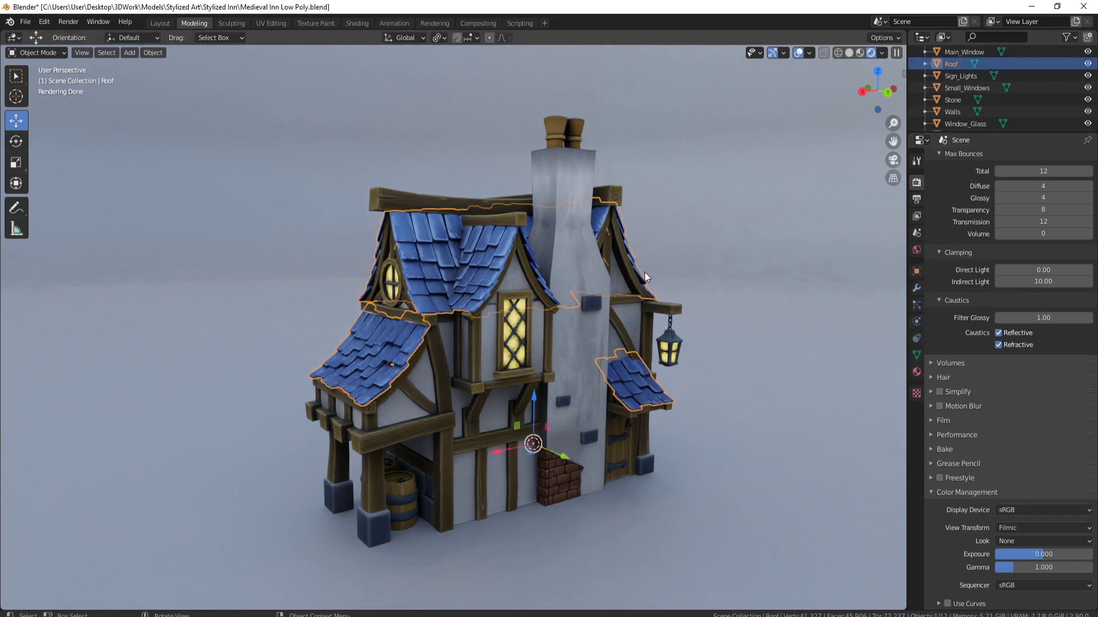
click(917, 372)
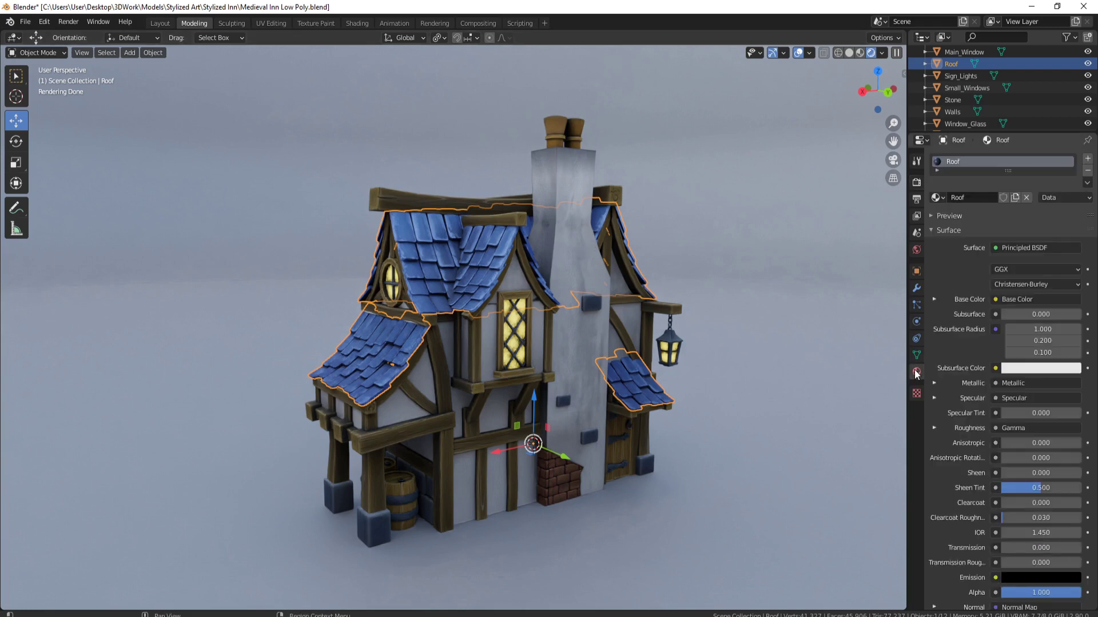
click(355, 22)
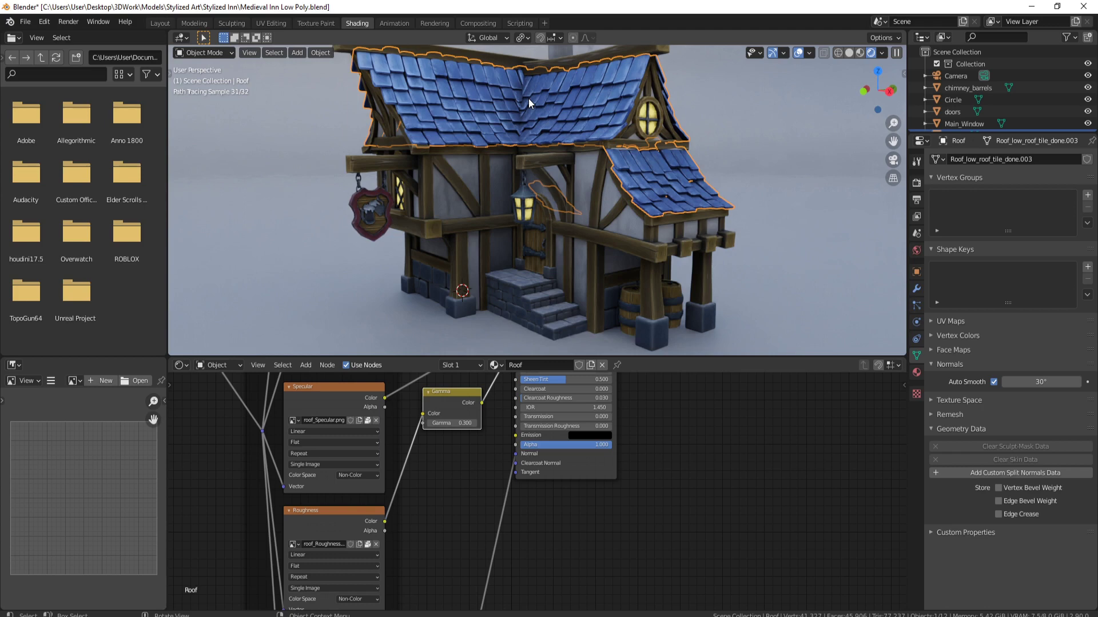
Step: Select the window glass and examine how the Lights material combines its Emission and Principled BSDF nodes through Add Shader
click(653, 117)
scroll(521, 435, down, 3)
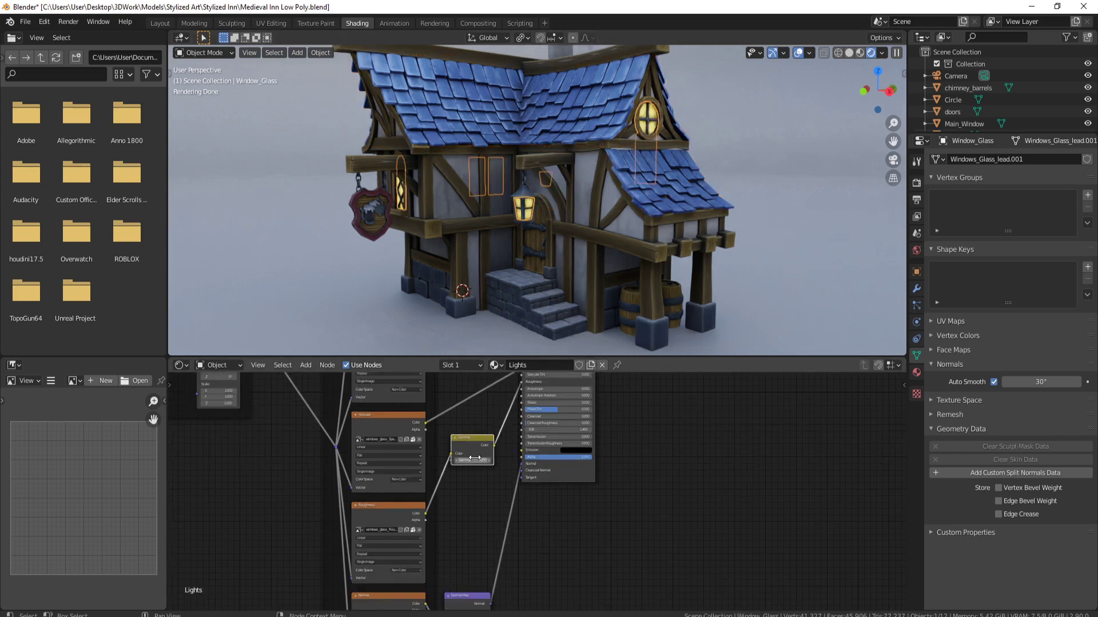
middle_drag(633, 401, 543, 575)
scroll(543, 574, up, 2)
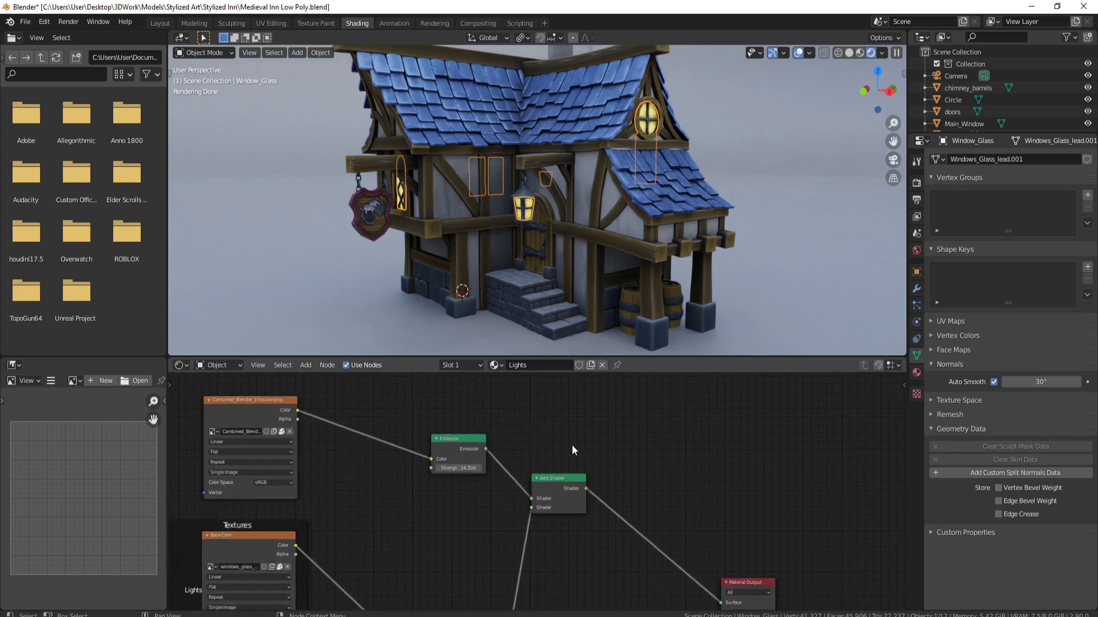
middle_drag(554, 509, 556, 497)
middle_drag(492, 472, 472, 445)
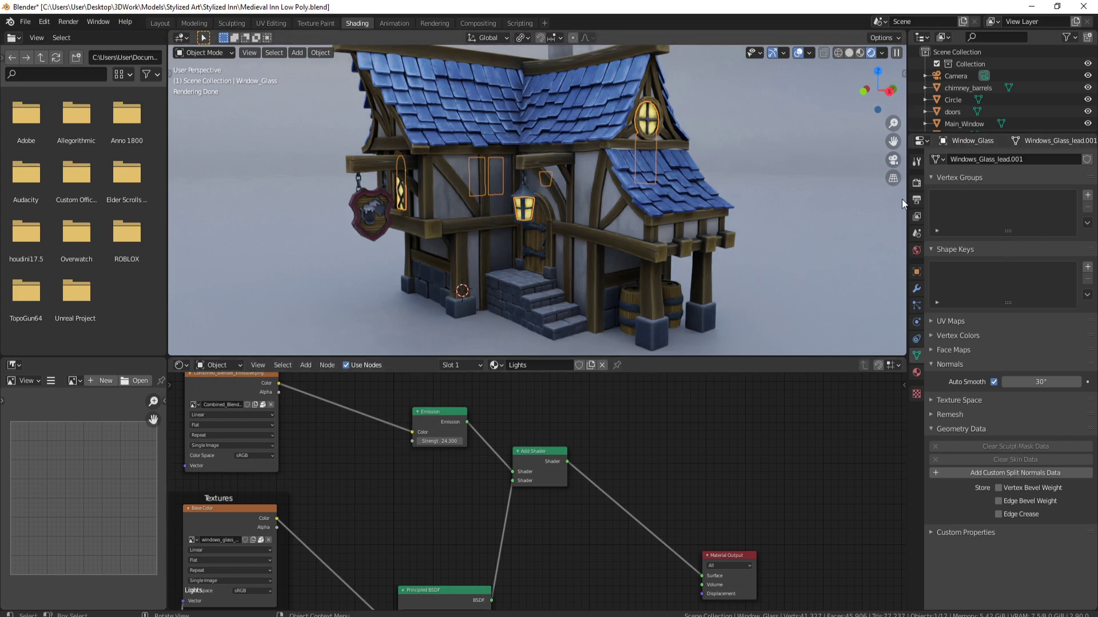
Step: Change the scene's render engine from Cycles to Eevee
click(917, 183)
click(1033, 161)
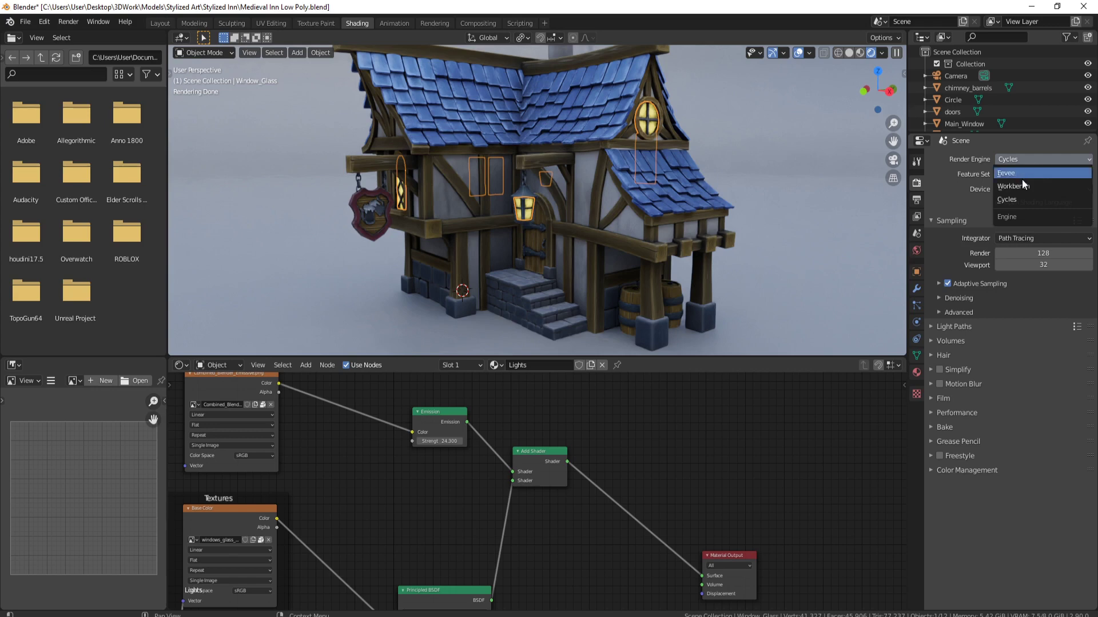
click(1022, 178)
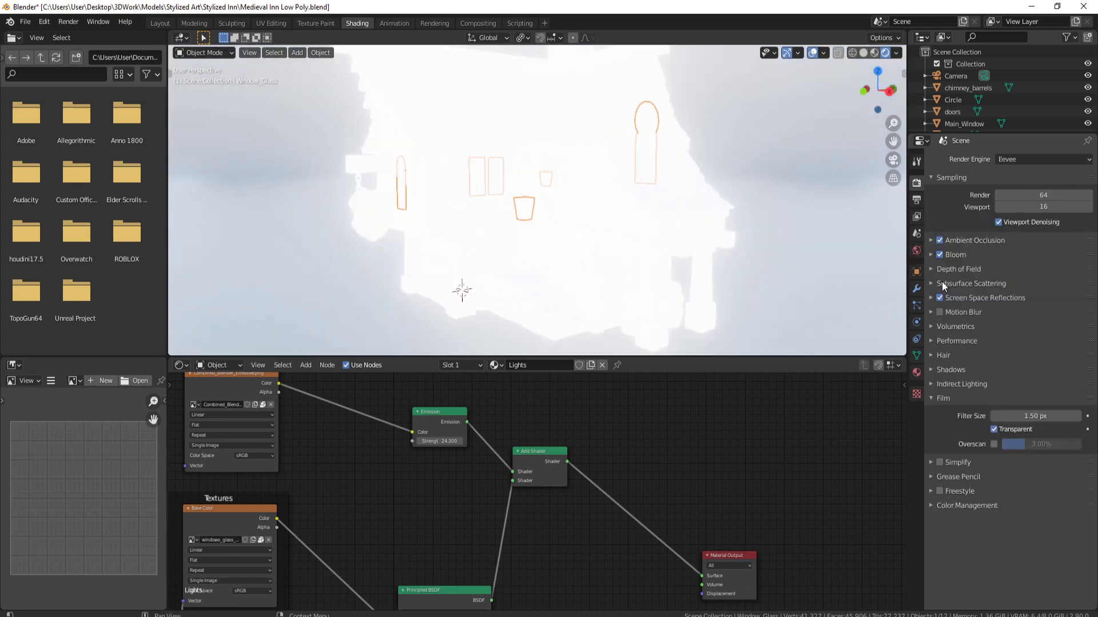
Step: Set the Day.exr world background strength to 3 and inspect the glowing windows and lantern up close
click(916, 252)
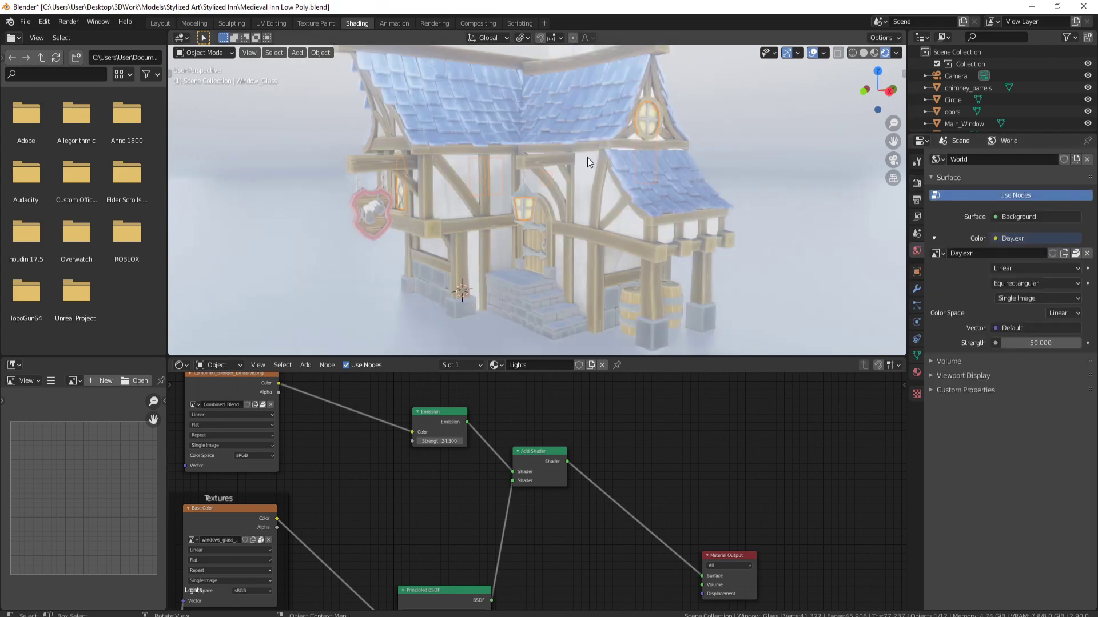
click(1068, 343)
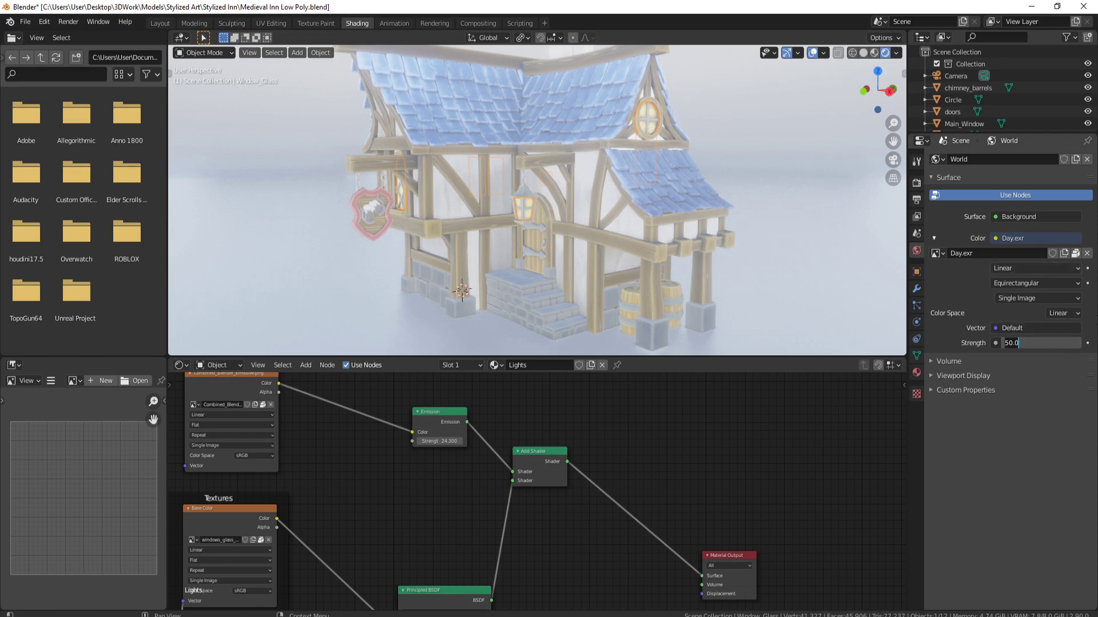
text(3)
key(Return)
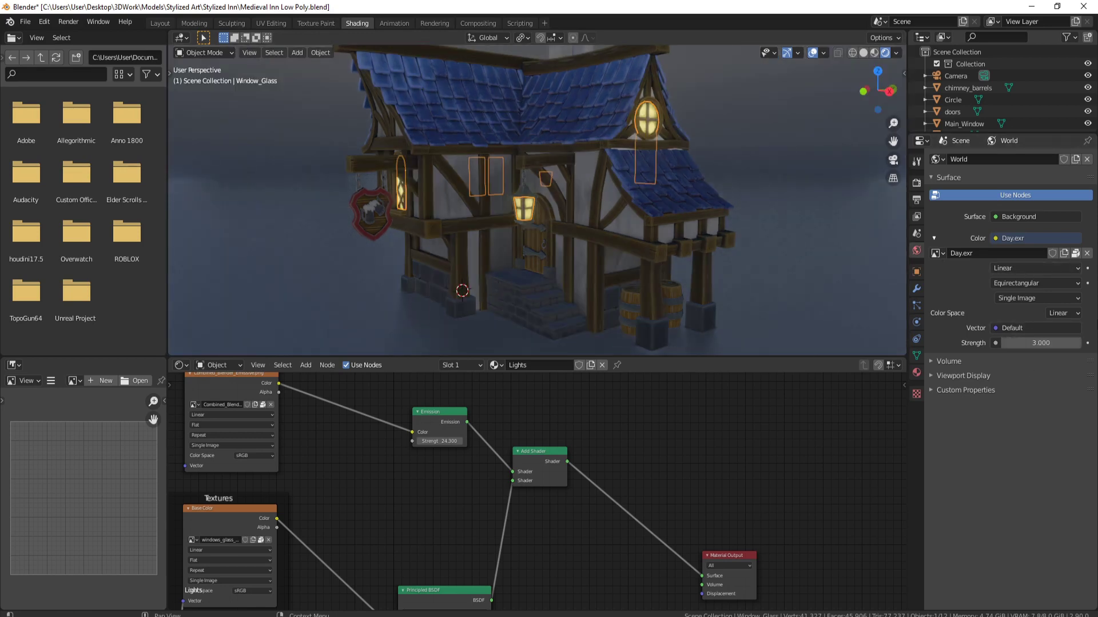
click(674, 262)
scroll(685, 247, up, 3)
scroll(647, 234, down, 3)
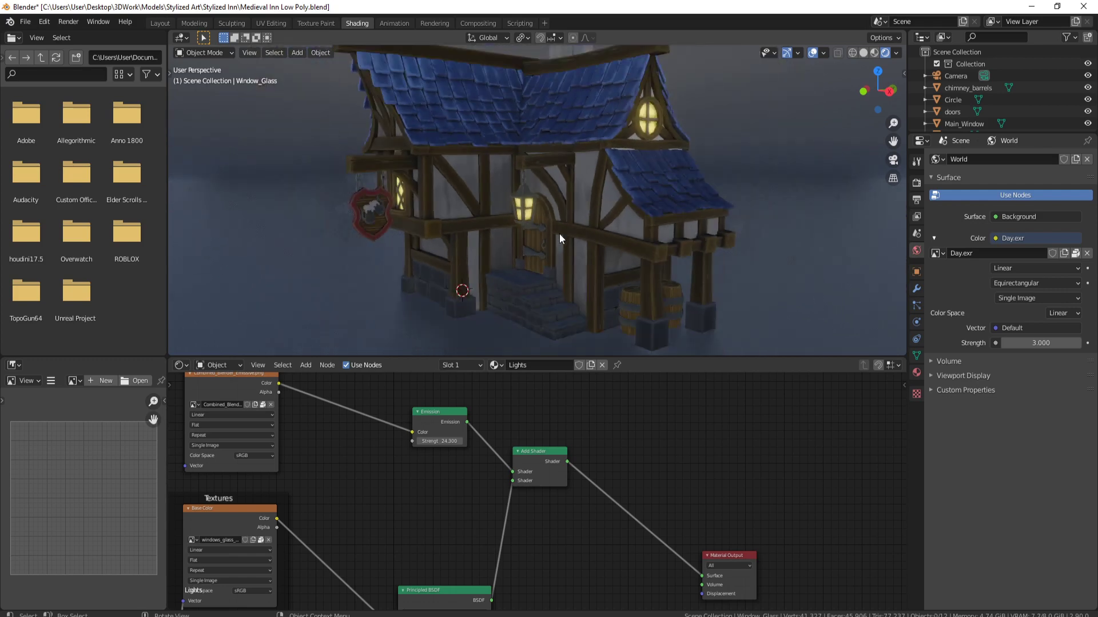
scroll(631, 205, up, 4)
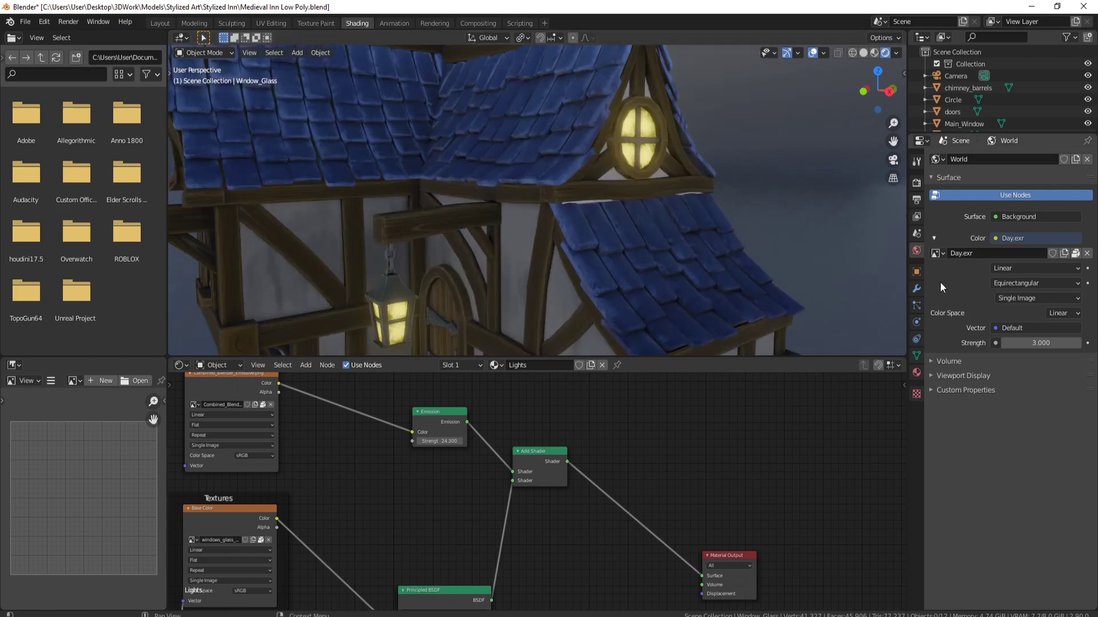
Step: Show the Bloom settings and raise the Emission strength of the Lights material to about 54
click(917, 183)
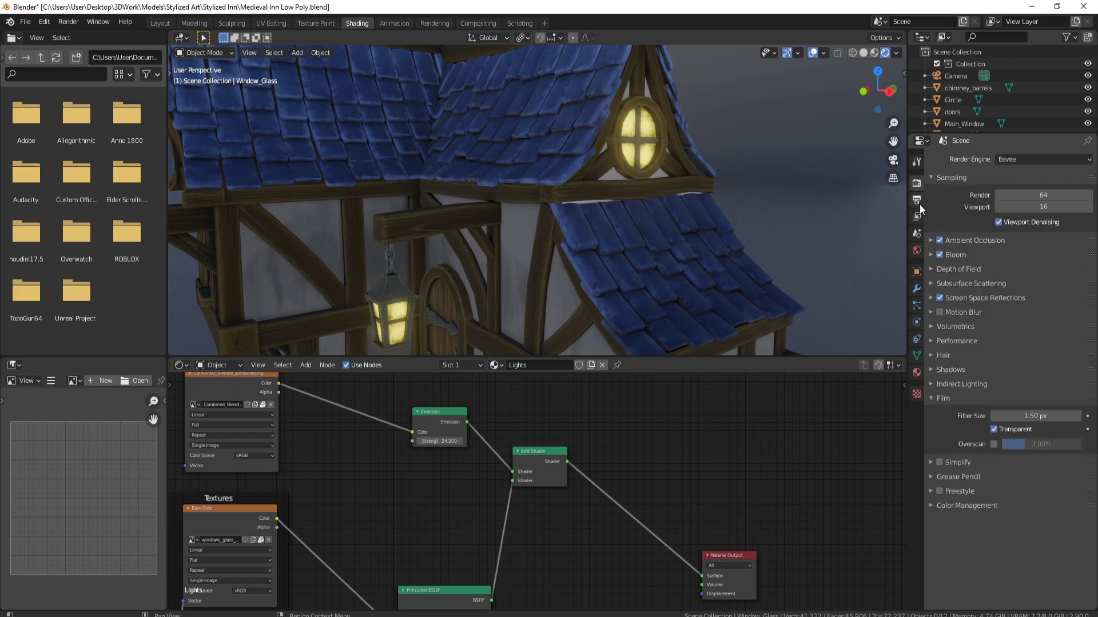
click(959, 256)
mouse_move(1000, 273)
mouse_down()
mouse_move(1049, 273)
mouse_move(1000, 273)
mouse_up()
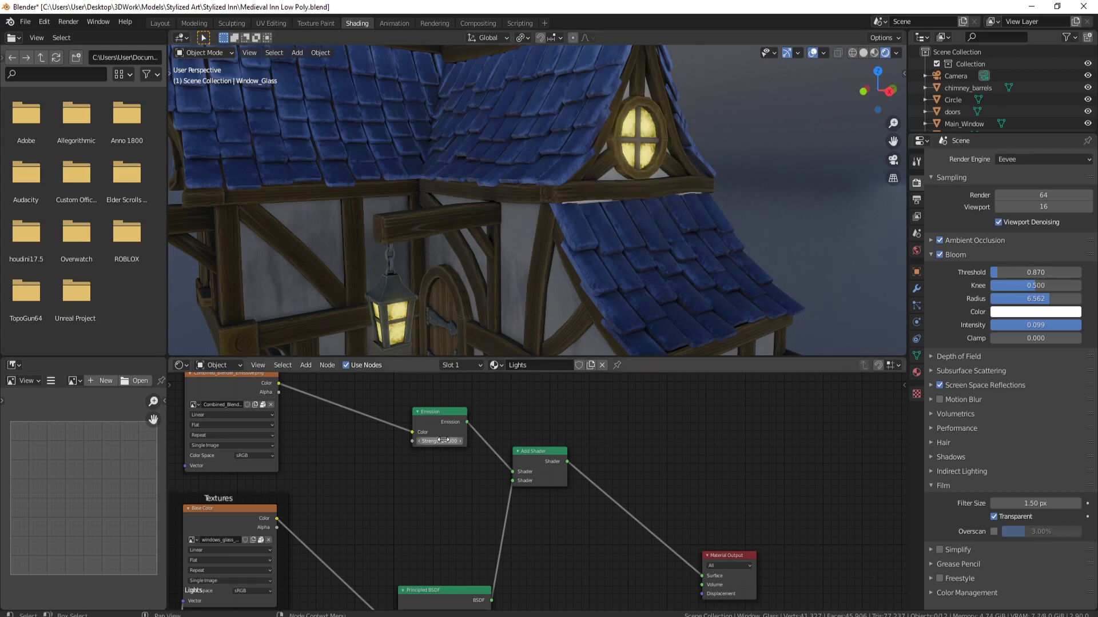
drag(443, 441, 471, 441)
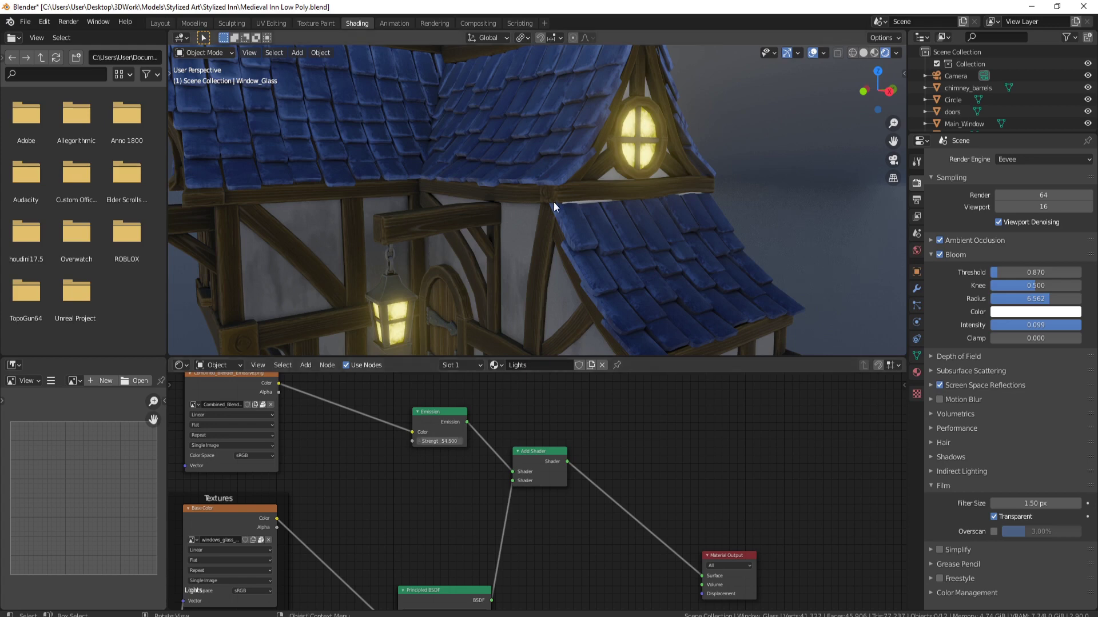
scroll(546, 246, up, 2)
scroll(547, 246, down, 8)
mouse_move(591, 238)
middle_down()
mouse_move(648, 239)
mouse_move(598, 249)
middle_up()
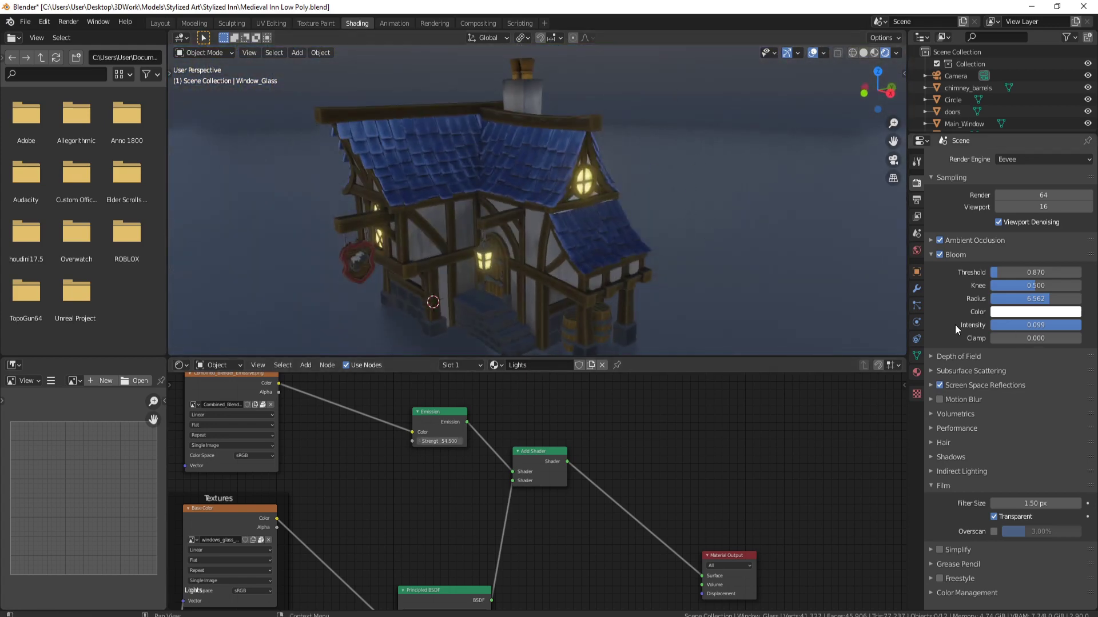
Step: Set the world background strength to 1 and inspect the inn's lit windows in the darker night scene
click(916, 250)
double_click(1055, 343)
text(3.0)
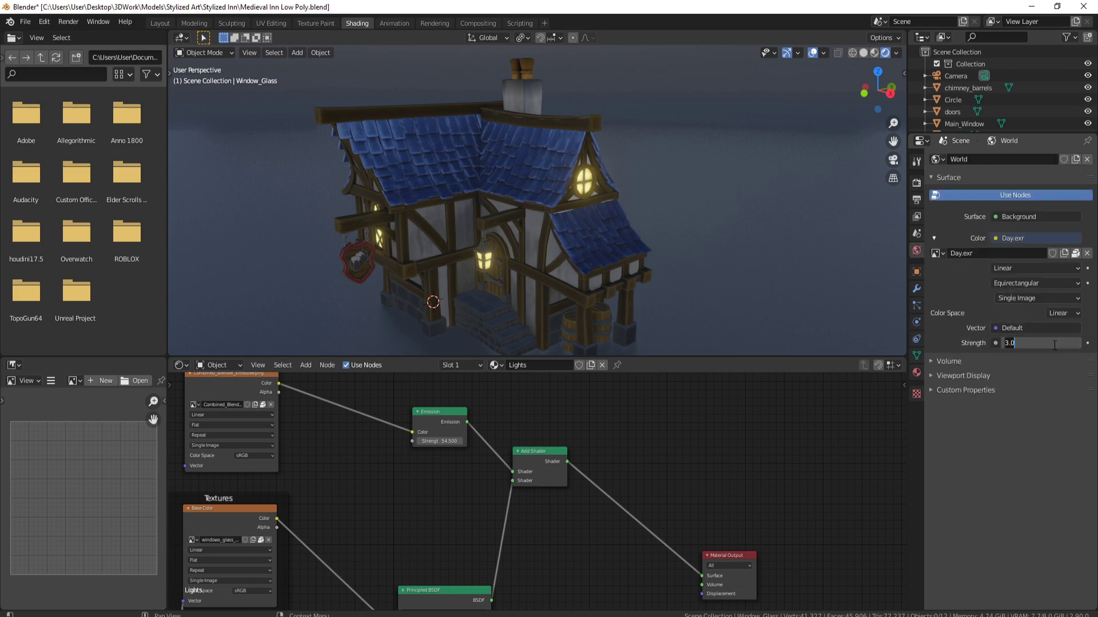
key(BackSpace)
key(BackSpace)
key(BackSpace)
text(1.0)
key(Return)
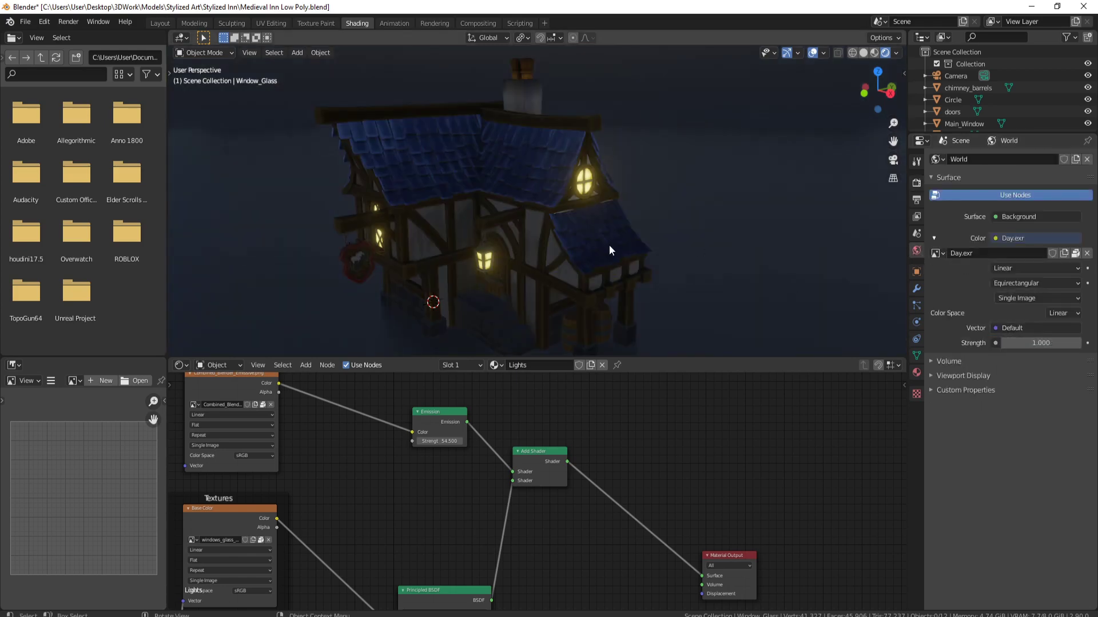
middle_drag(609, 245, 542, 239)
scroll(542, 239, up, 4)
scroll(544, 223, up, 2)
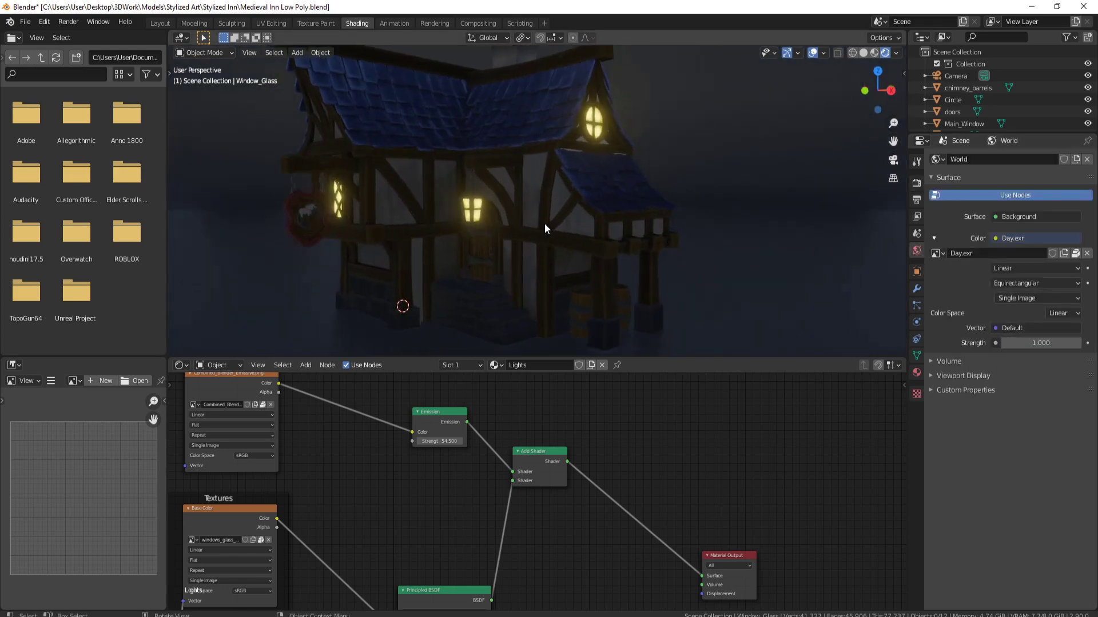
Step: Switch the viewport to solid shading, examine the large curved backdrop around the inn, and look through the scene camera
scroll(692, 180, down, 3)
middle_drag(747, 116, 606, 204)
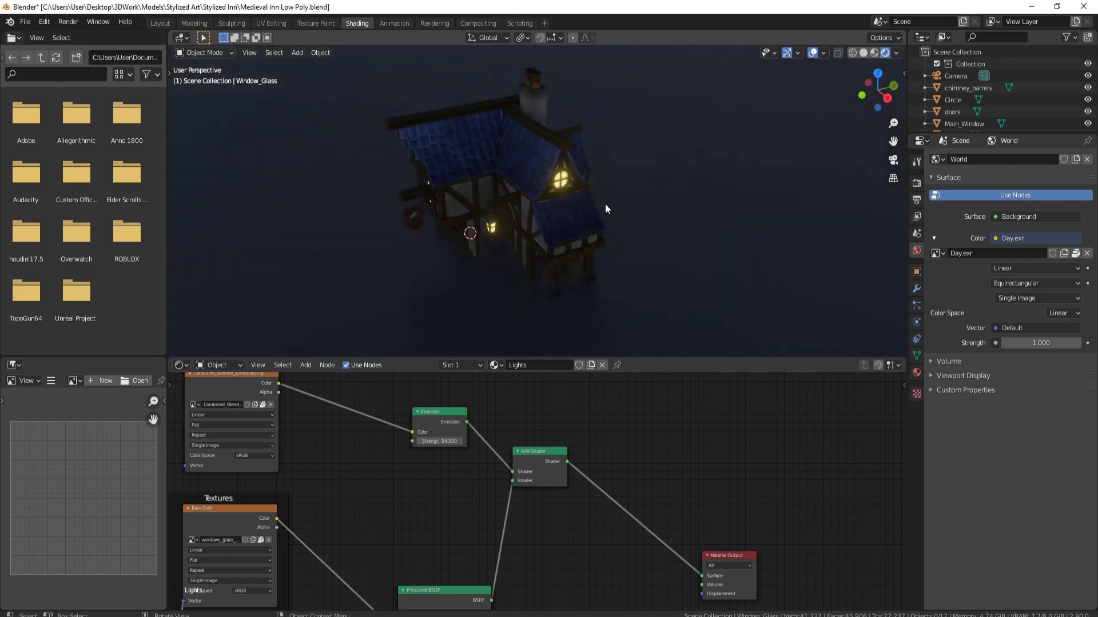
scroll(652, 187, down, 2)
key(KP_Decimal)
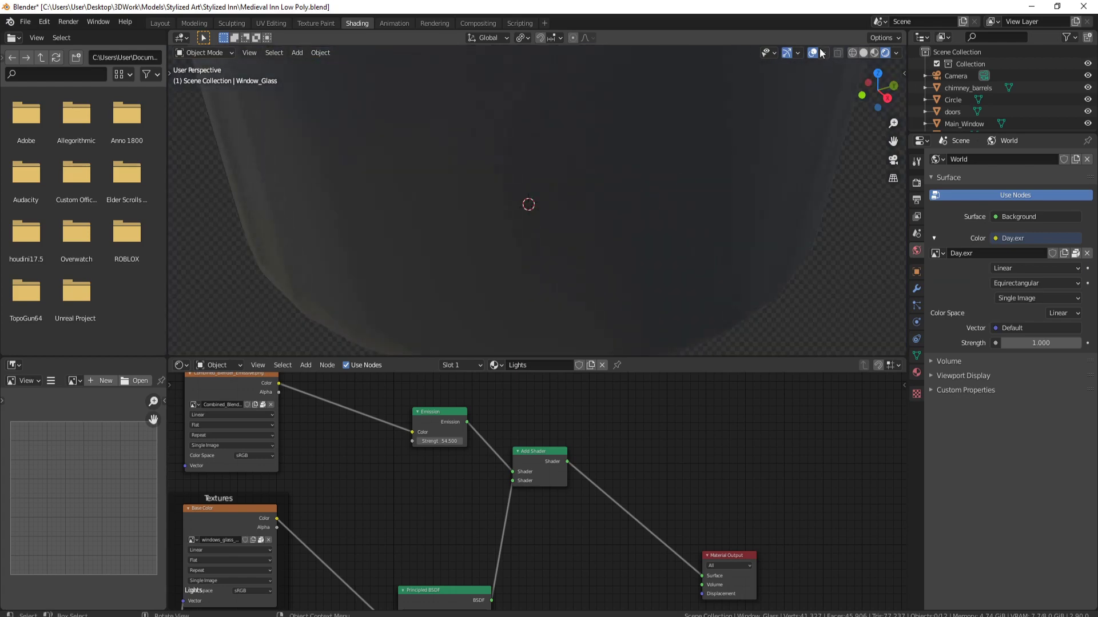
click(863, 52)
scroll(623, 171, down, 4)
middle_drag(612, 152, 602, 167)
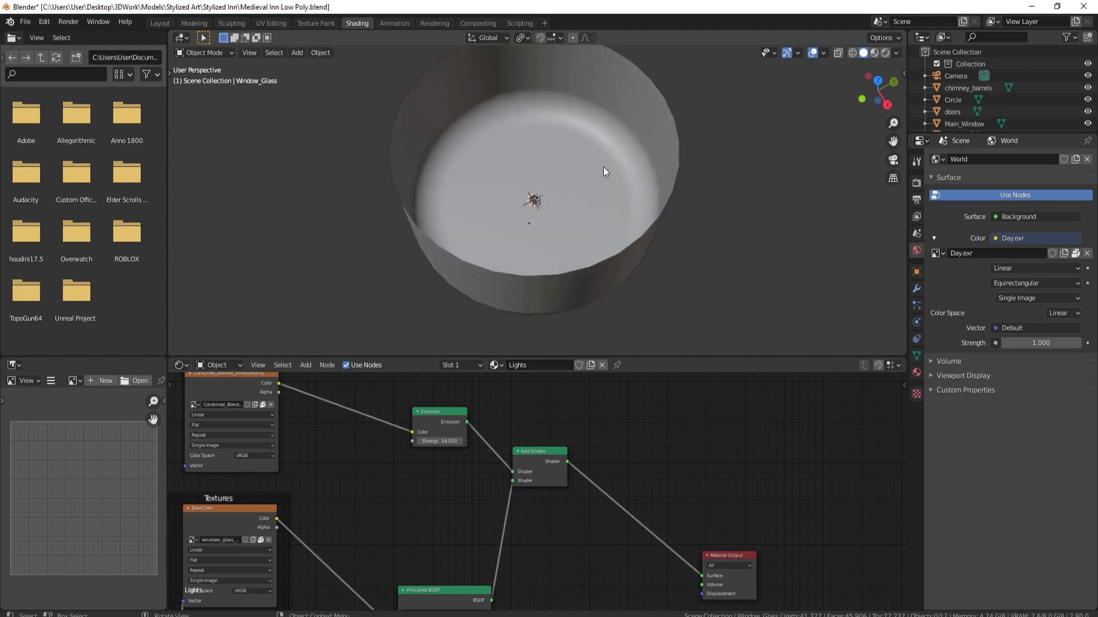
scroll(600, 189, up, 3)
middle_drag(599, 216, 675, 231)
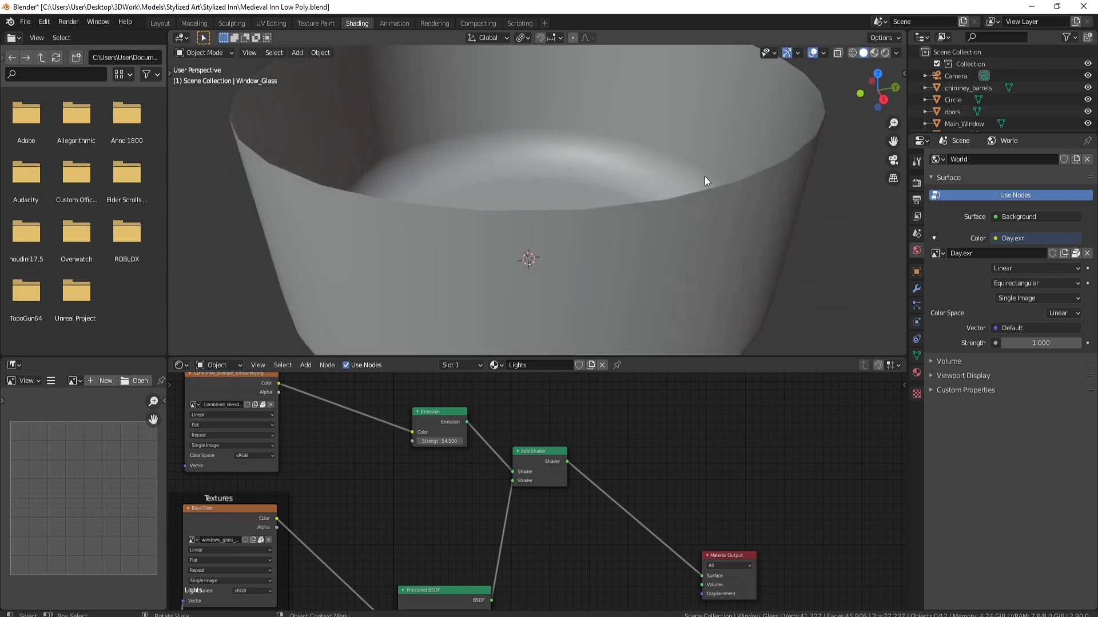
middle_drag(704, 177, 738, 257)
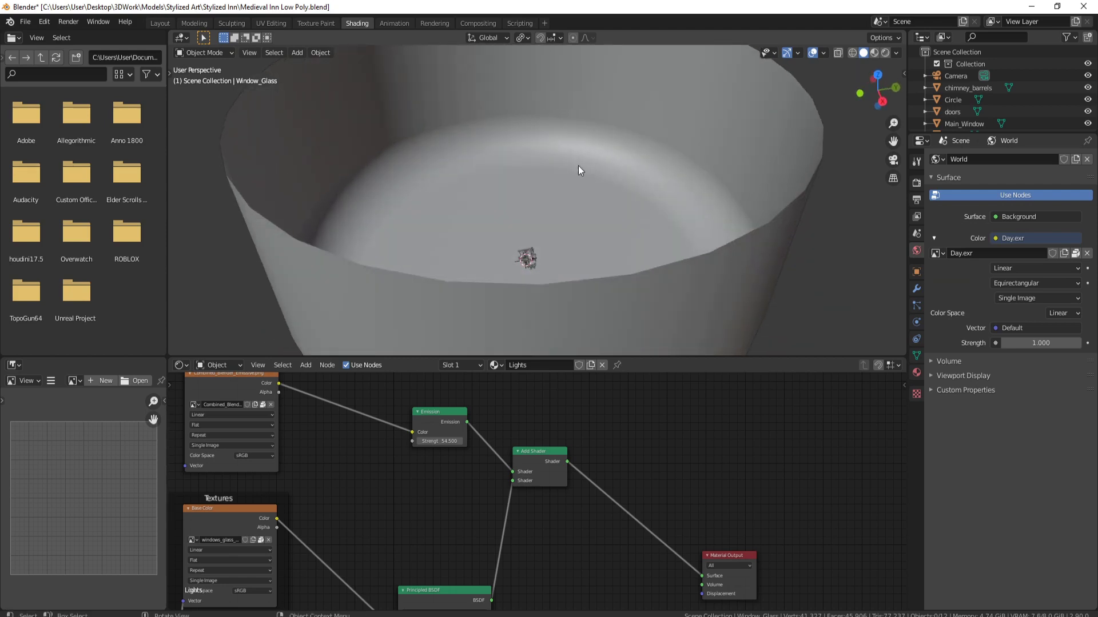
middle_drag(578, 166, 543, 196)
middle_drag(453, 204, 354, 191)
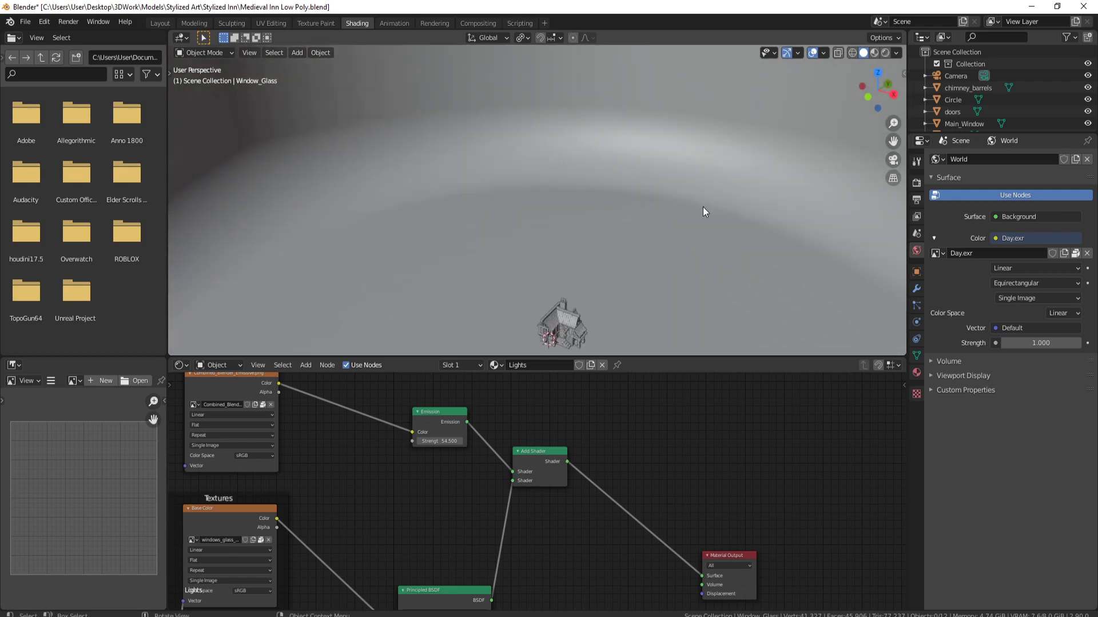
shift+middle_drag(686, 214, 638, 287)
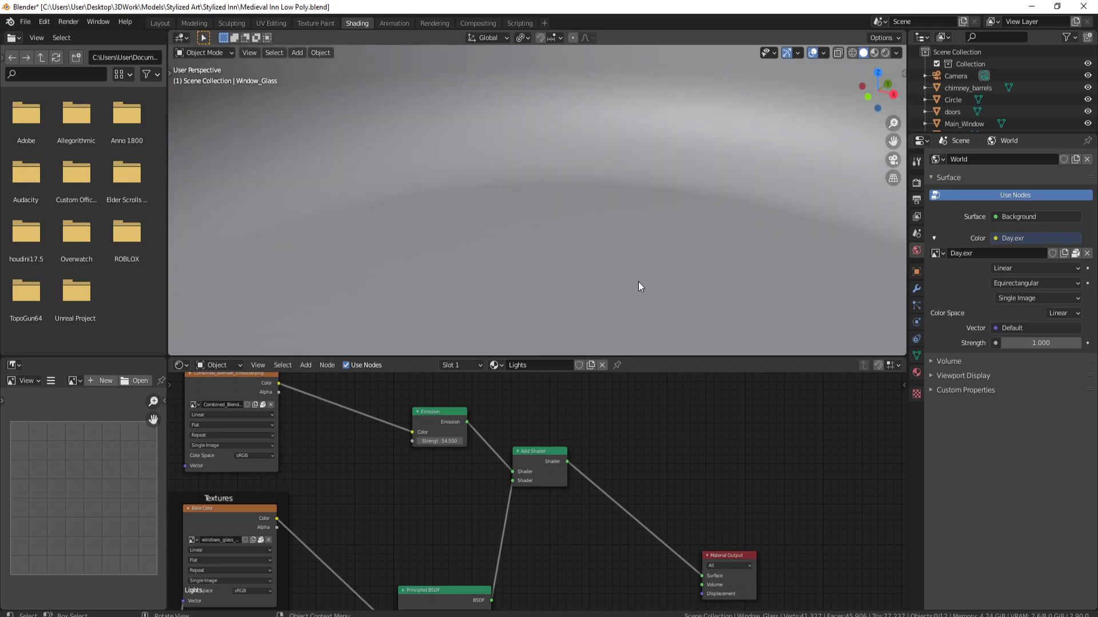
key(KP_0)
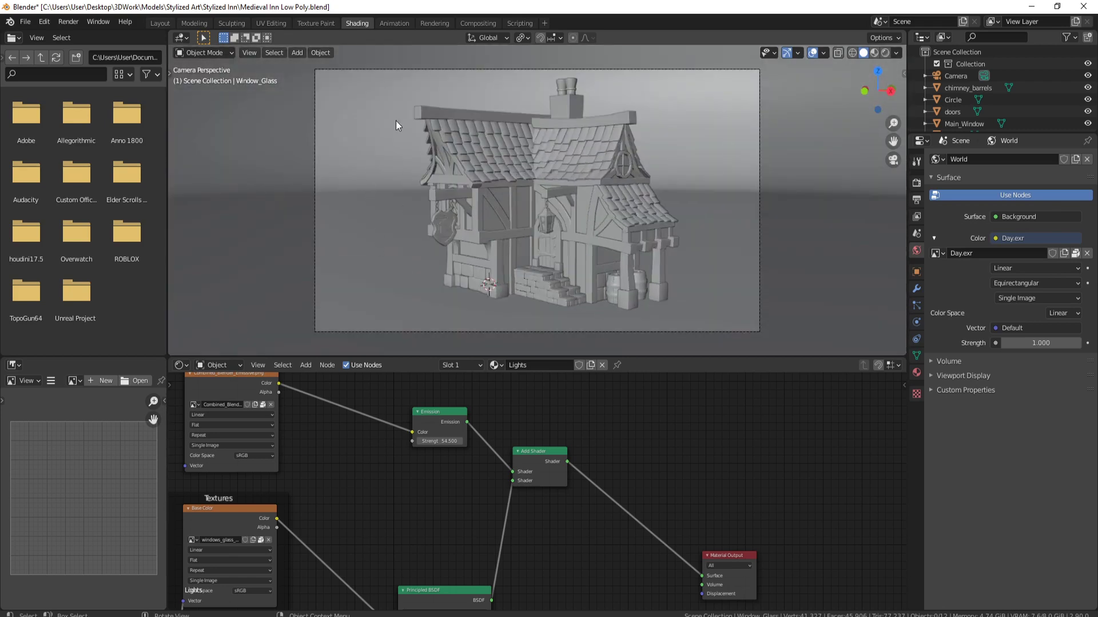